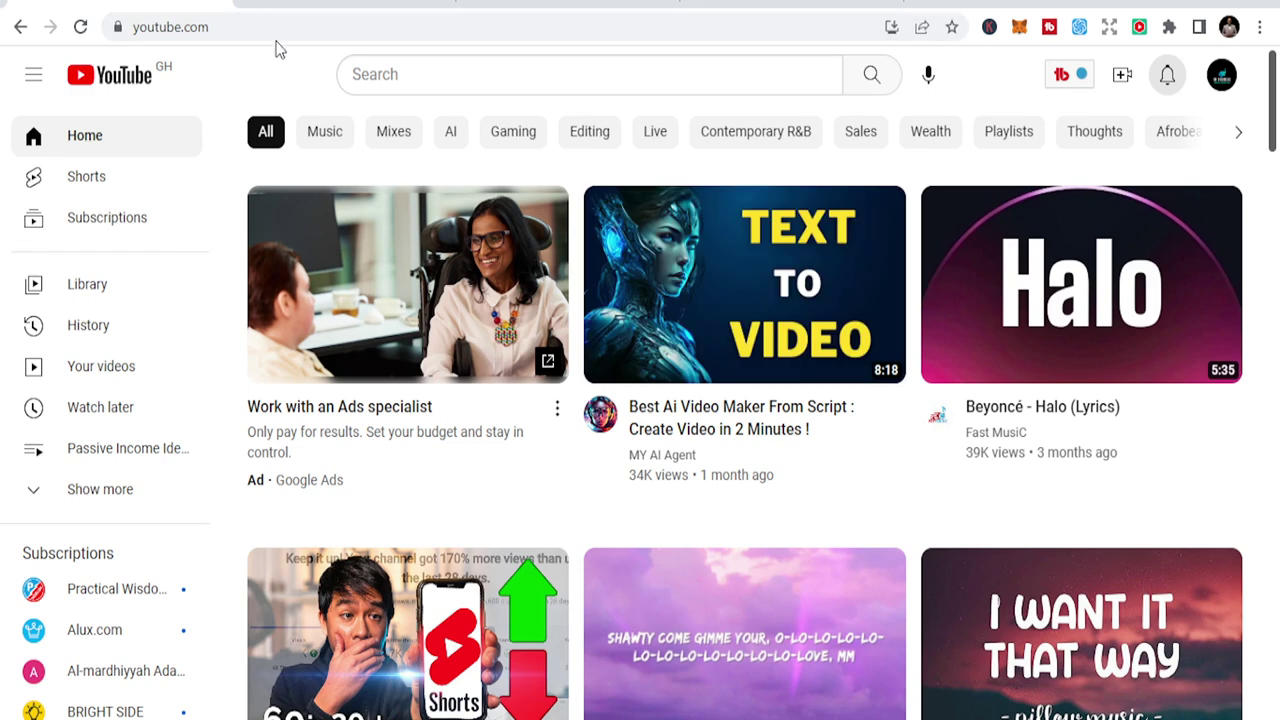
Switch to ChatGPT and look at the available models, keeping GPT-4 selected
left_click(305, 3)
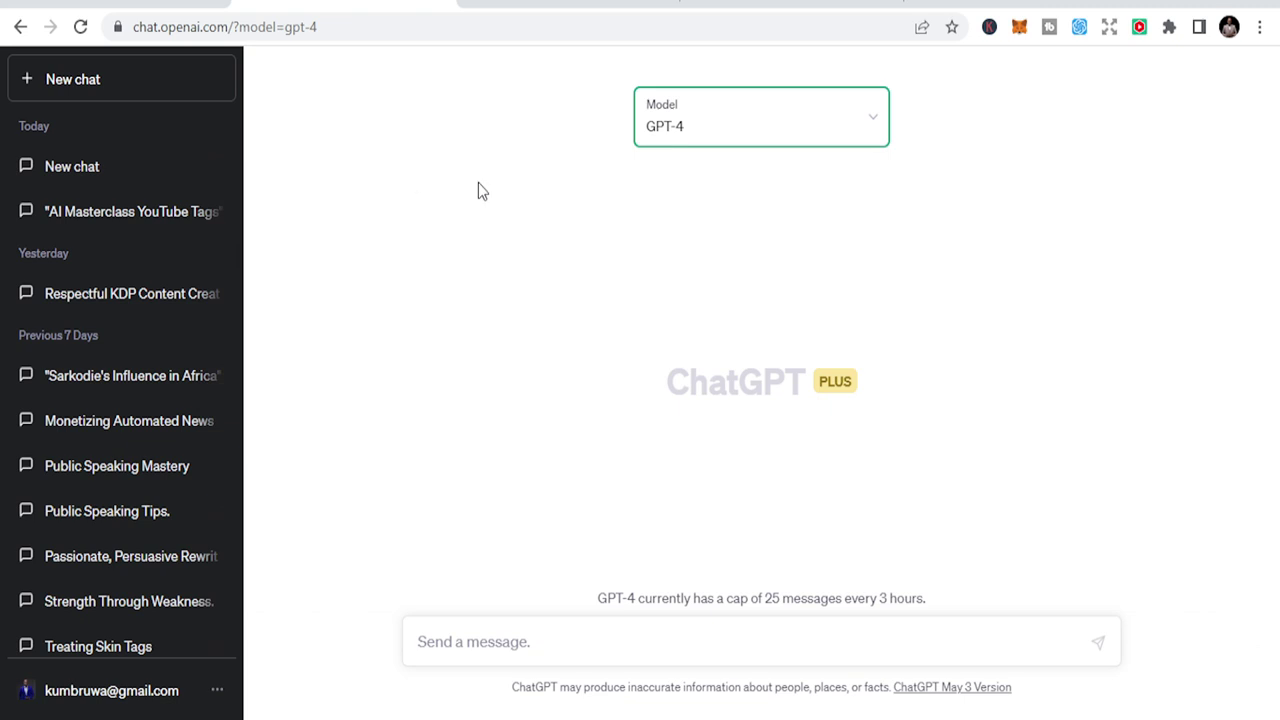
left_click(871, 142)
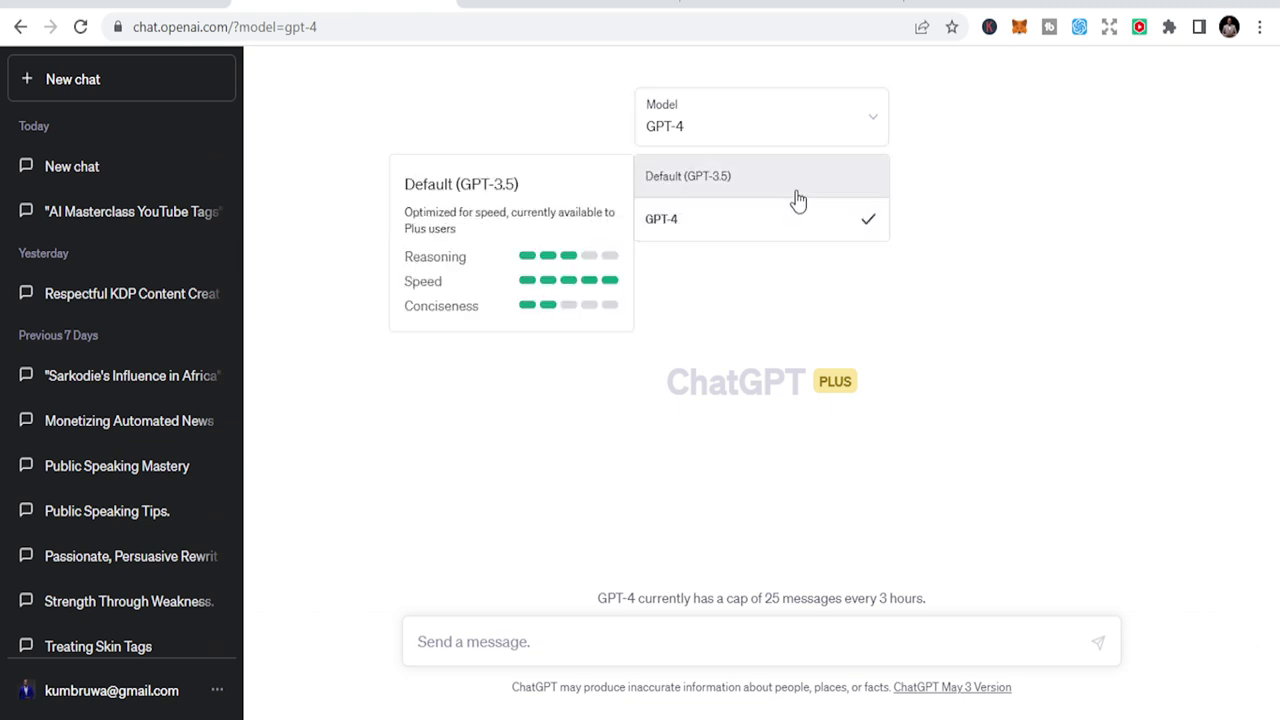
left_click(523, 140)
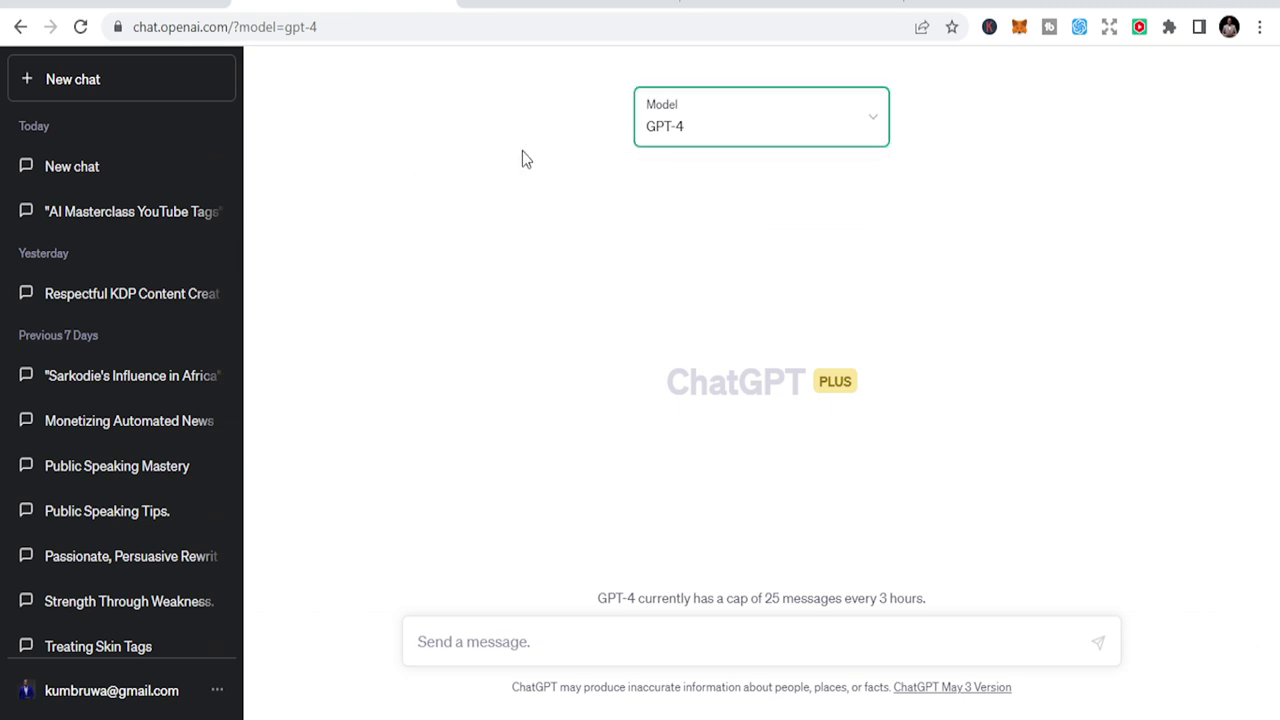
left_click(778, 126)
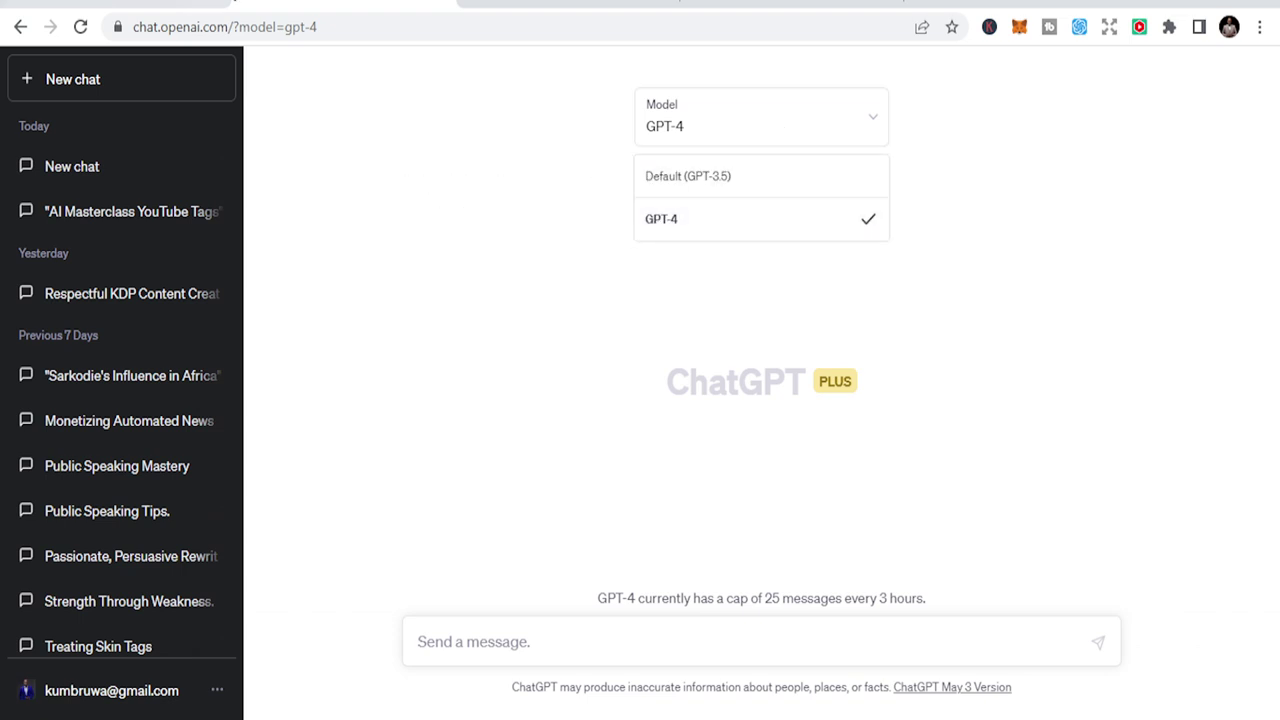
left_click(403, 212)
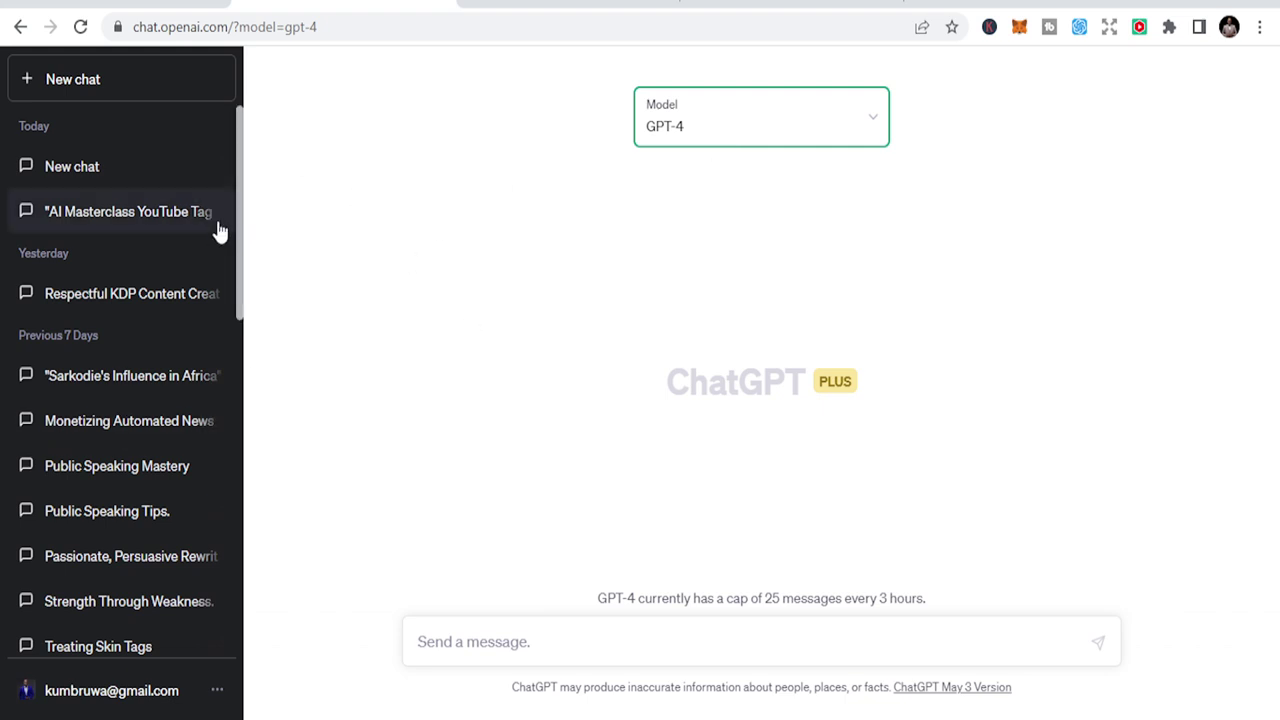
Look through the history of earlier ChatGPT conversations and the options offered for the account
scroll(157, 378, "down", 2)
scroll(157, 378, "down", 8)
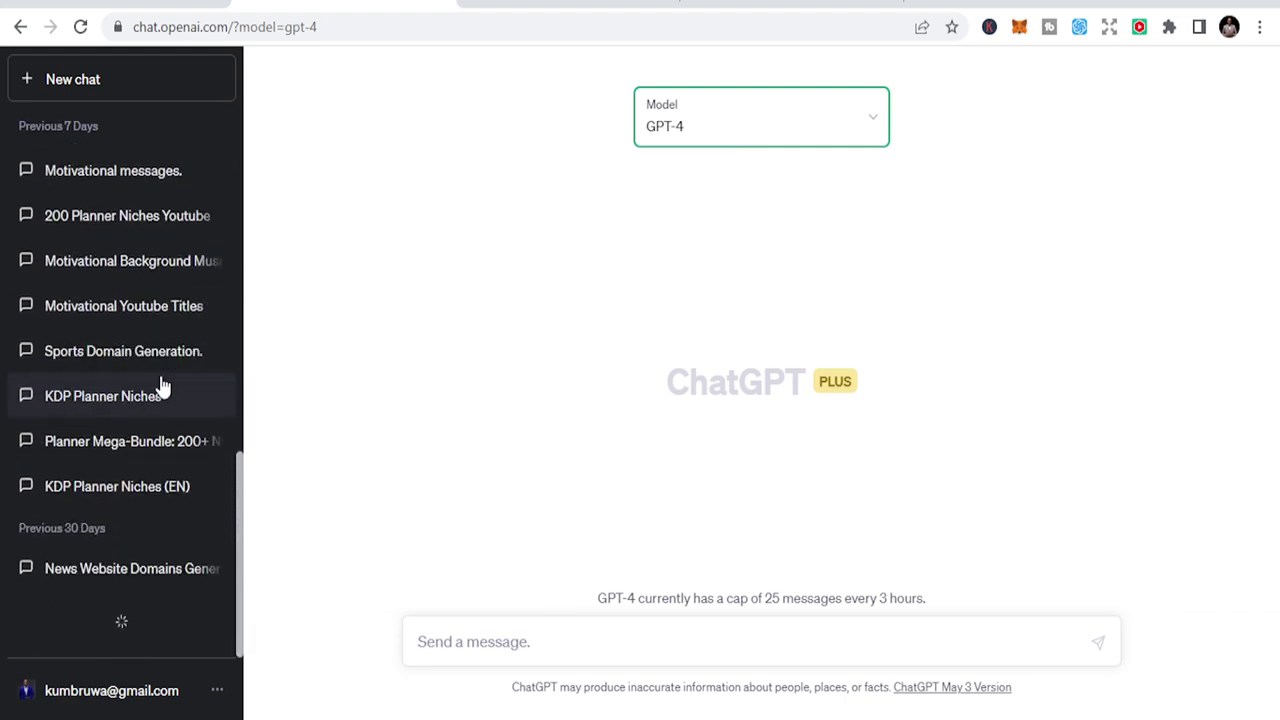
scroll(160, 387, "down", 15)
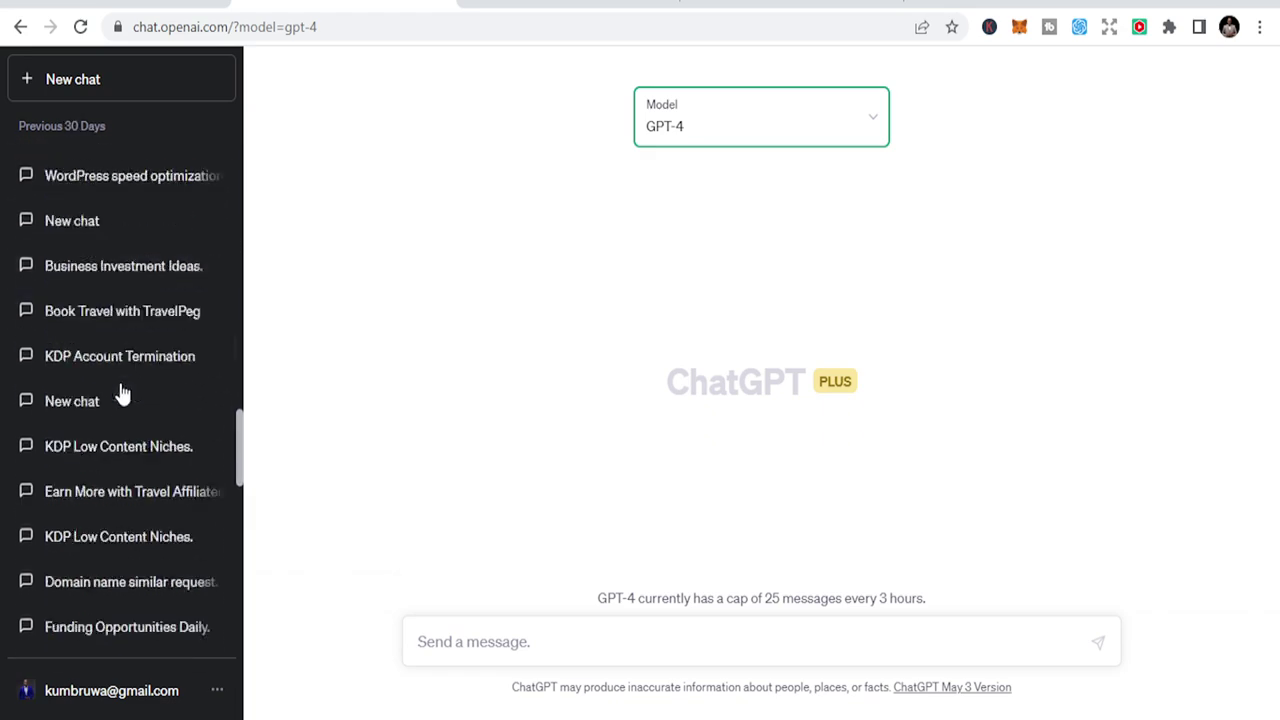
scroll(127, 385, "down", 6)
scroll(130, 390, "up", 3)
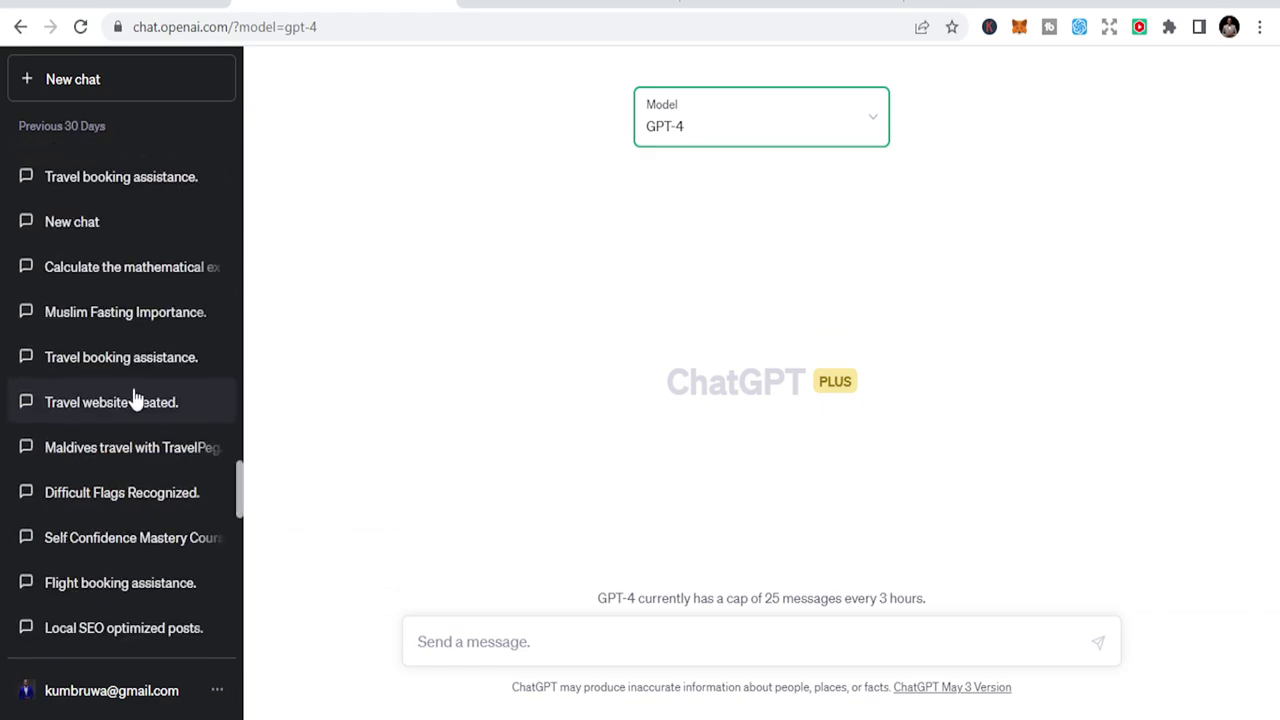
scroll(135, 390, "up", 15)
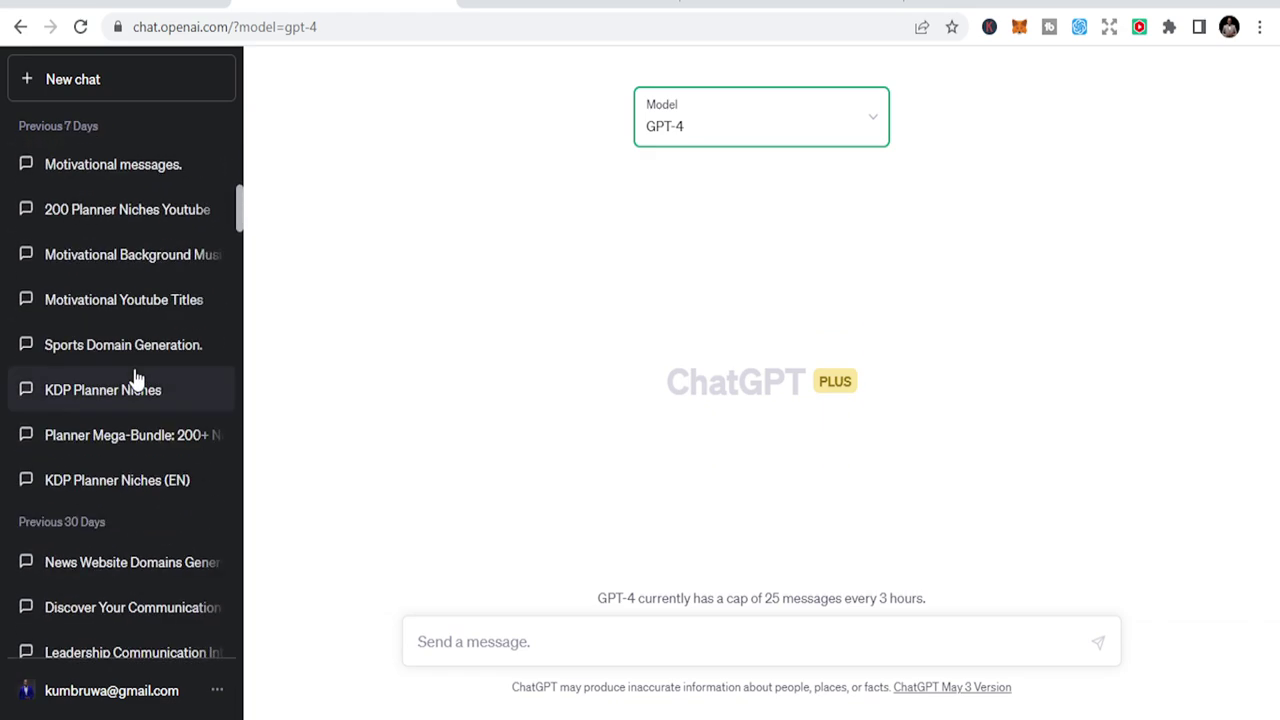
scroll(135, 378, "up", 5)
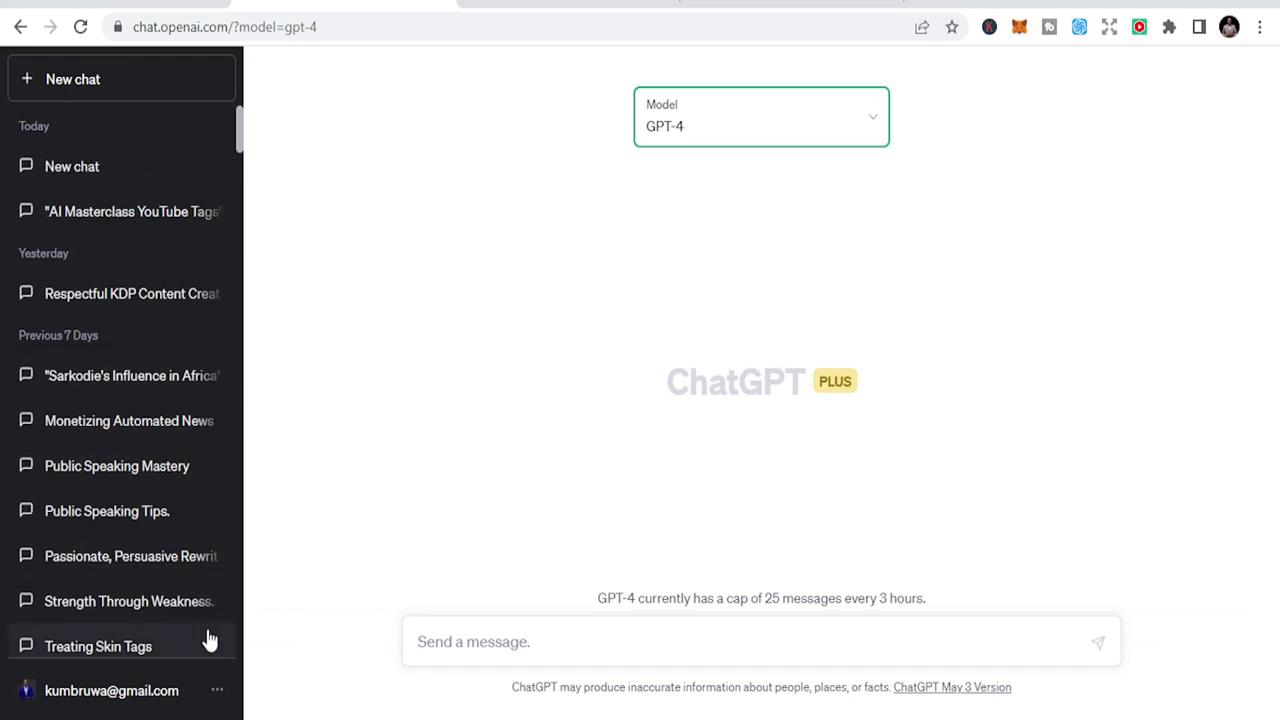
left_click(216, 693)
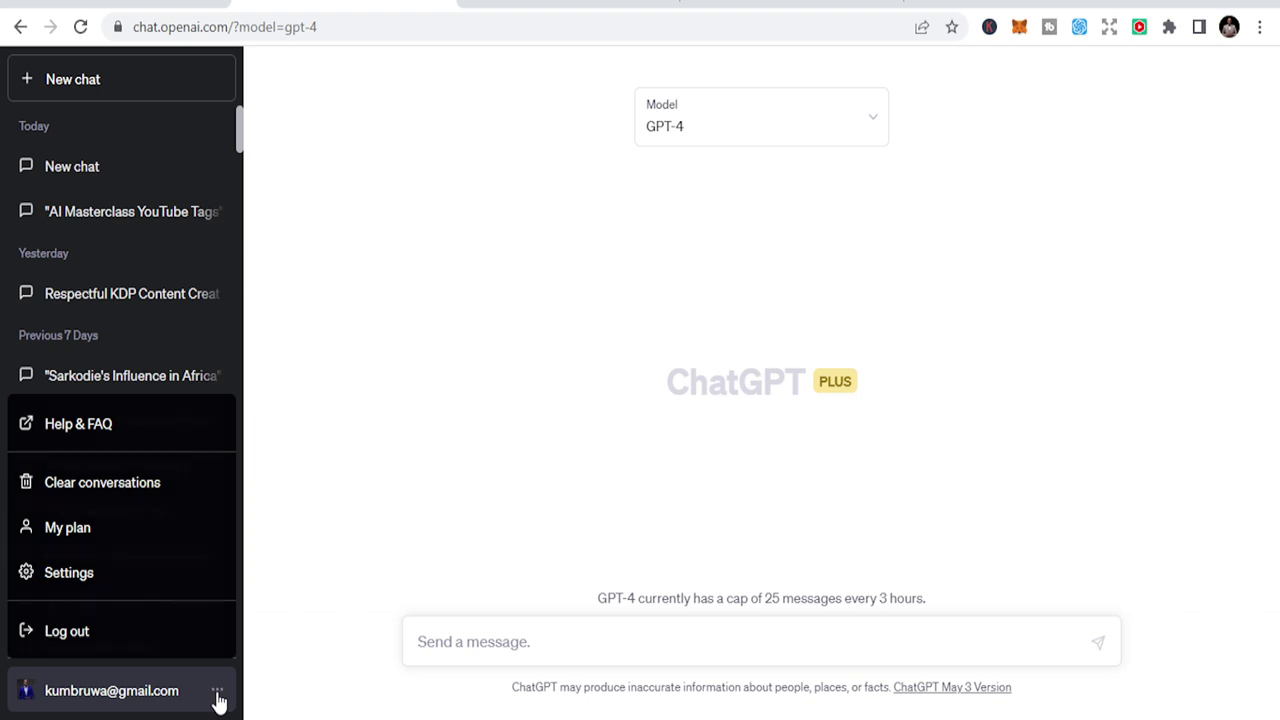
left_click(216, 694)
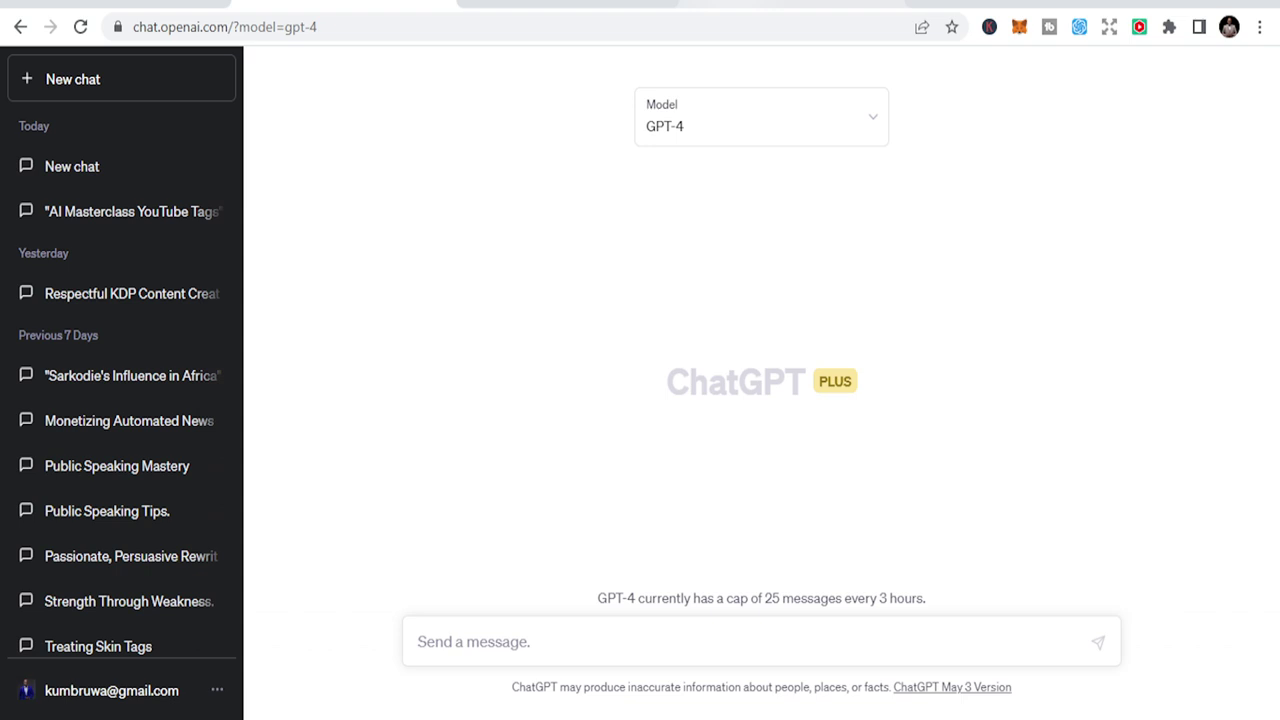
Switch to Google, search for "top sports websites" and expand the list of sites at the head of the results
key("ctrl+Tab")
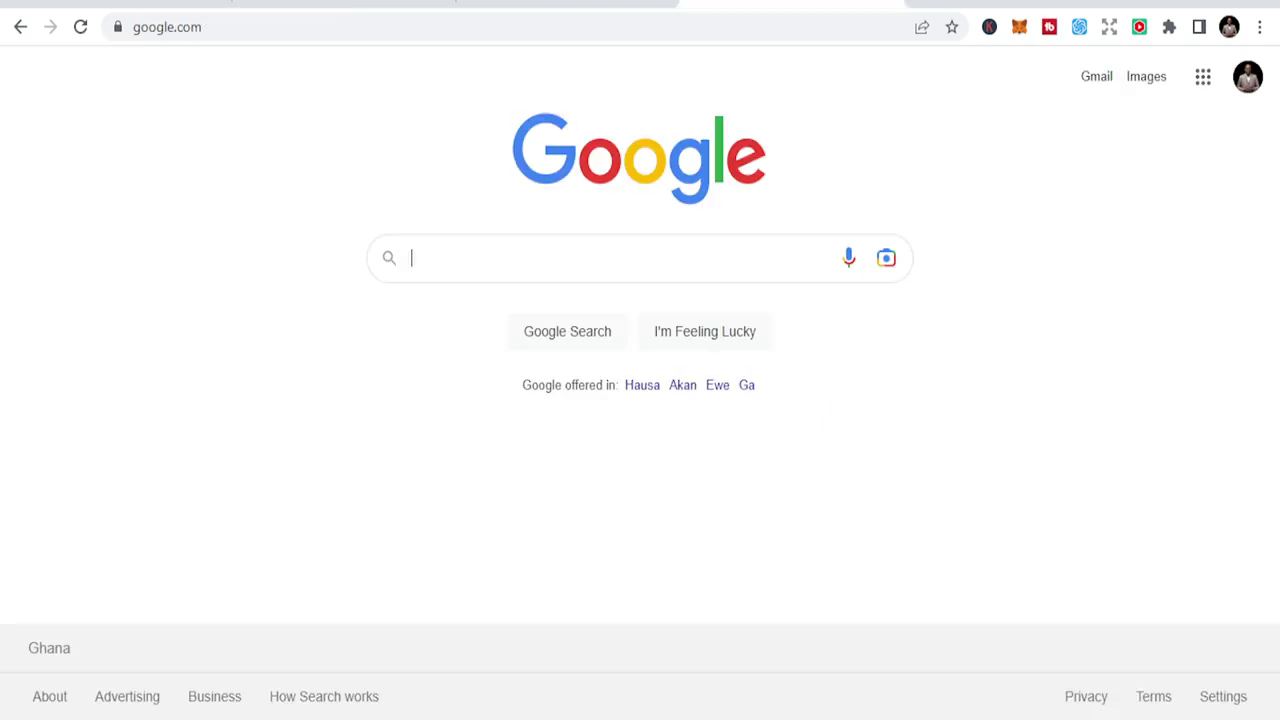
left_click(587, 249)
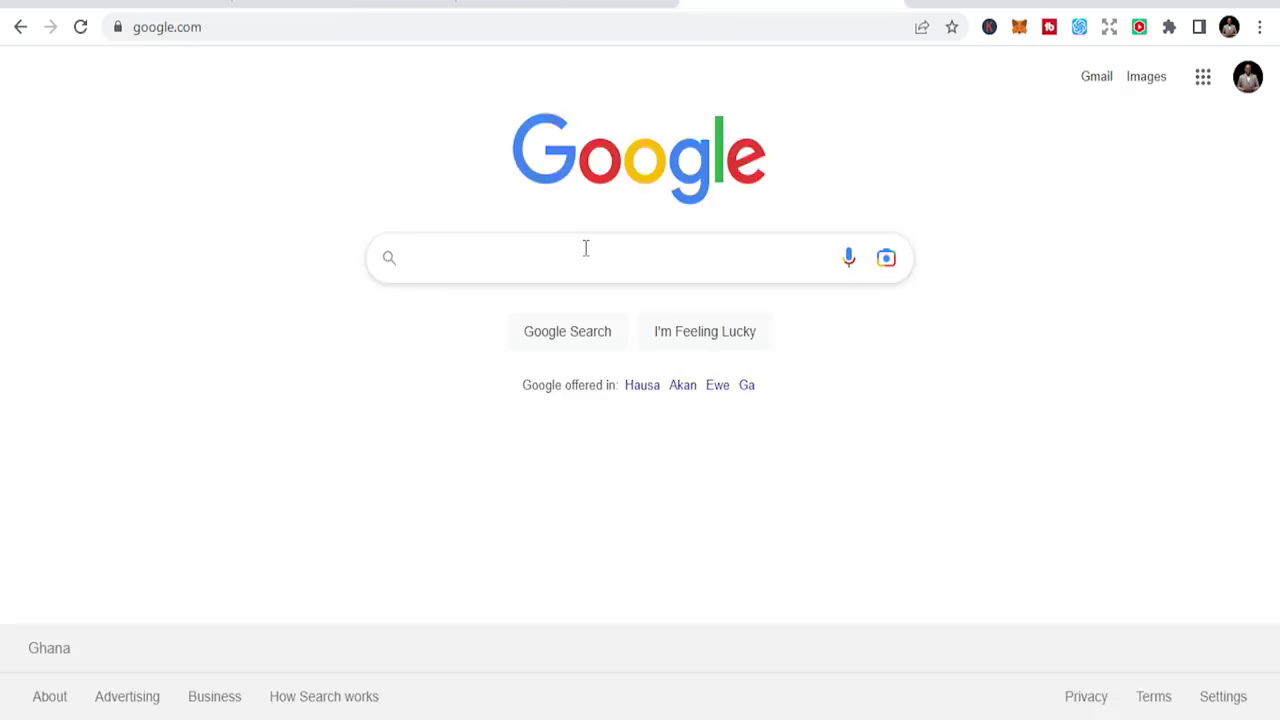
type("top")
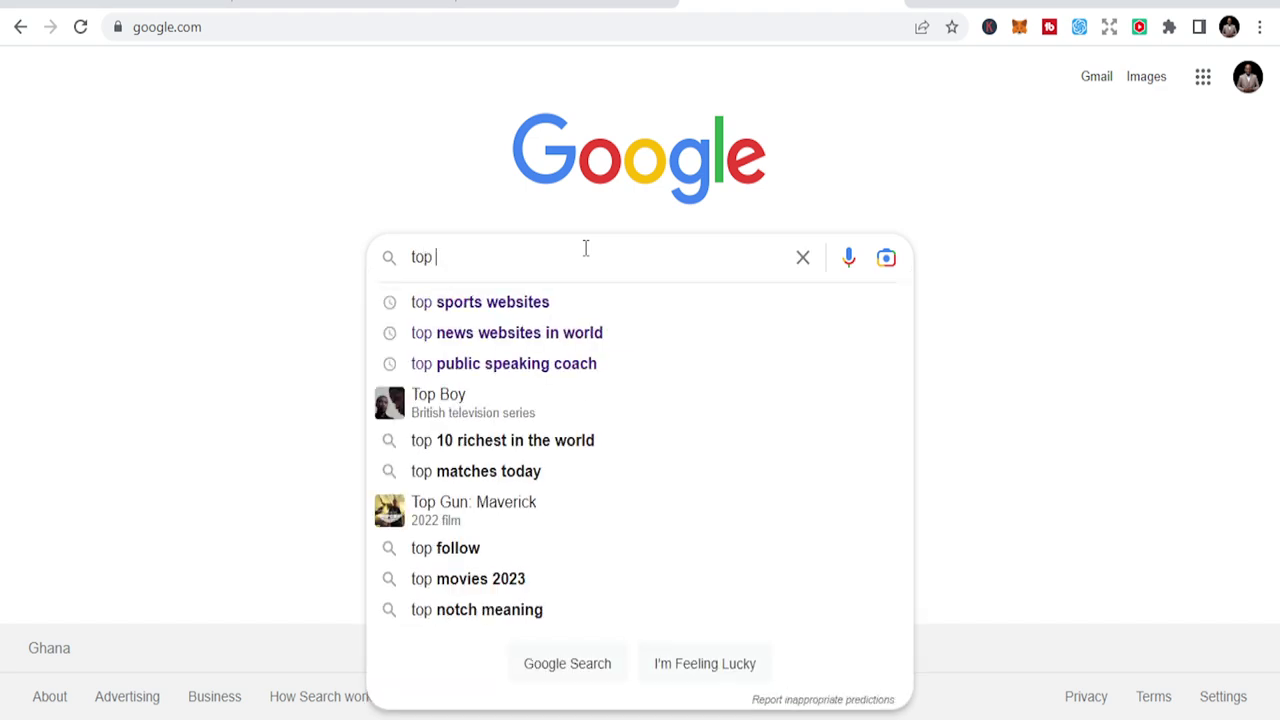
left_click(538, 303)
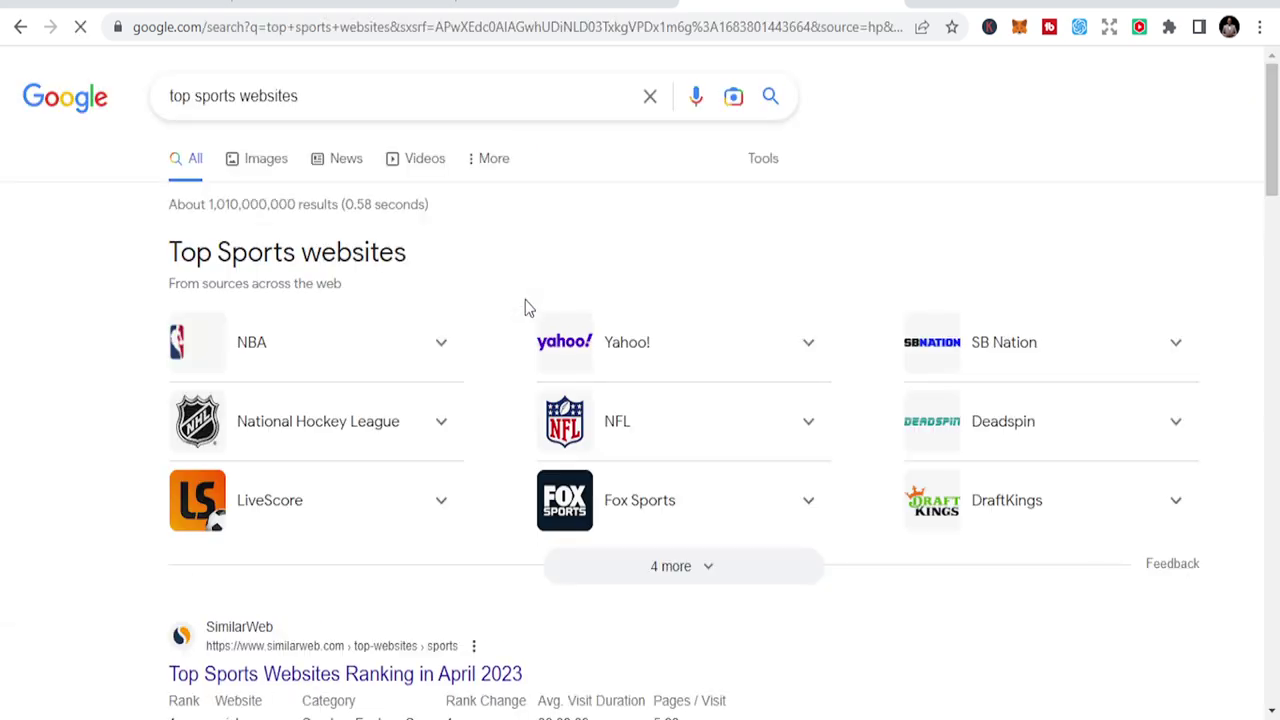
scroll(492, 397, "down", 2)
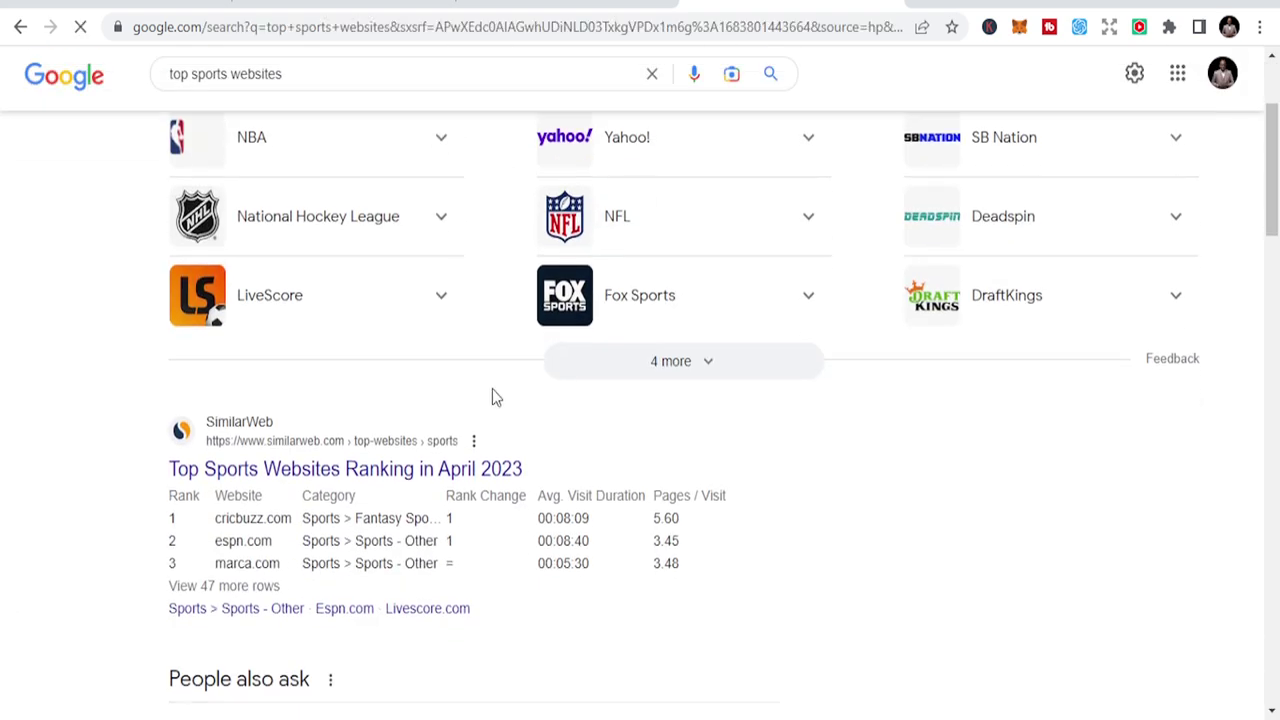
left_click(689, 373)
scroll(583, 451, "up", 2)
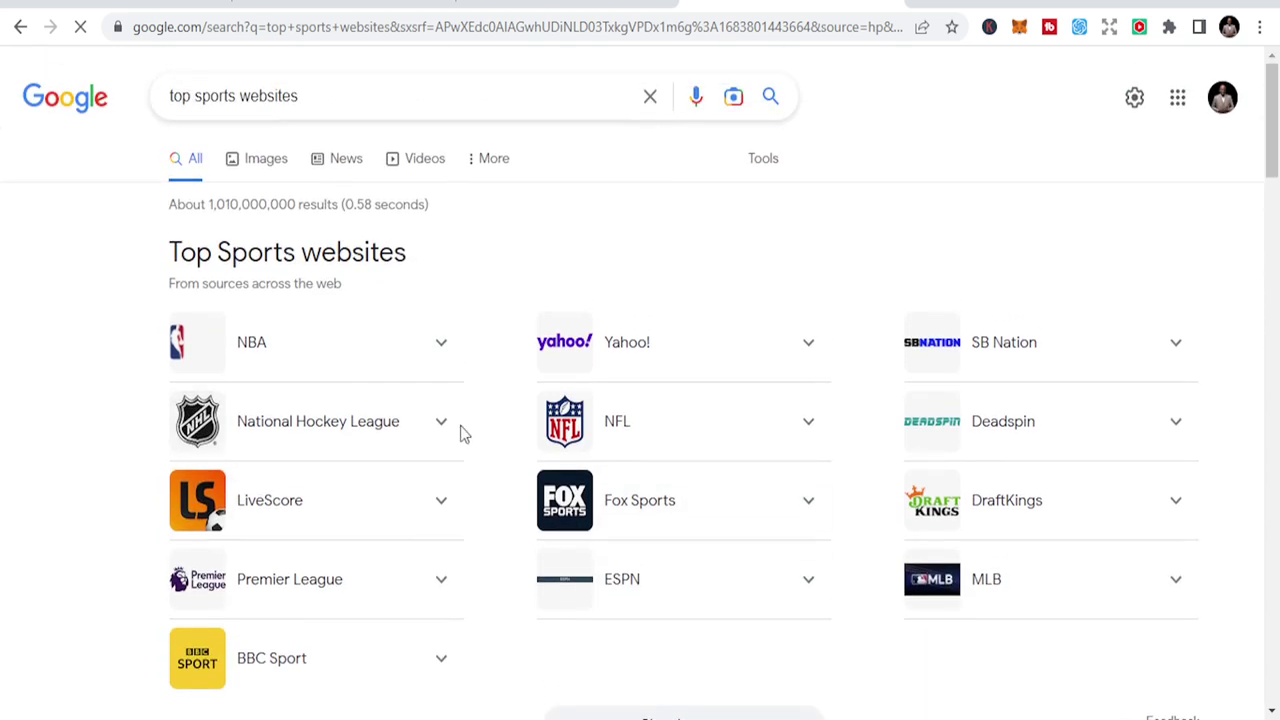
Replace the search with "top 10 news websites", keeping the word "top" from the current query
left_click(417, 97)
key("BackSpace")
key("BackSpace")
key("BackSpace")
key("BackSpace")
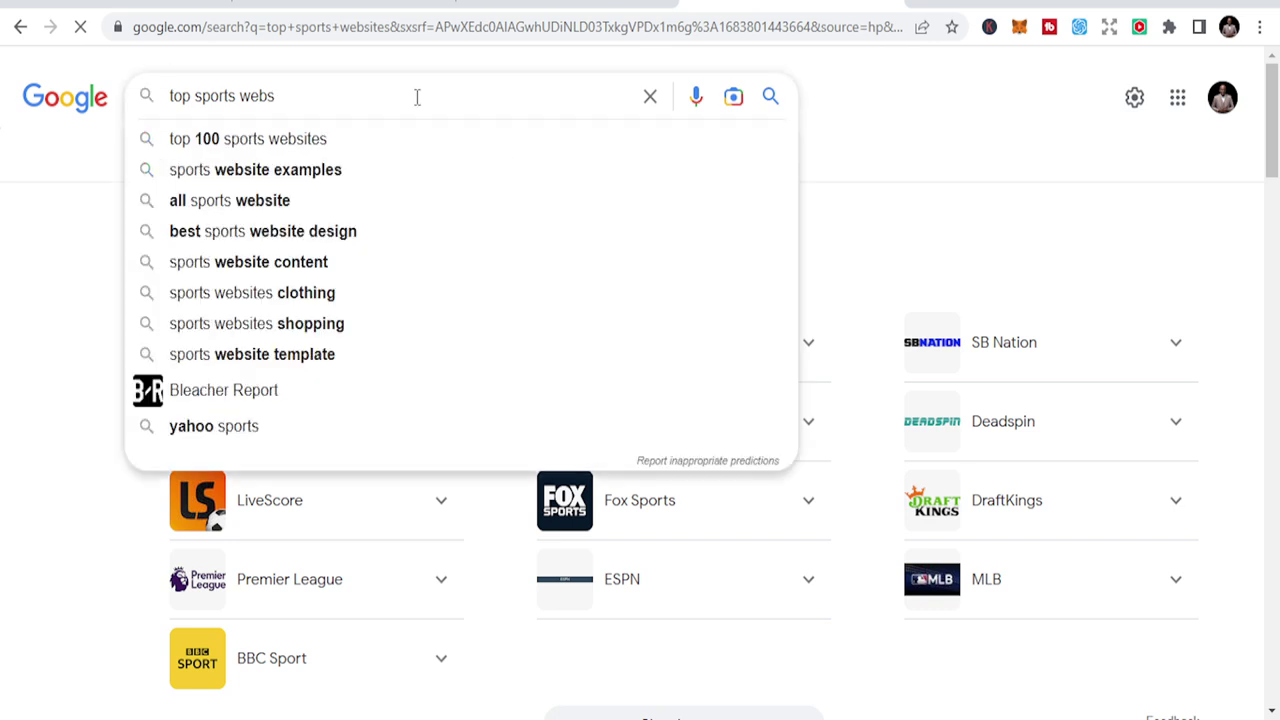
key("BackSpace")
key("BackSpace")
key("BackSpace")
key("BackSpace")
key("BackSpace")
key("BackSpace")
key("BackSpace")
key("BackSpace")
key("BackSpace")
key("BackSpace")
key("BackSpace")
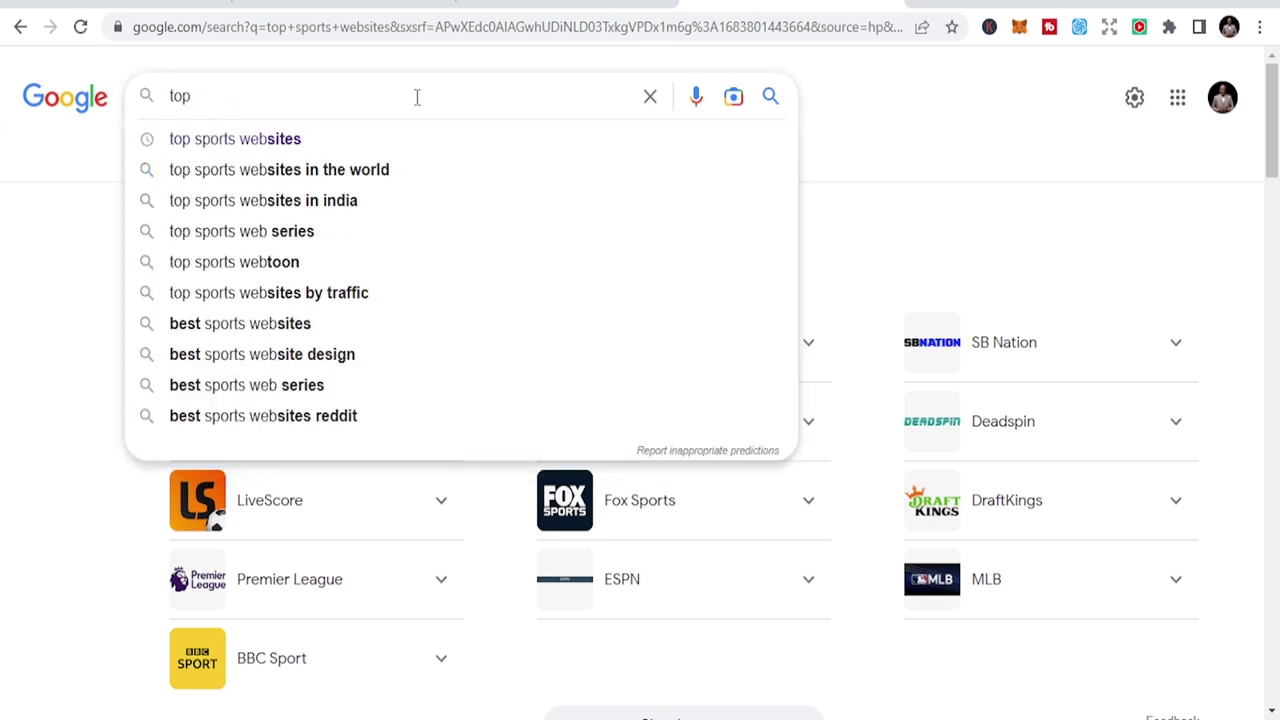
type("10")
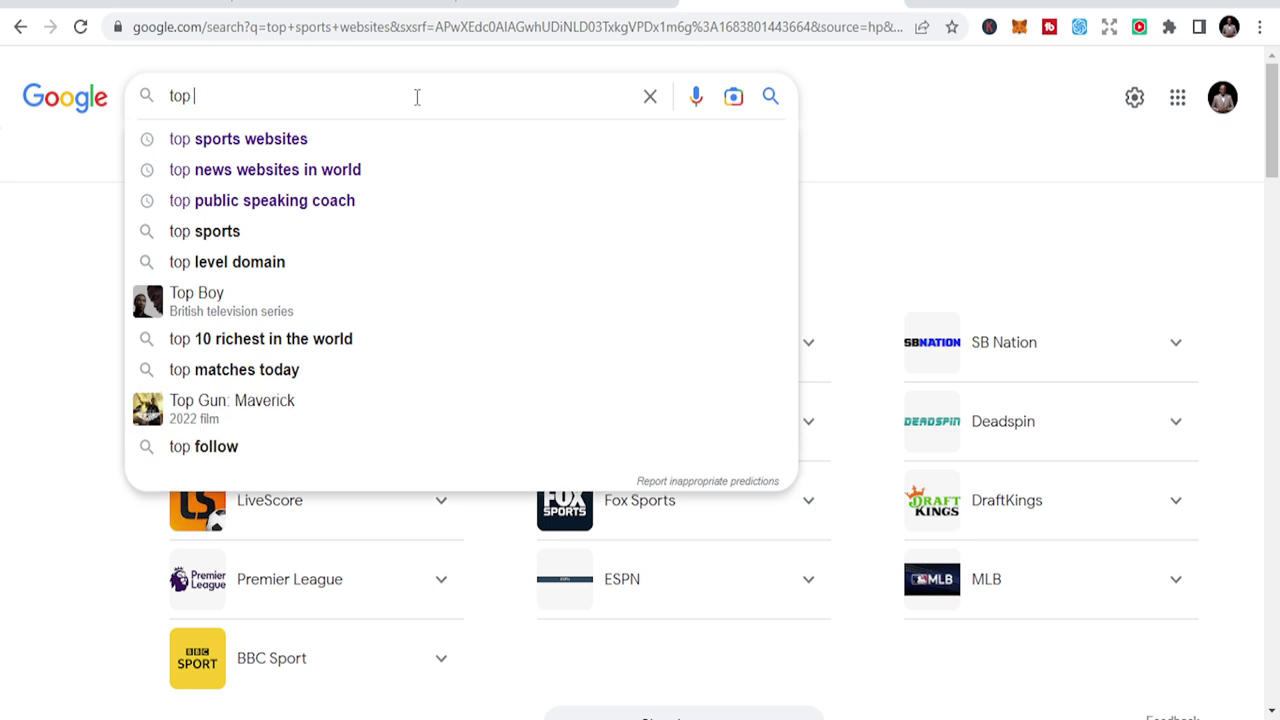
type(" new")
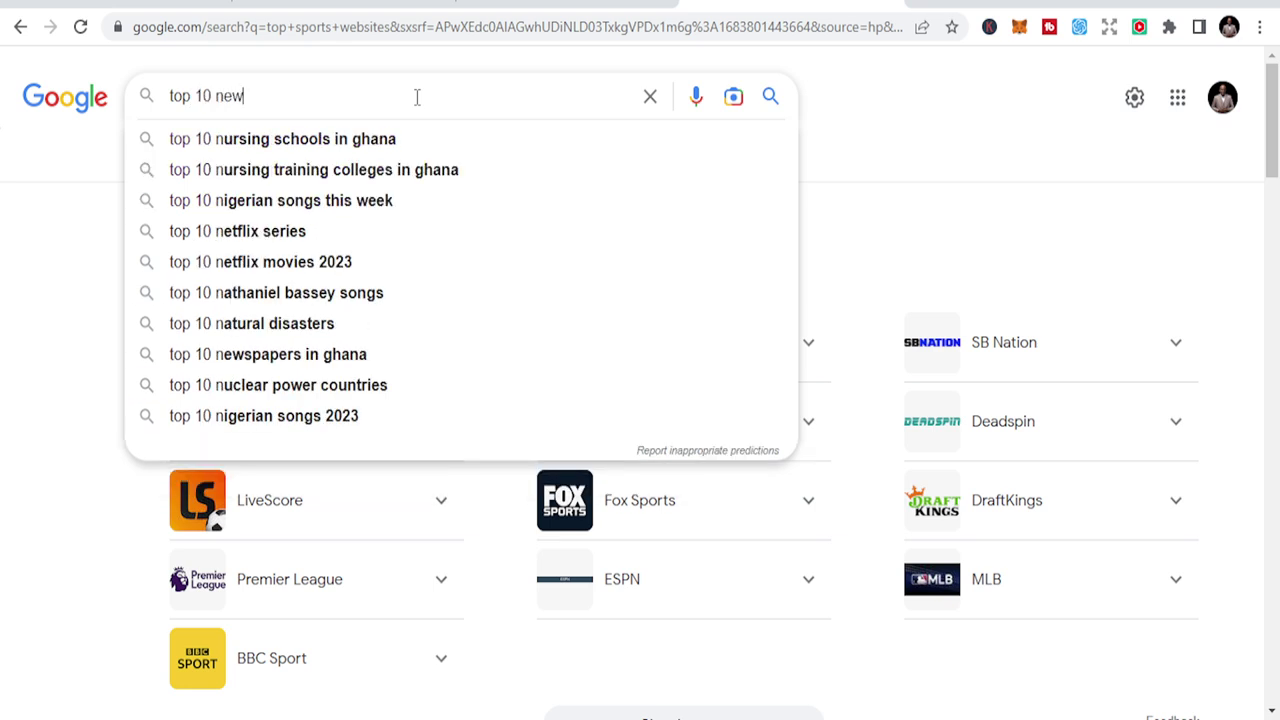
type("s w")
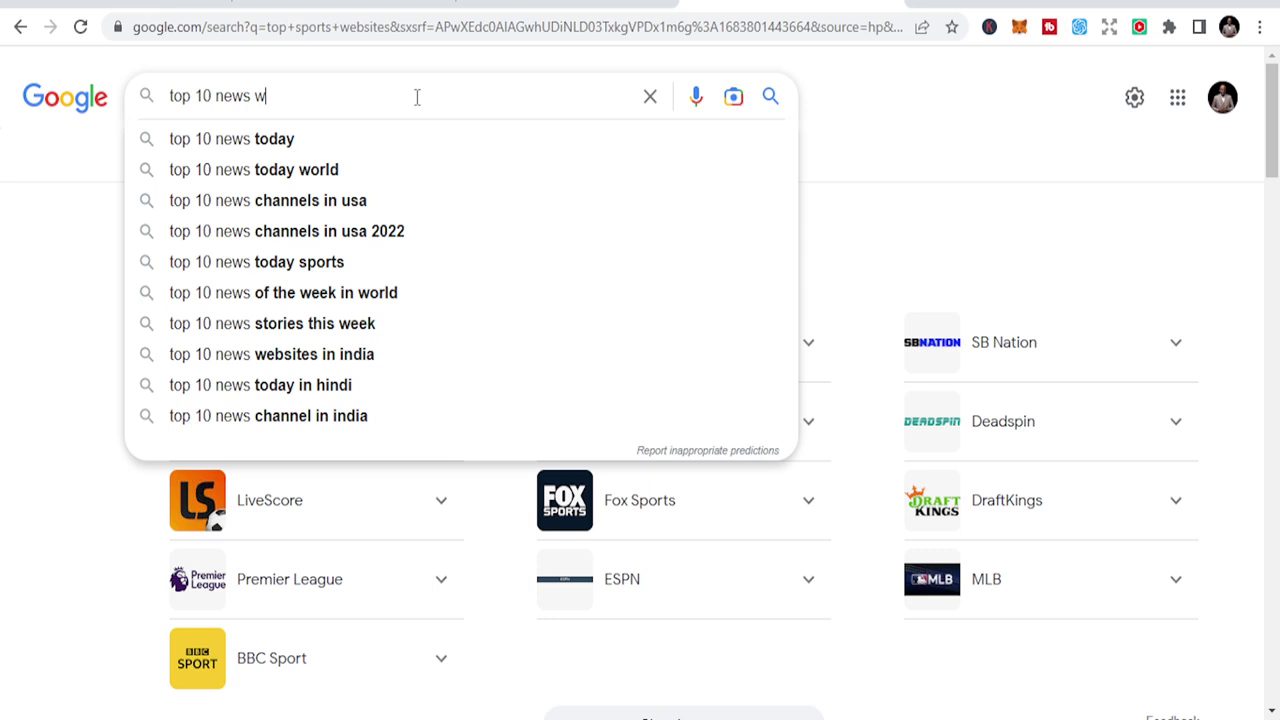
type("eb")
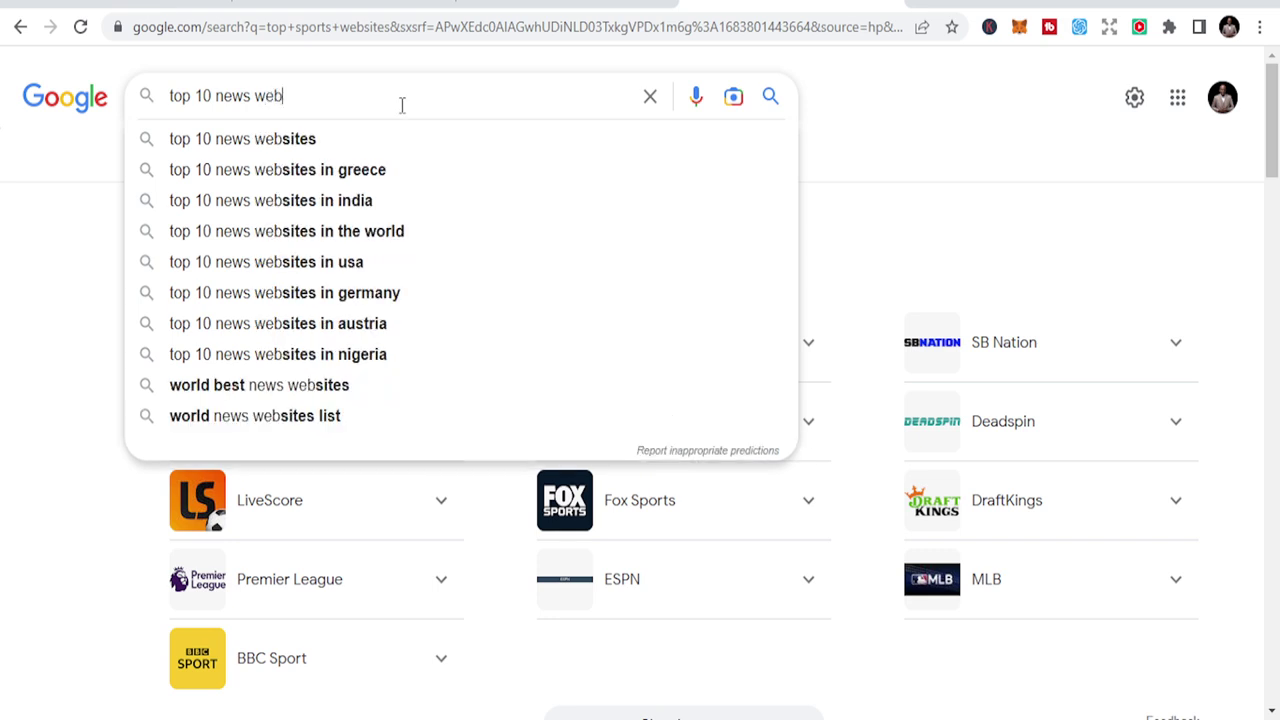
left_click(387, 138)
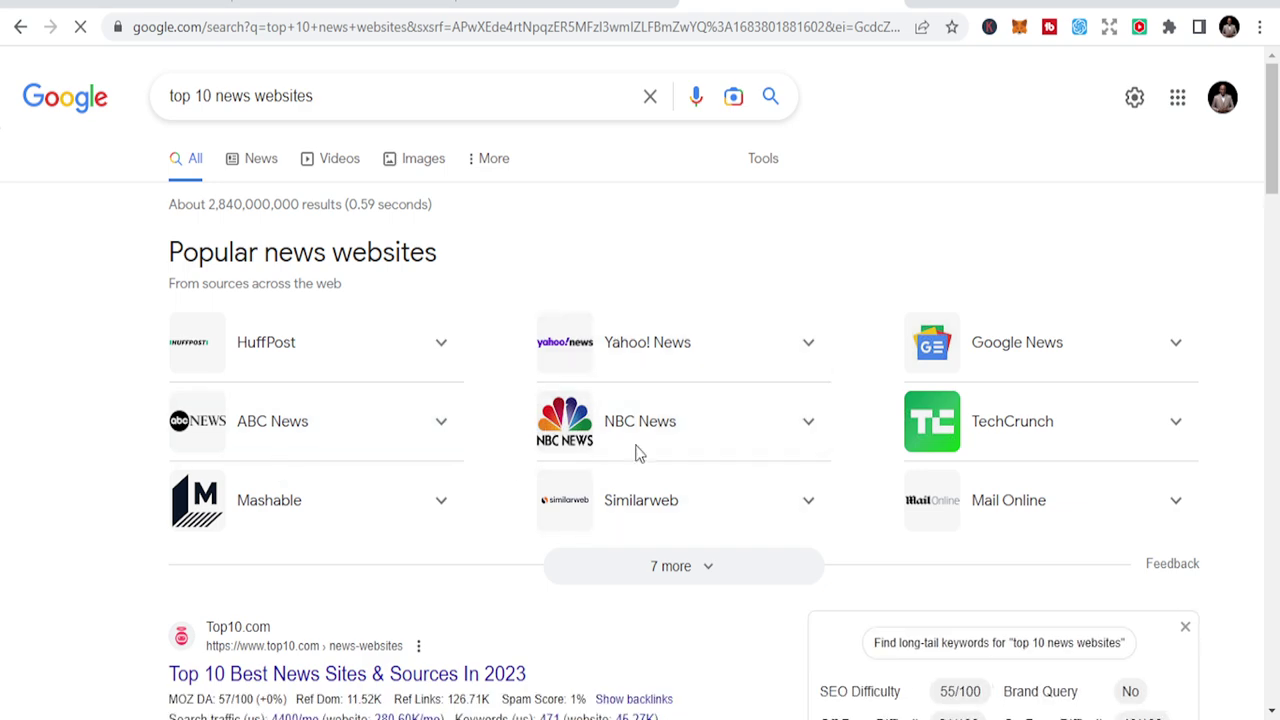
Examine the popular news websites and the ranking pages in the search results
scroll(634, 520, "down", 3)
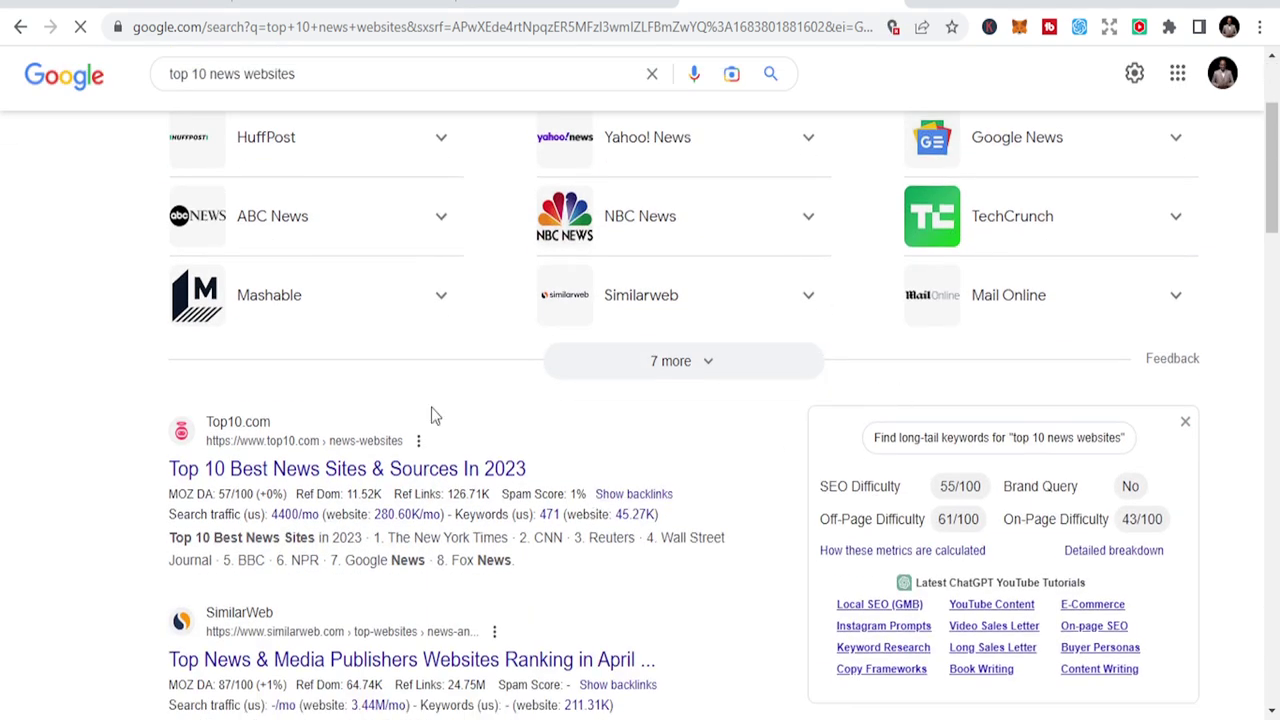
scroll(572, 578, "down", 1)
scroll(572, 578, "down", 2)
scroll(569, 537, "down", 3)
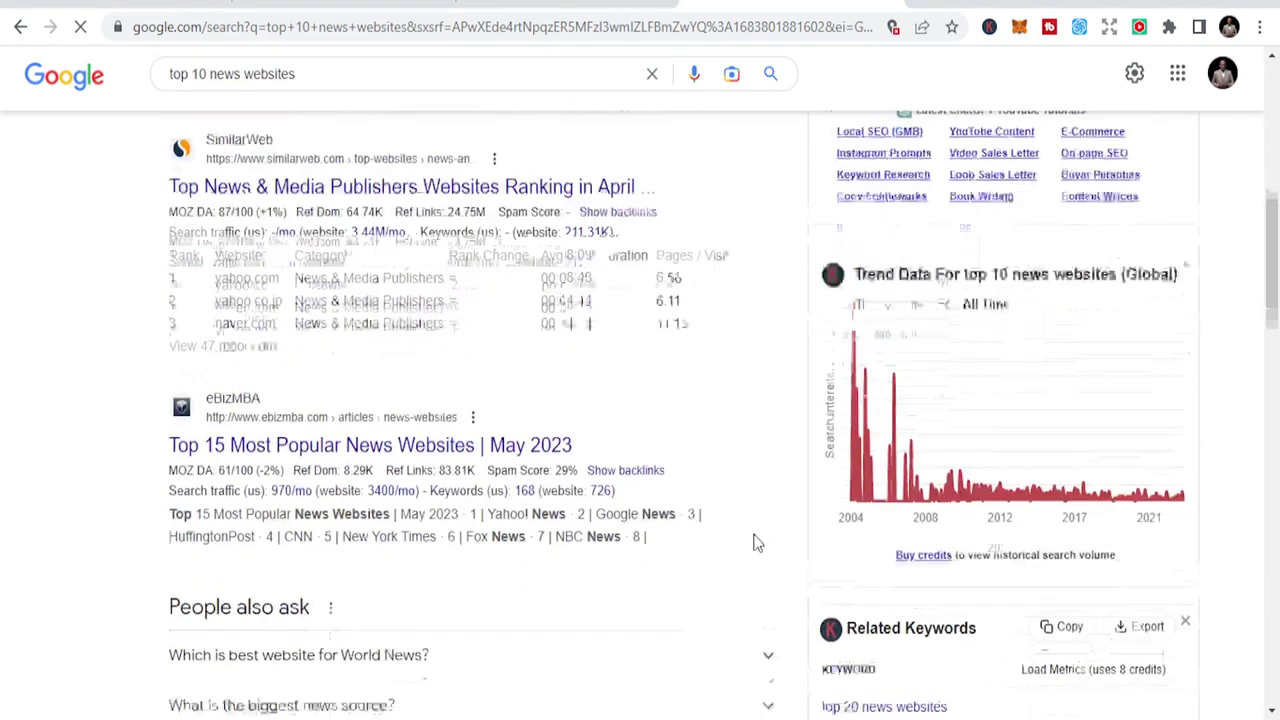
scroll(523, 354, "up", 8)
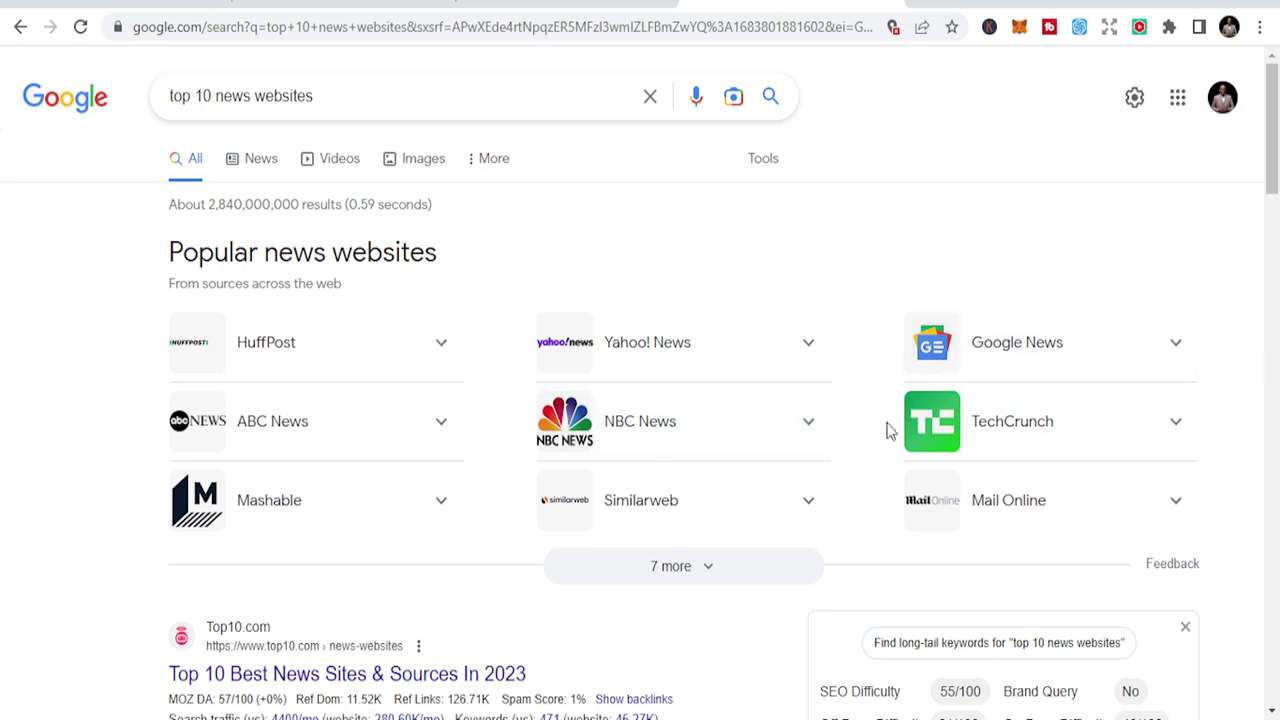
scroll(891, 457, "down", 2)
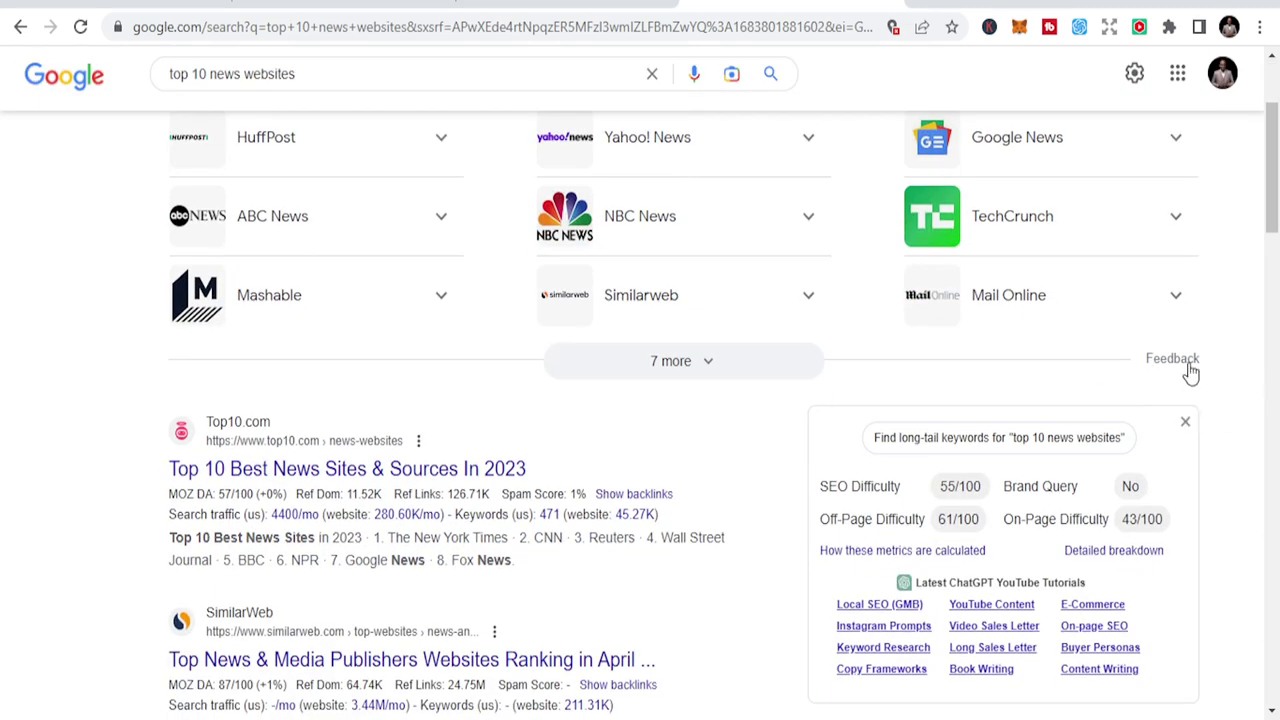
scroll(626, 420, "down", 4)
scroll(626, 420, "up", 6)
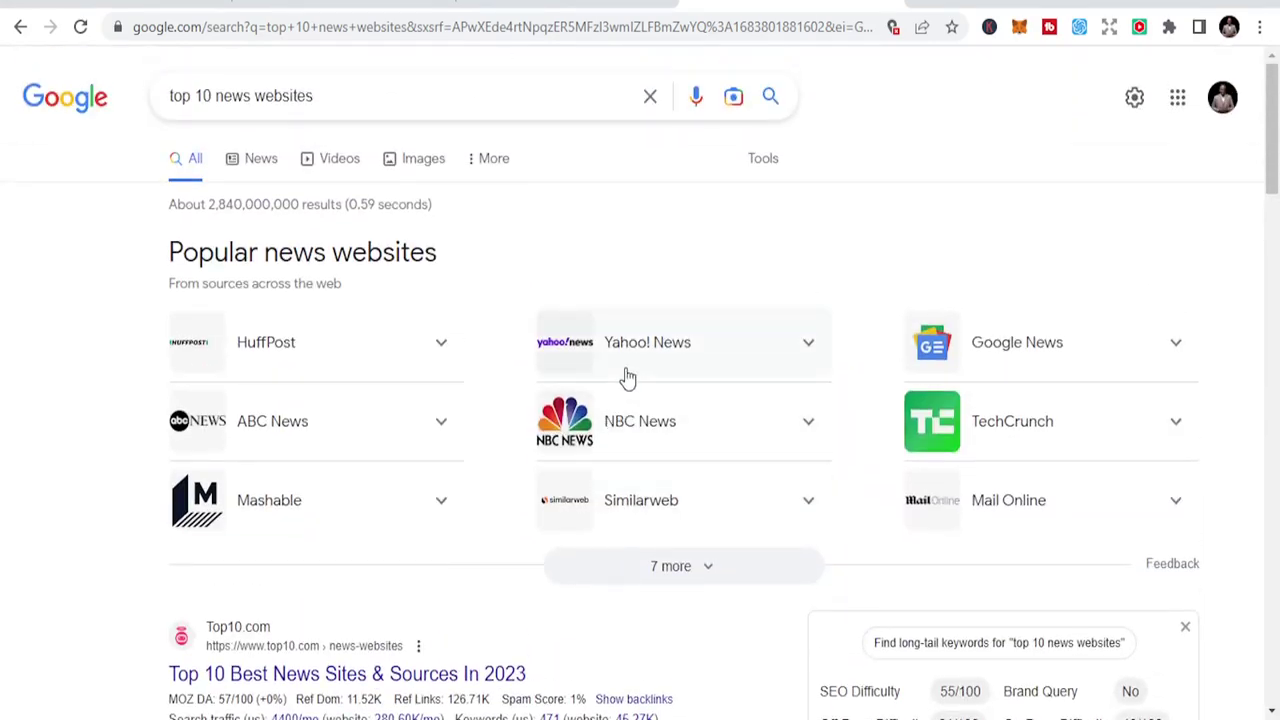
Switch to Hostinger's domain search page and go from there to the hostinger.com home page
left_click(520, 4)
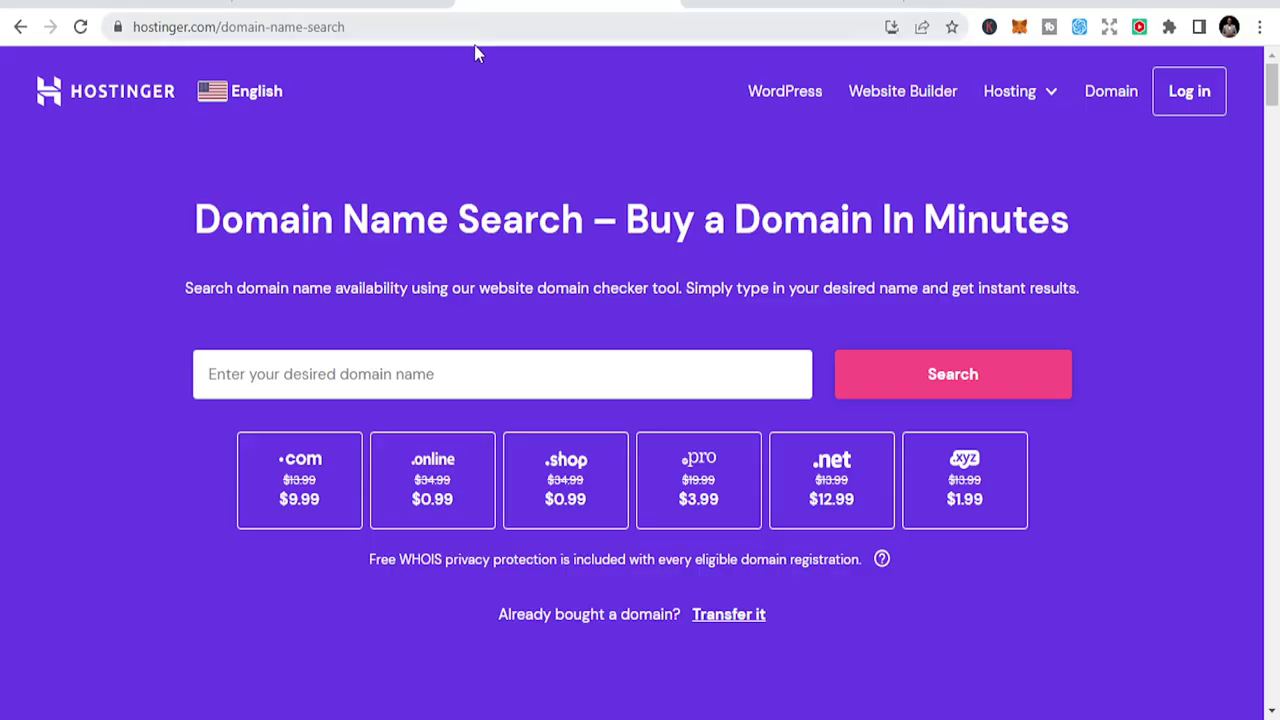
left_click(345, 4)
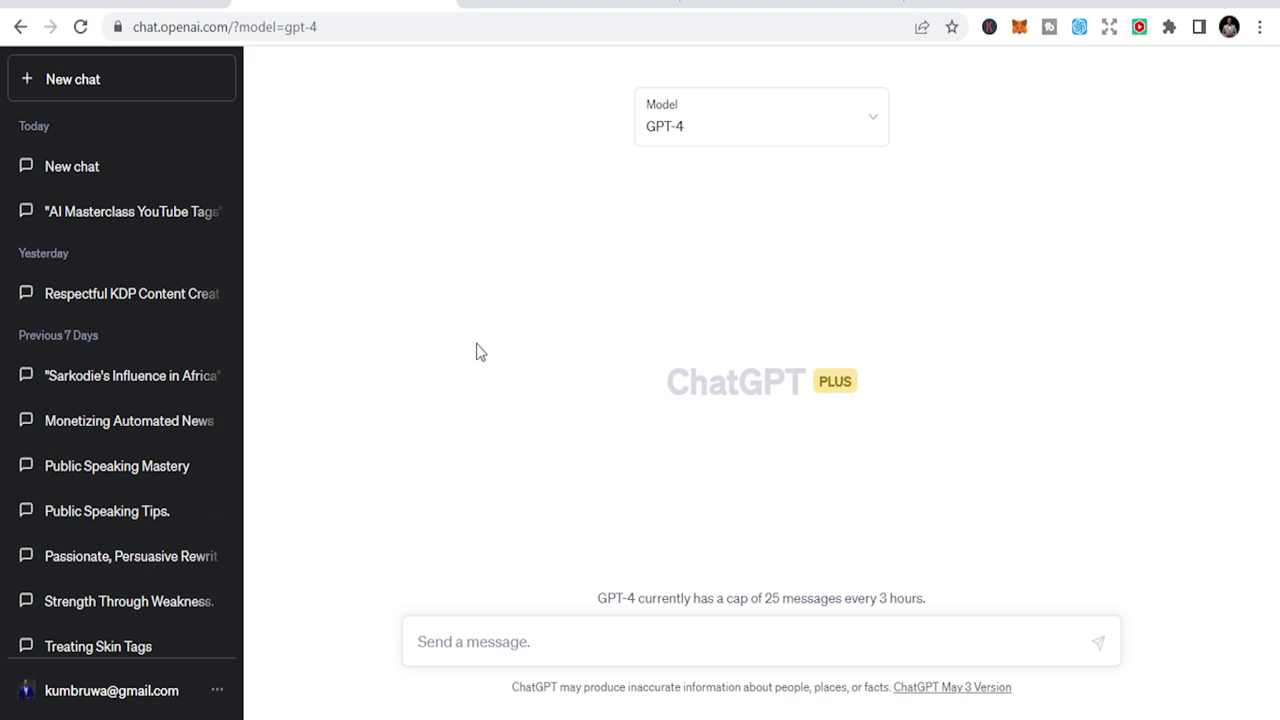
left_click(568, 3)
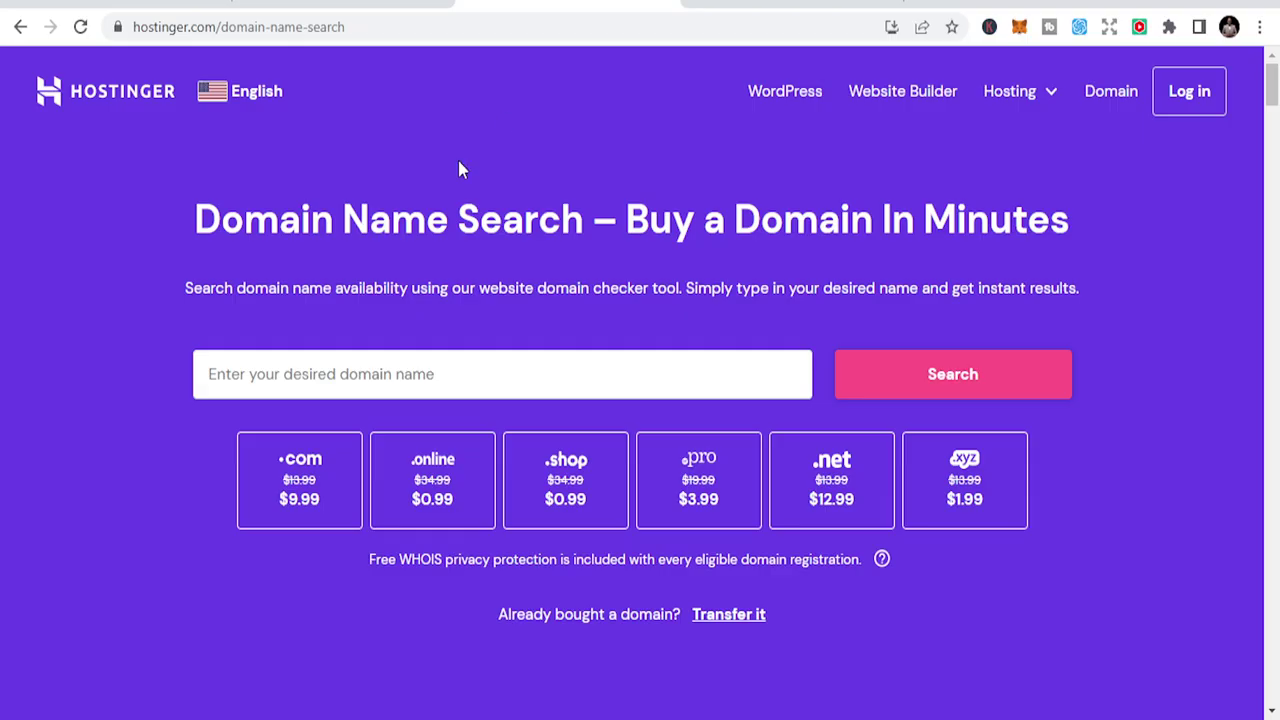
left_click(242, 28)
type("hos")
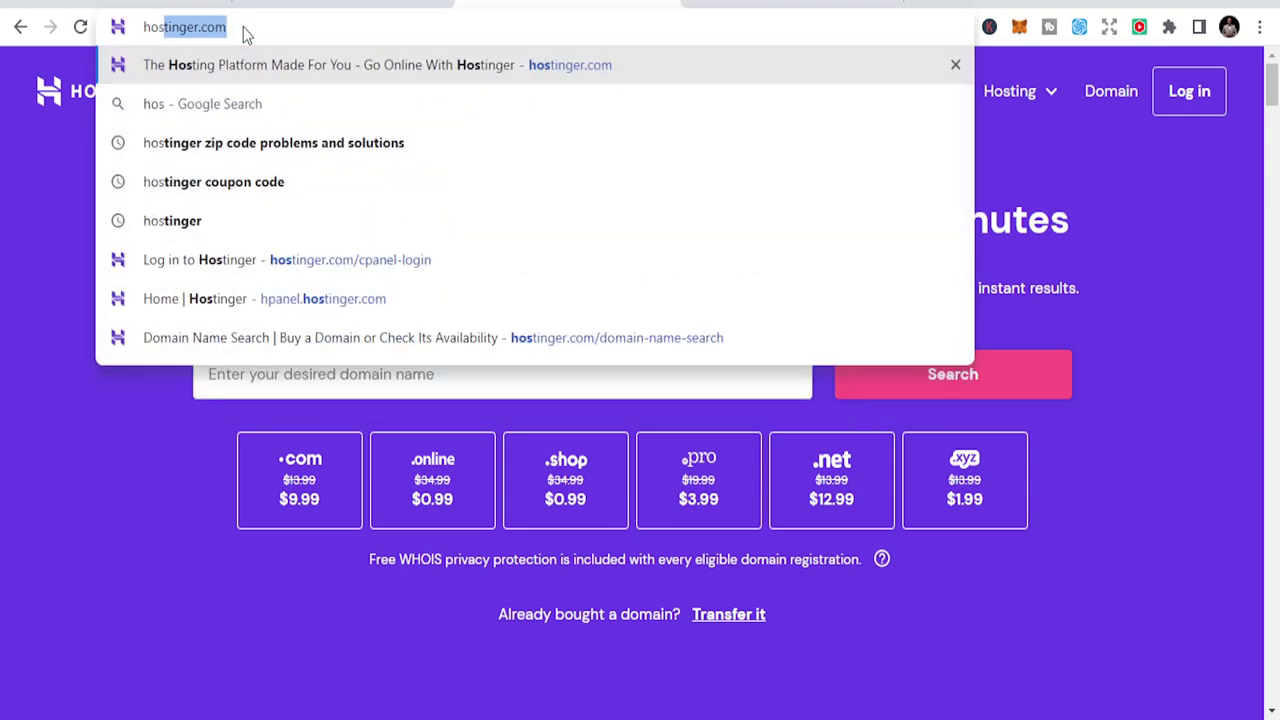
key("Return")
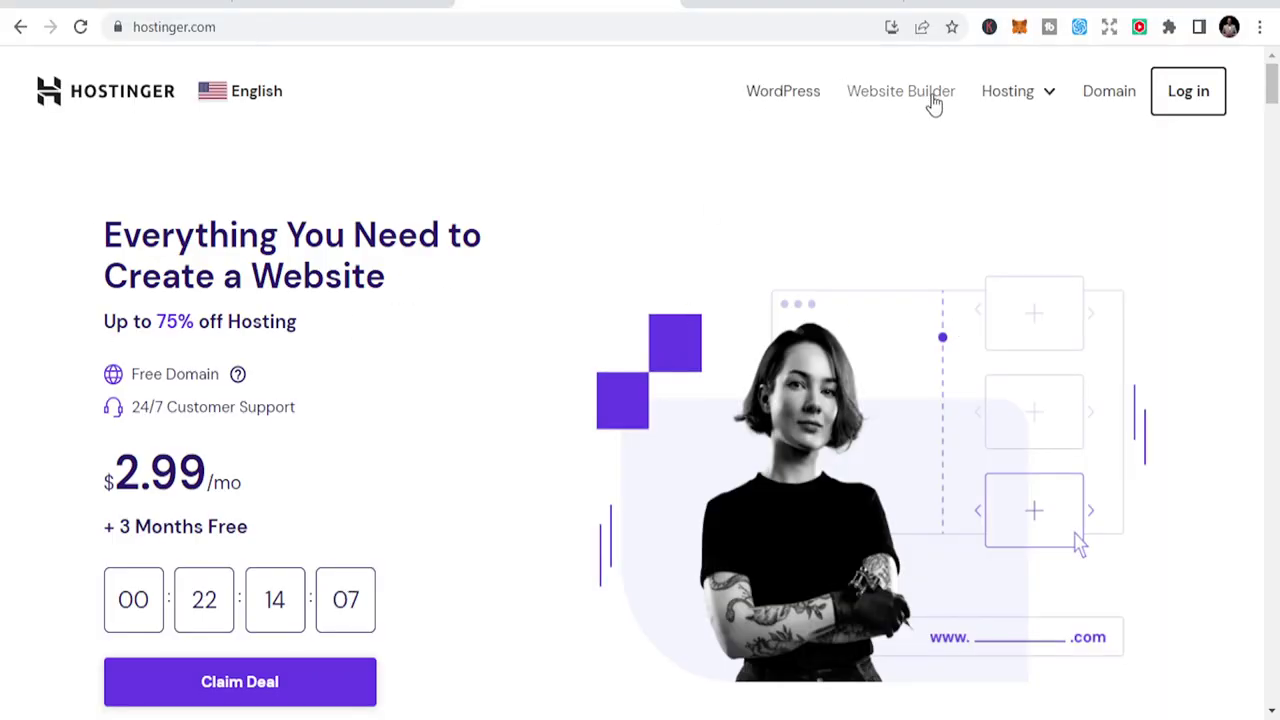
Open Hostinger's domain name search, and in ChatGPT draft the prompt "generate 20 domain names for a general news website"
left_click(1100, 98)
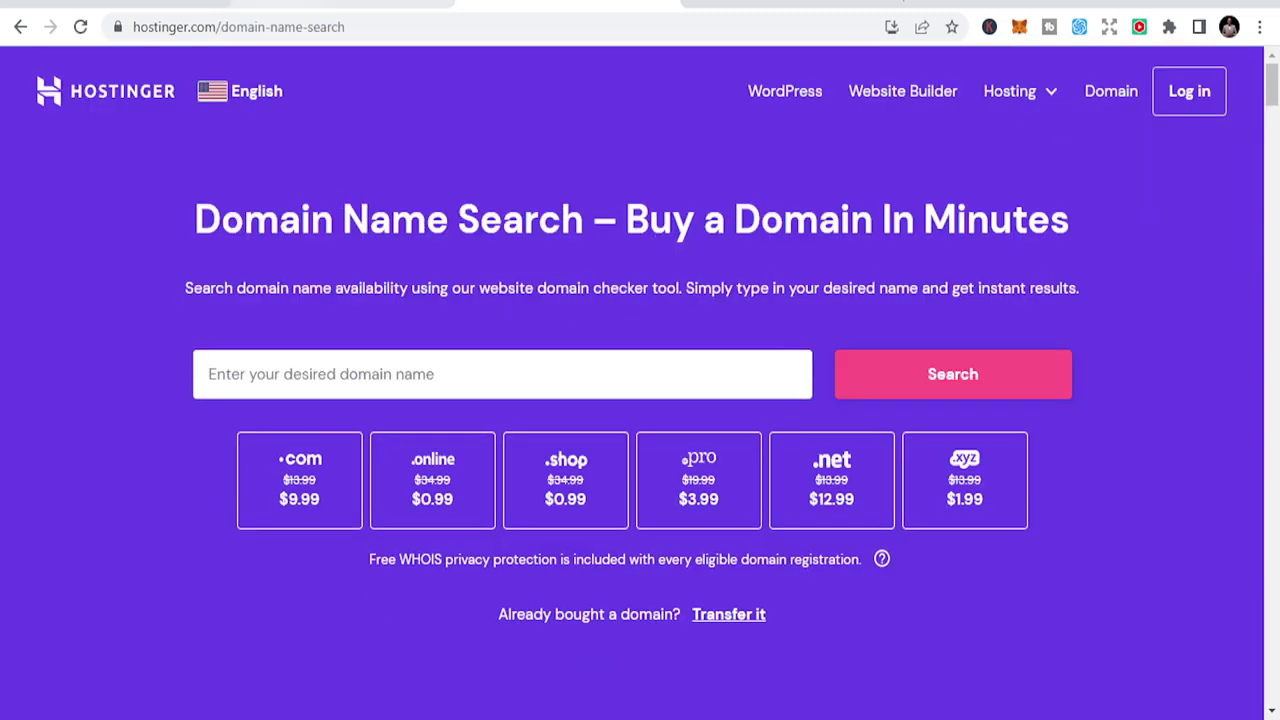
left_click(400, 5)
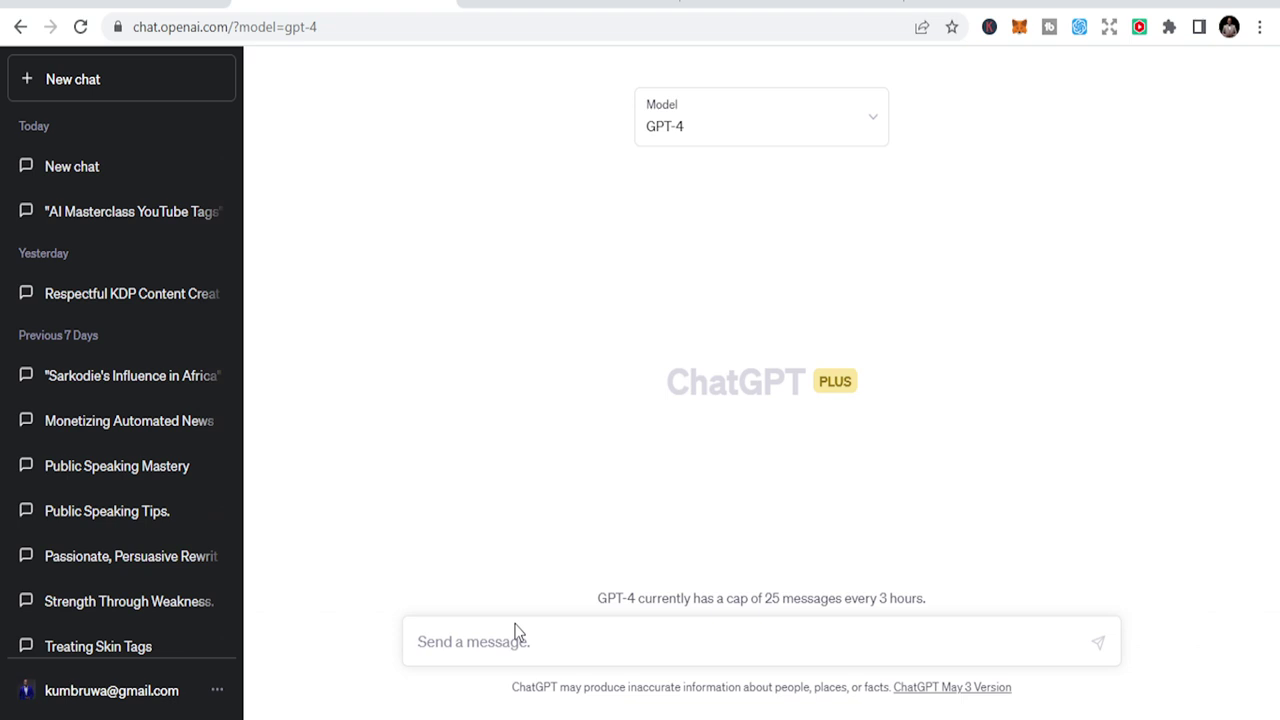
left_click(621, 648)
type("generat")
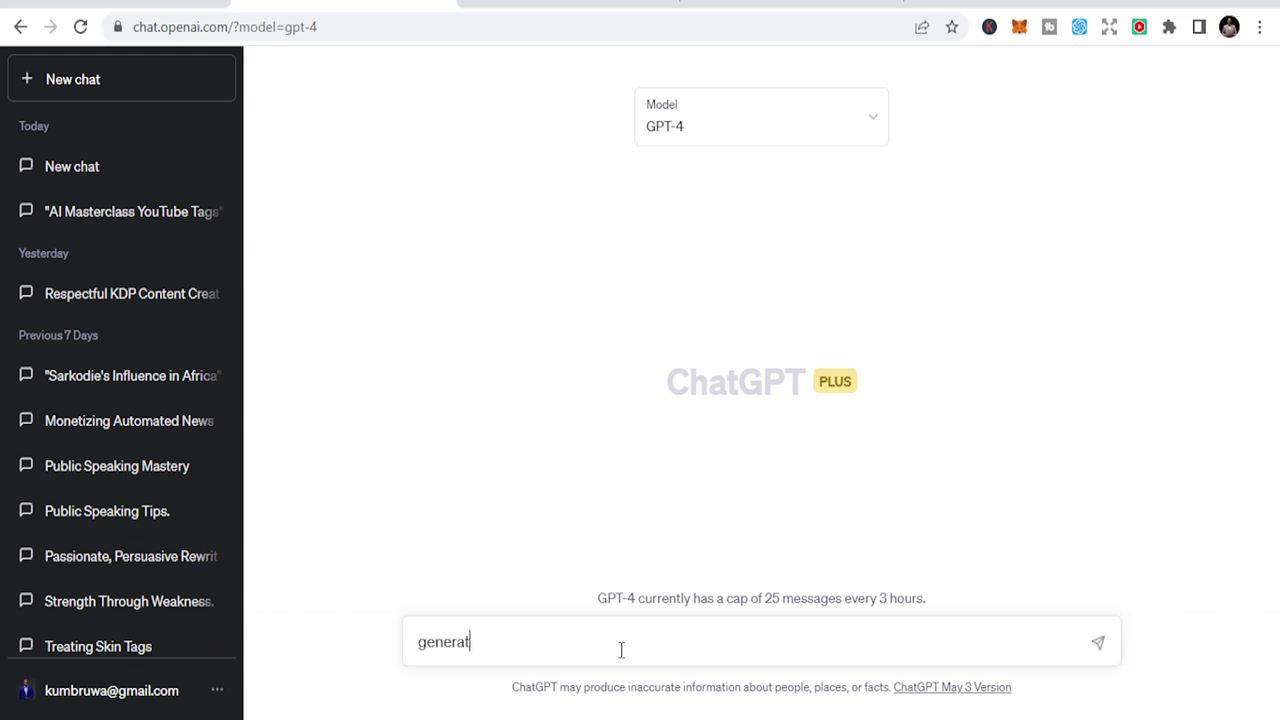
type("e 20 domain names")
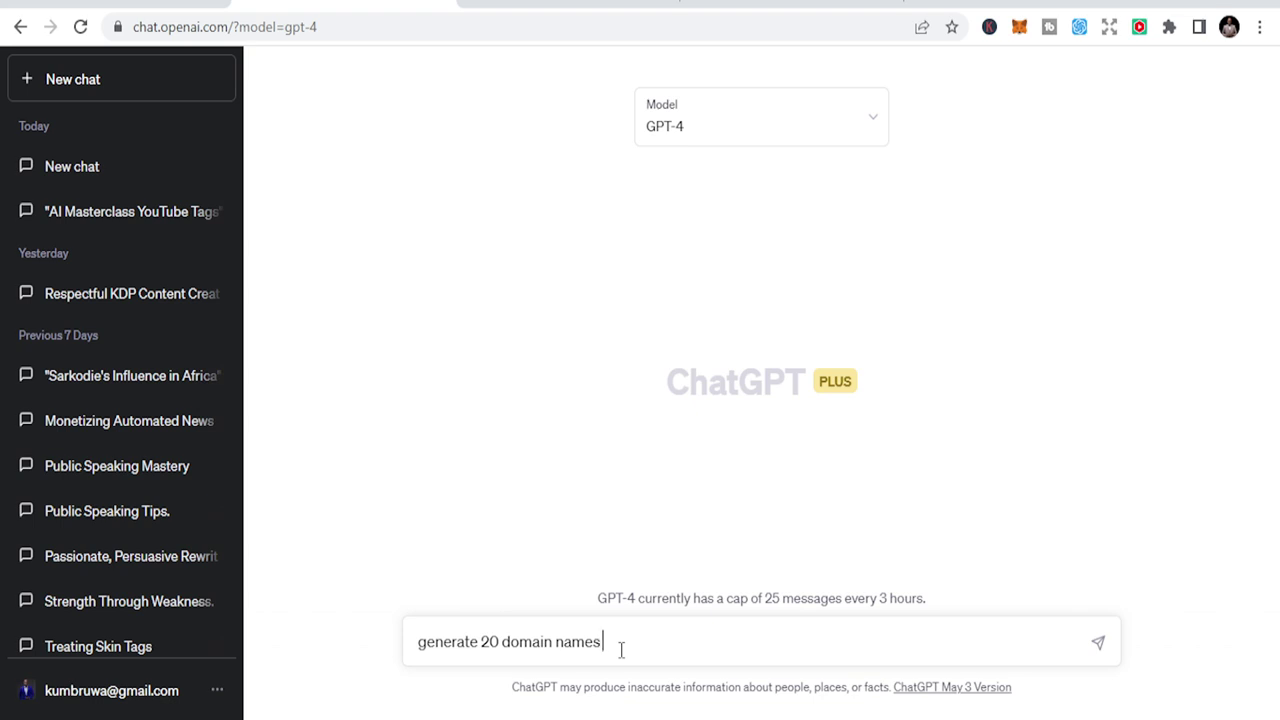
type(" for a general news website")
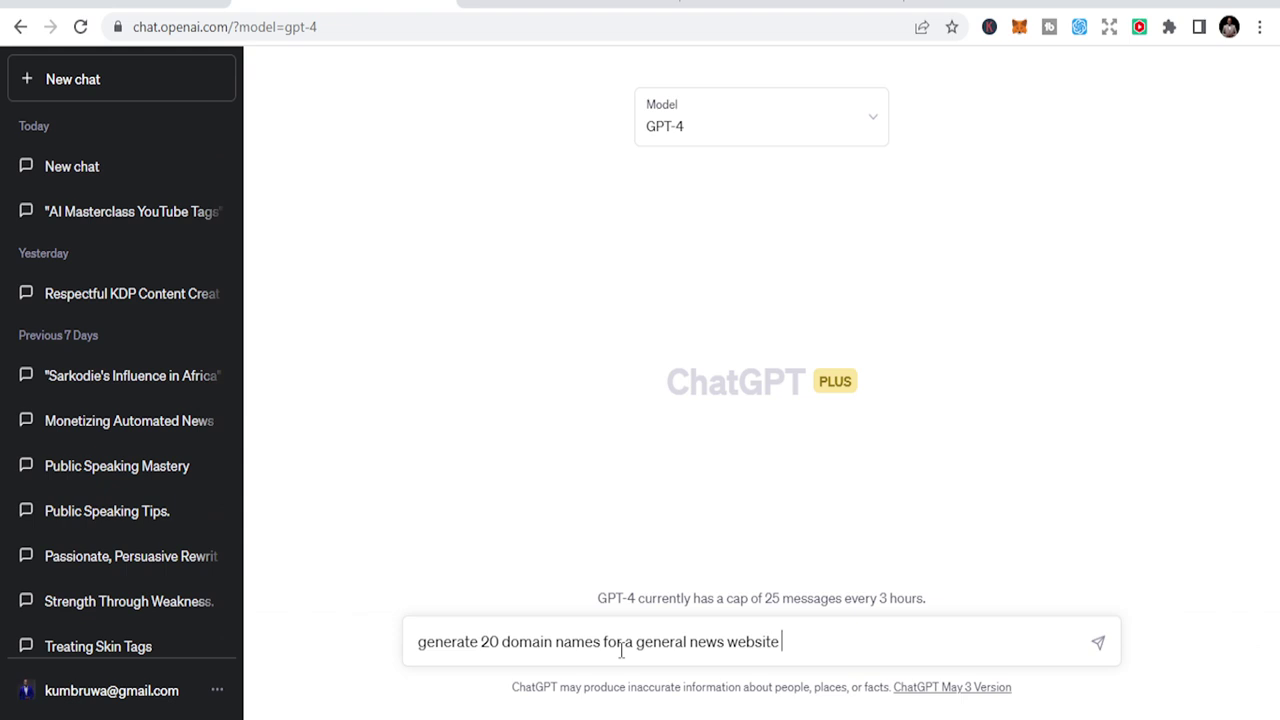
Look at the ABC News entry in Google's popular news websites and at Hostinger's domain search, and return to ChatGPT
left_click(720, 3)
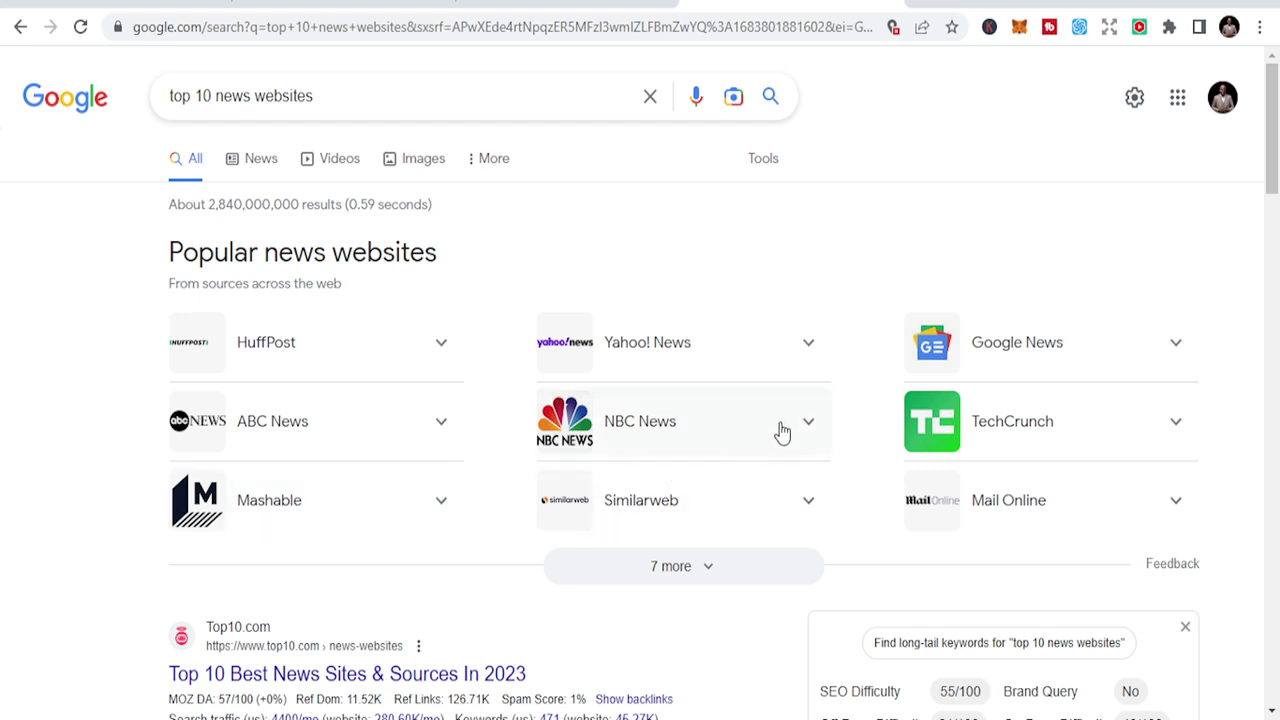
left_click(382, 441)
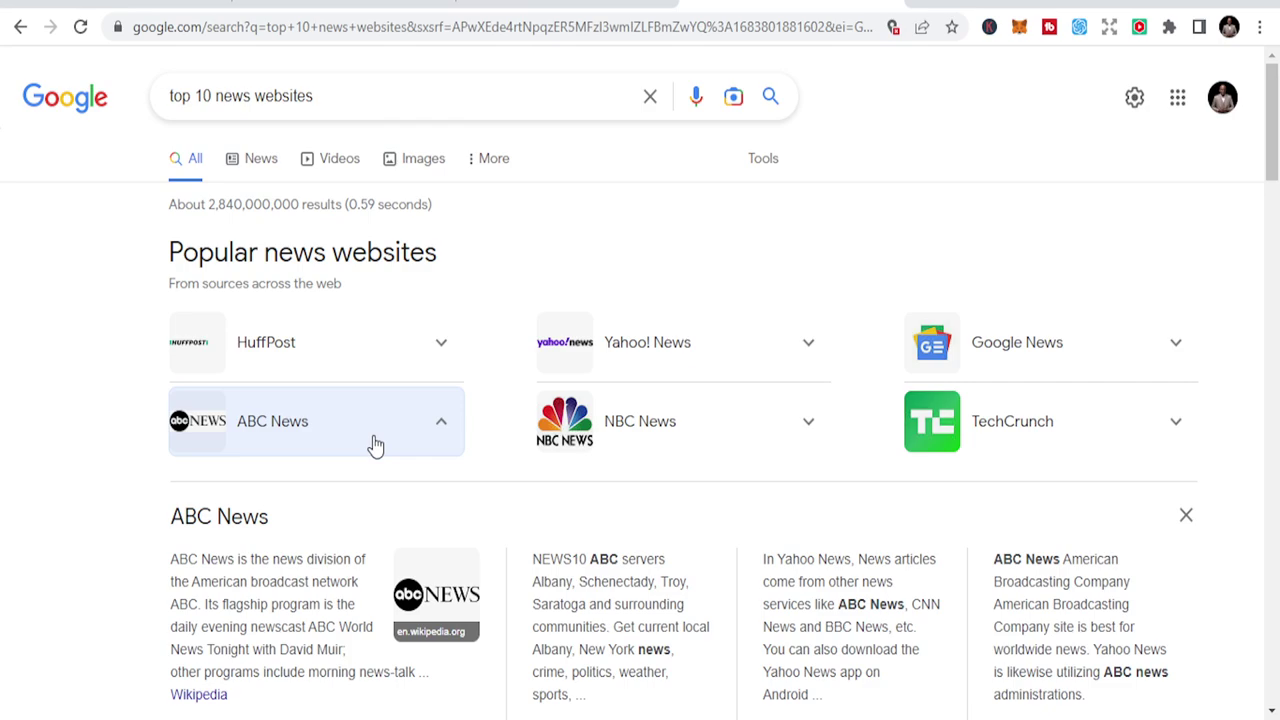
left_click(510, 4)
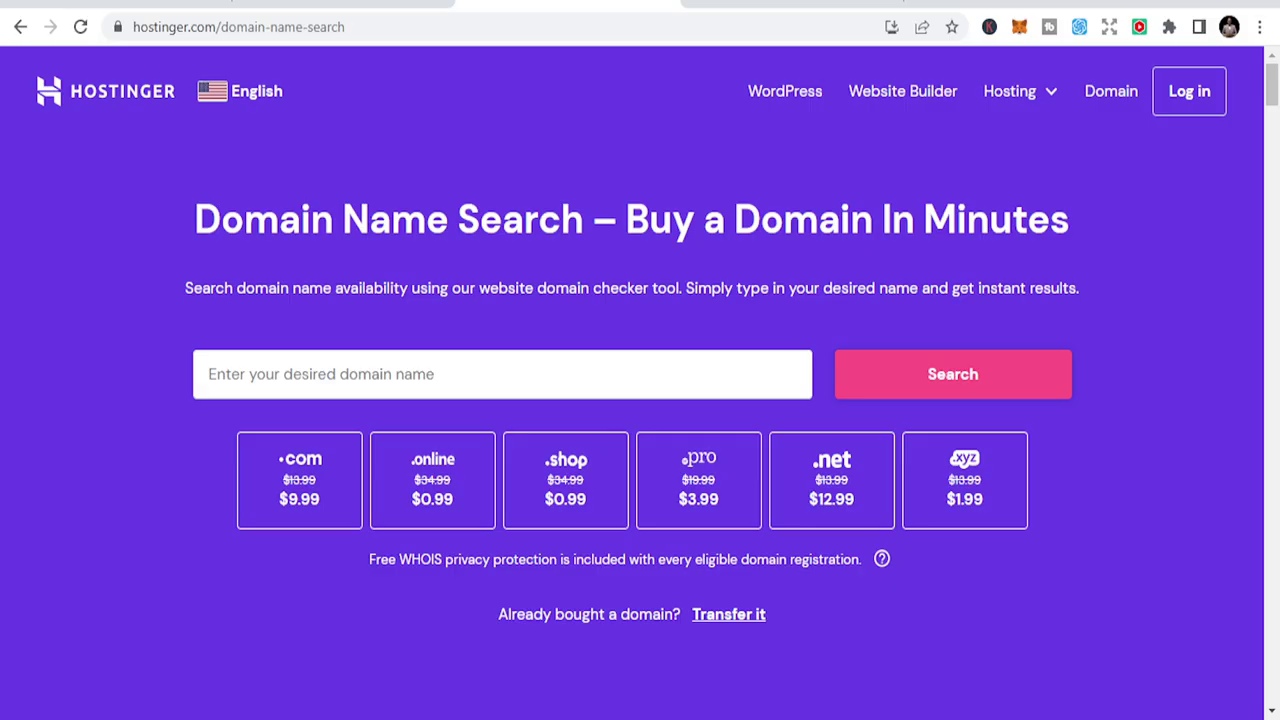
key("ctrl+shift+Tab")
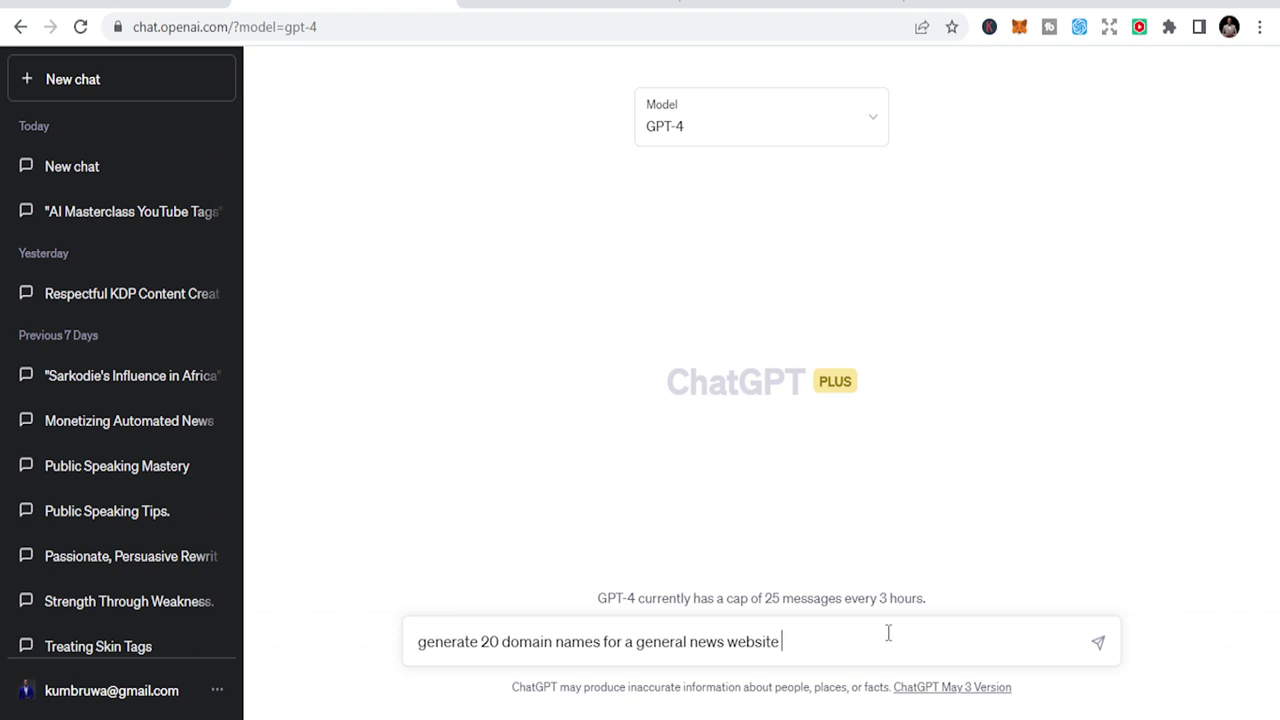
Complete the drafted prompt with "use .com" and submit it
type("use the")
key("BackSpace")
key("BackSpace")
key("BackSpace")
type(". com")
left_click(816, 644)
key("BackSpace")
left_click(1096, 644)
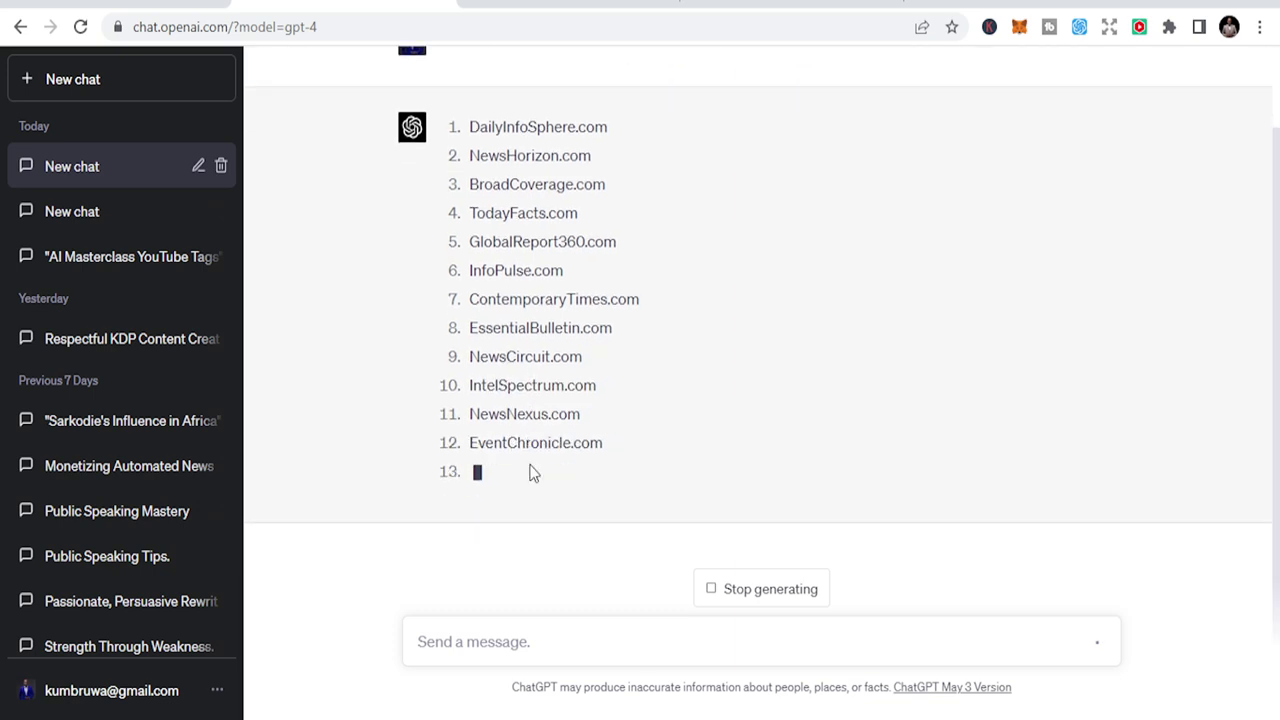
Read through the generated domain names and copy TodayFacts.com from the list
scroll(533, 472, "up", 1)
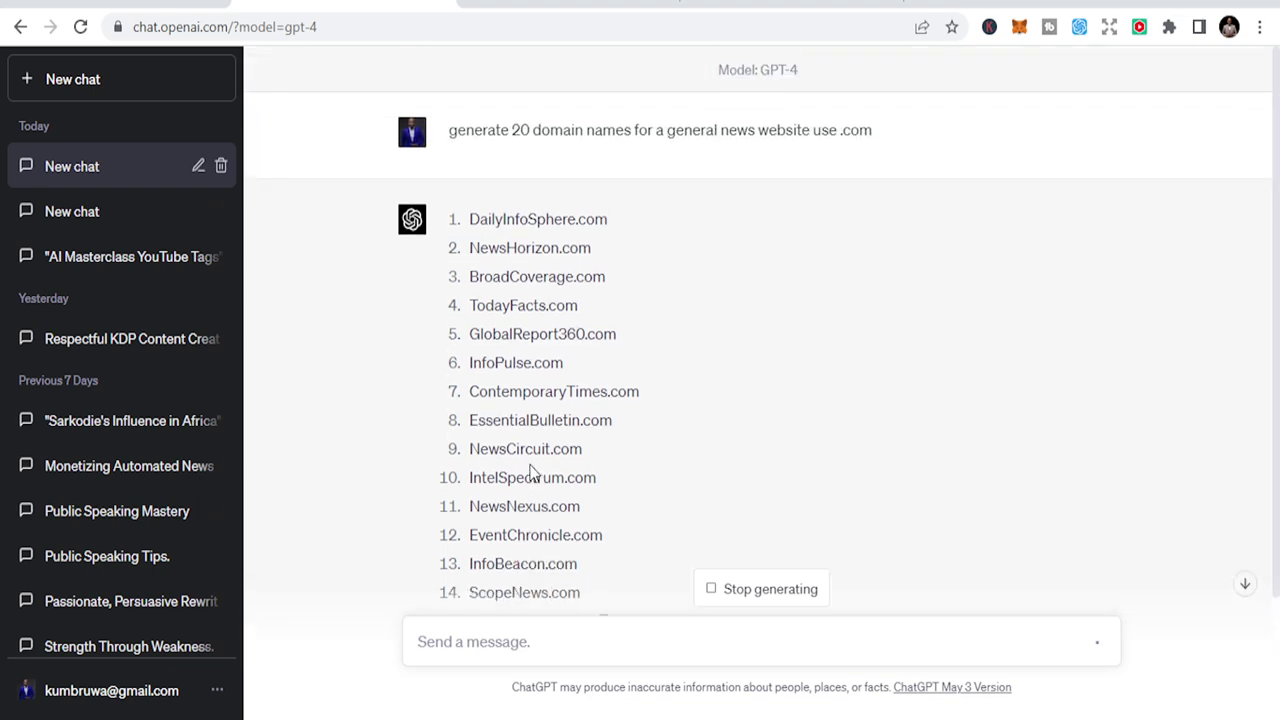
scroll(530, 477, "down", 2)
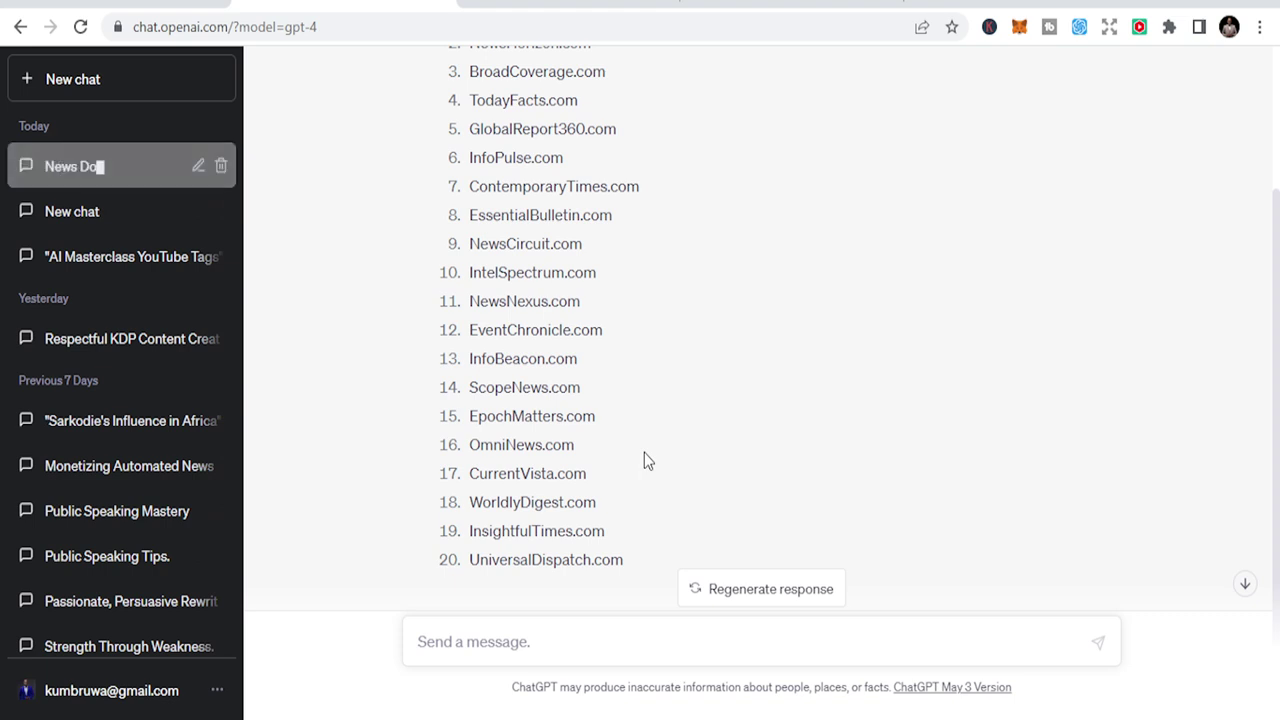
scroll(644, 452, "down", 1)
scroll(632, 452, "up", 3)
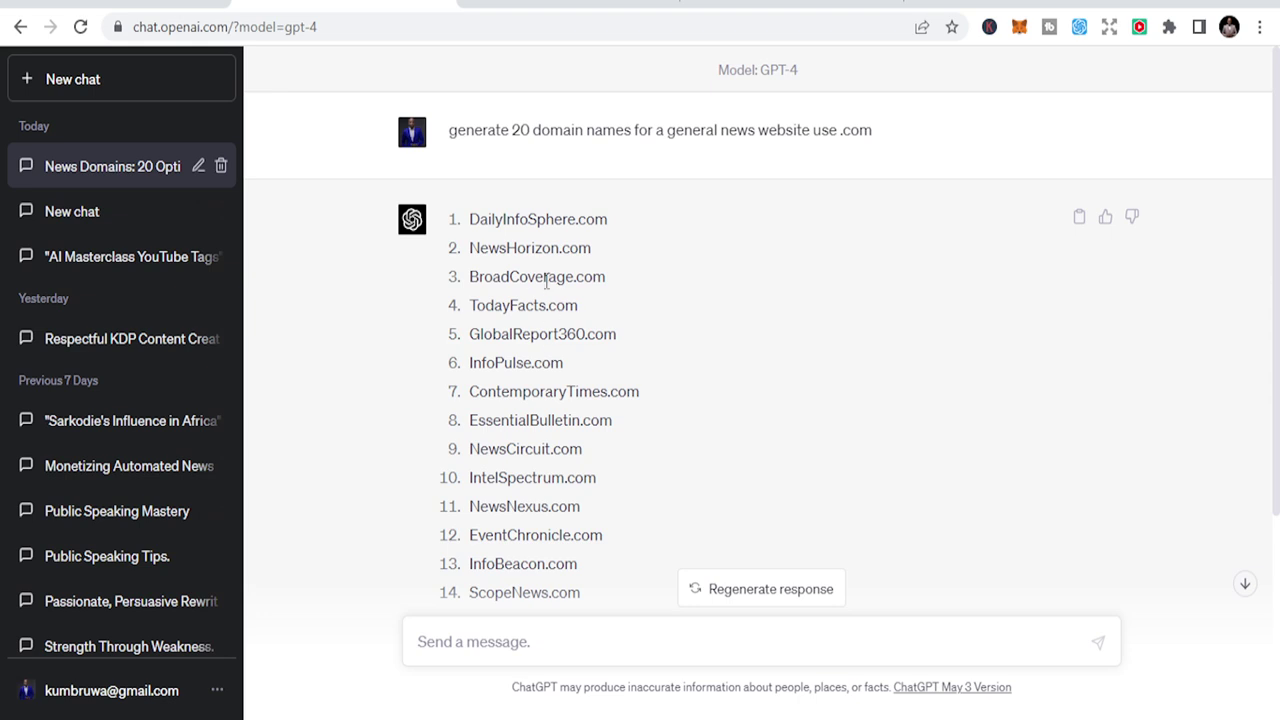
left_click_drag(580, 310, 470, 306)
key("ctrl+c")
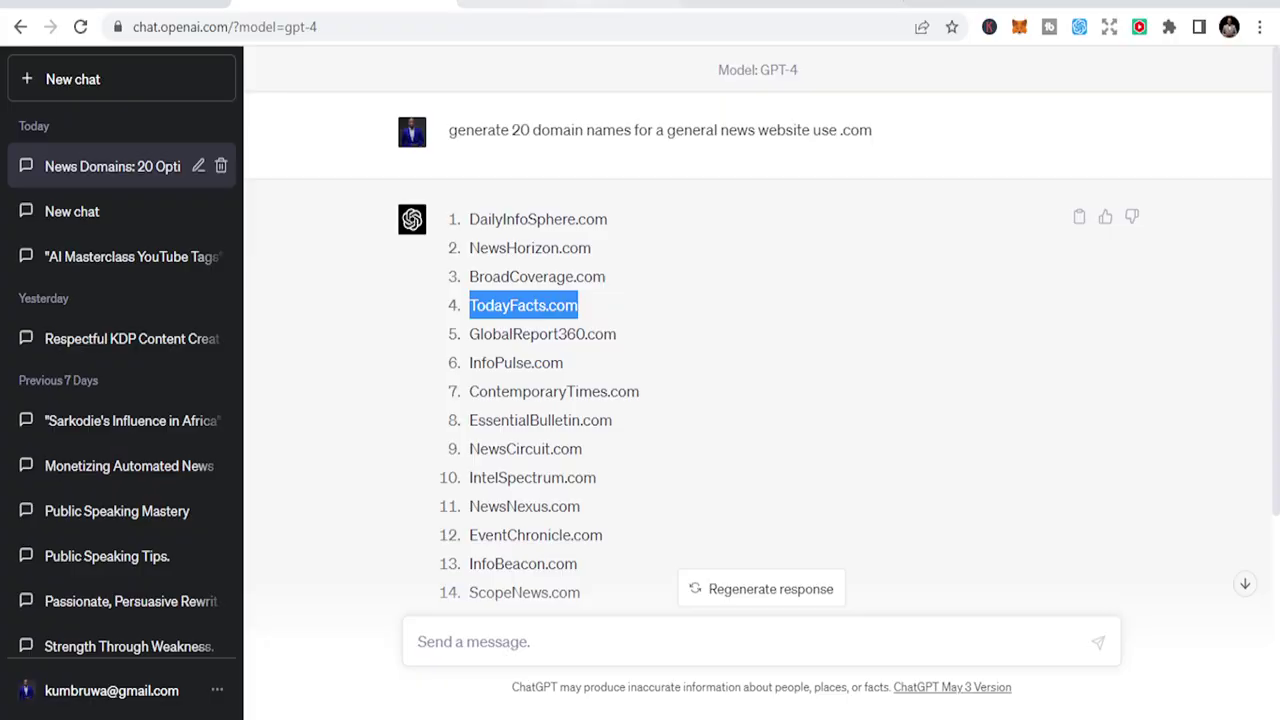
Switch to Hostinger, search for the domain TodayFacts.com and look through the alternative endings and prices offered
left_click(567, 3)
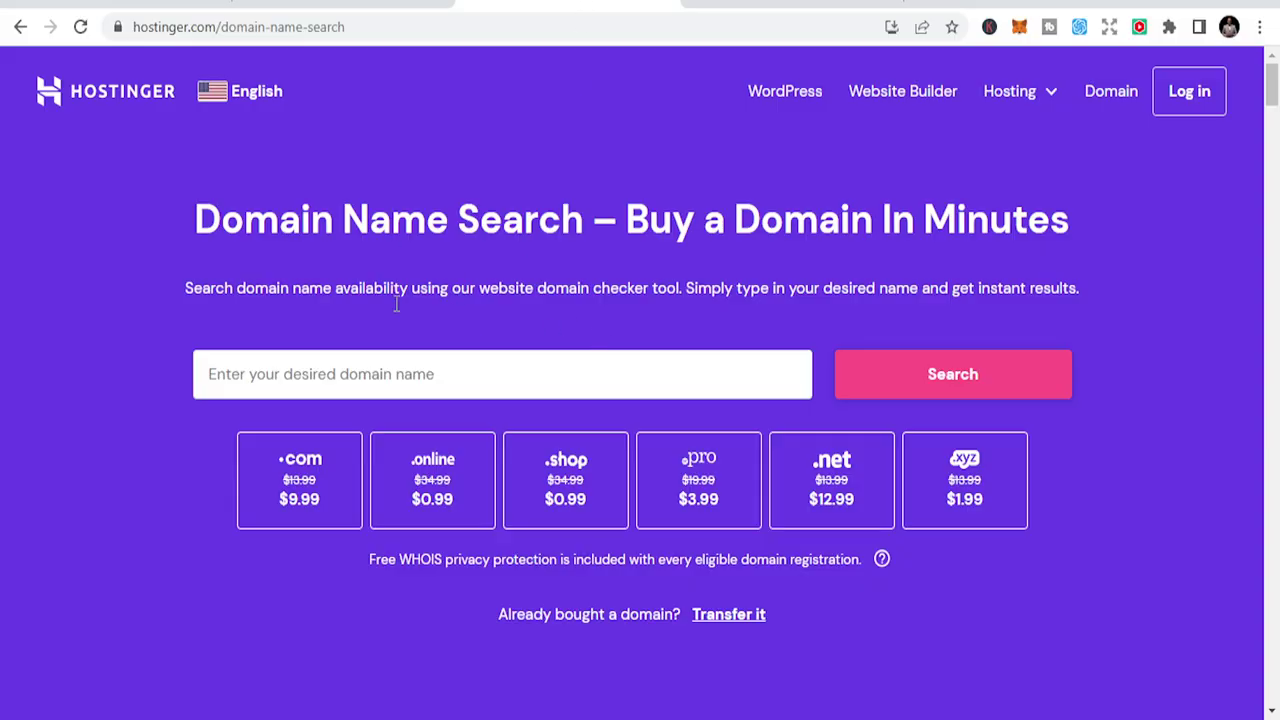
left_click(1108, 96)
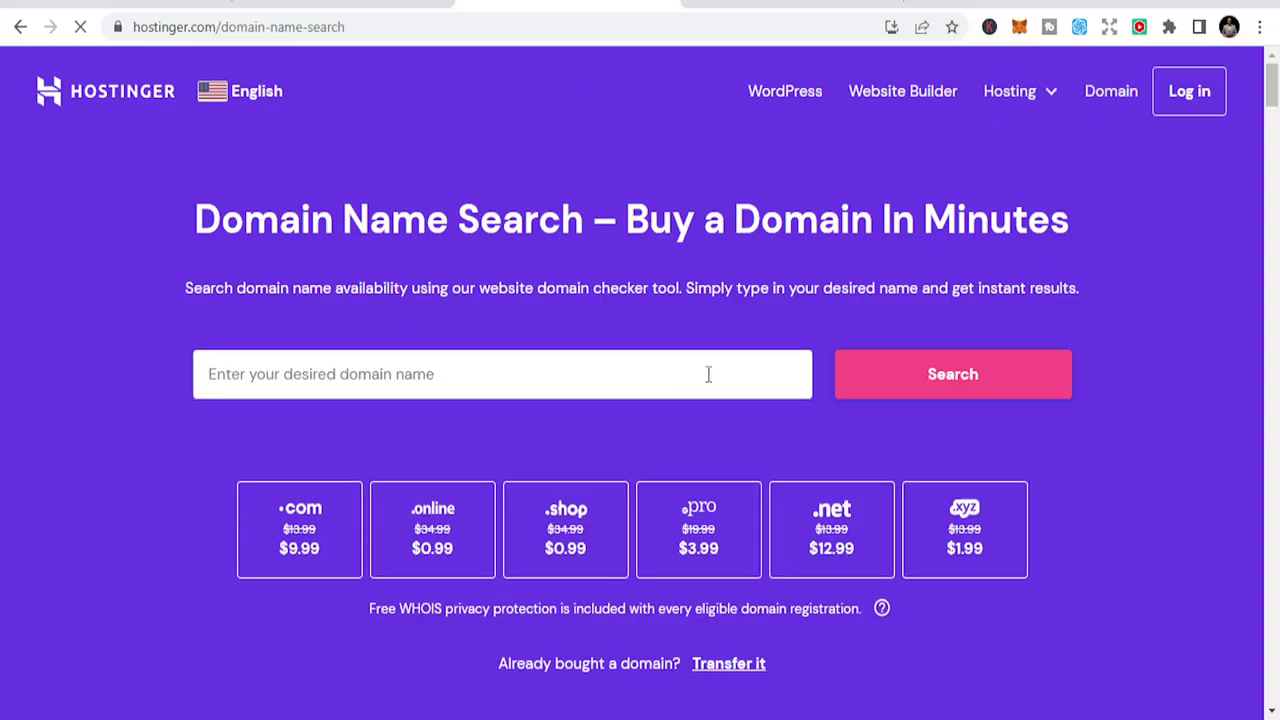
left_click(560, 386)
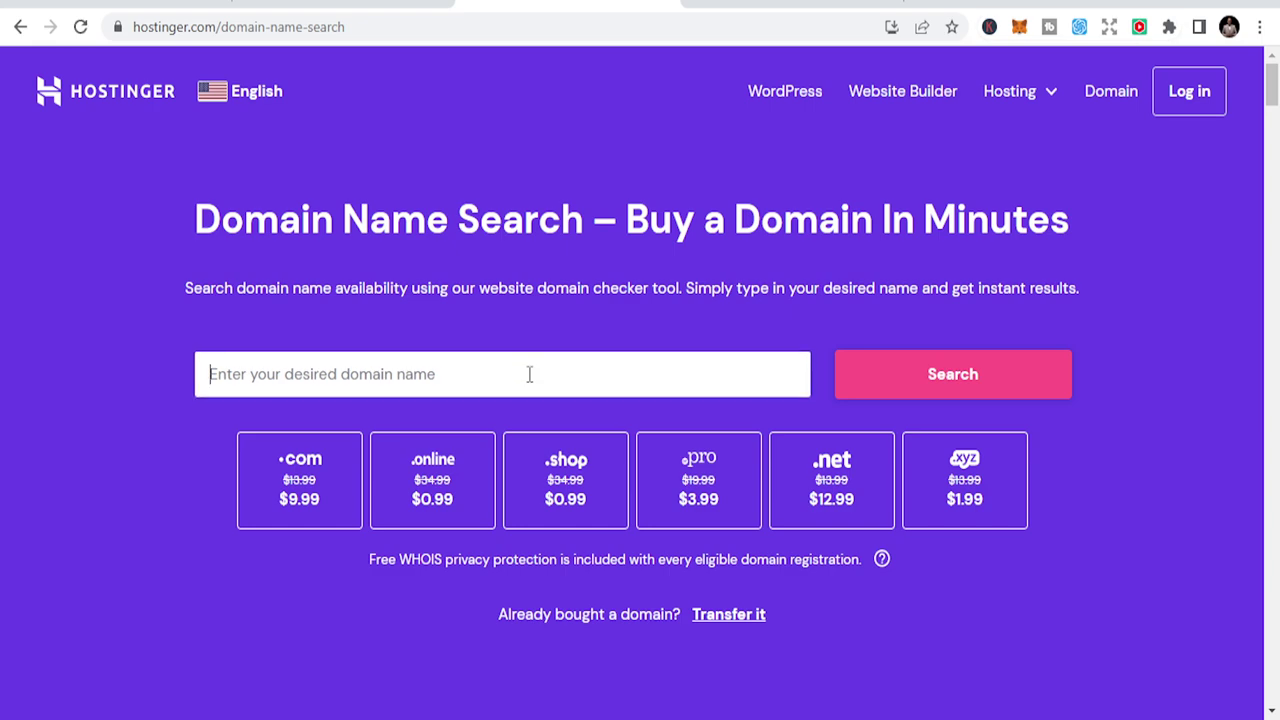
key("ctrl+v")
left_click(966, 374)
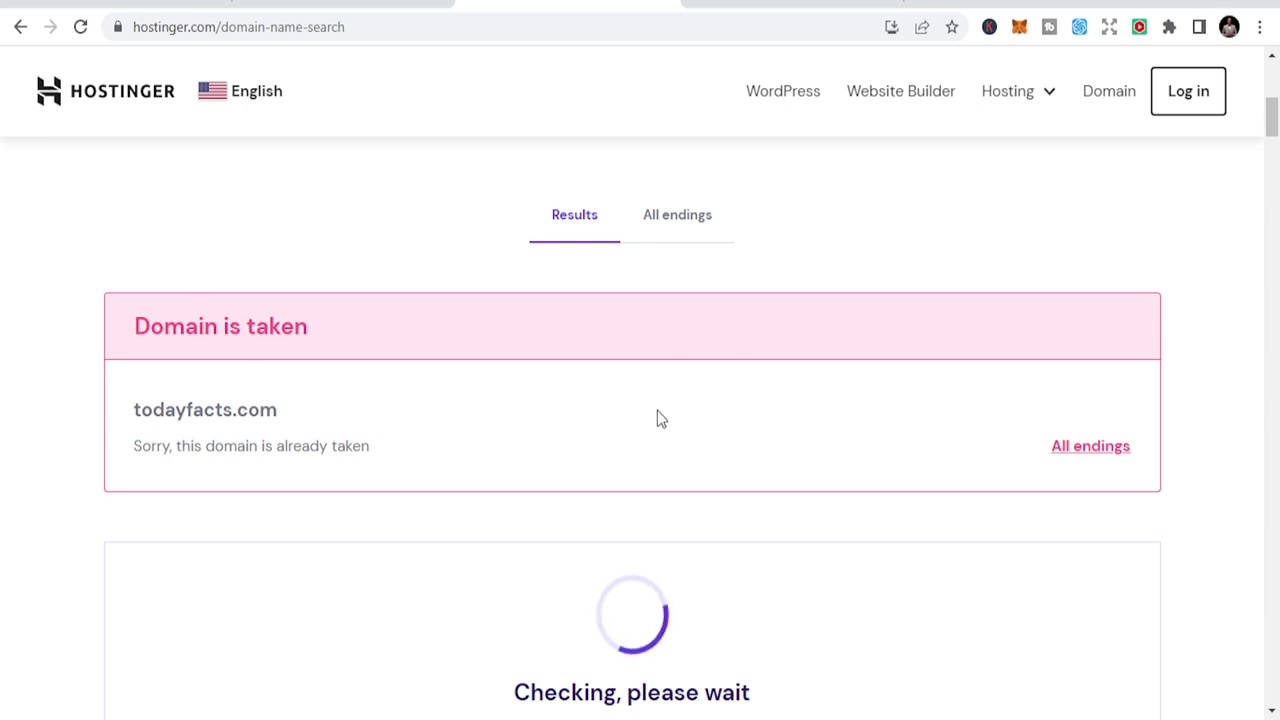
scroll(657, 418, "down", 1)
scroll(657, 418, "down", 2)
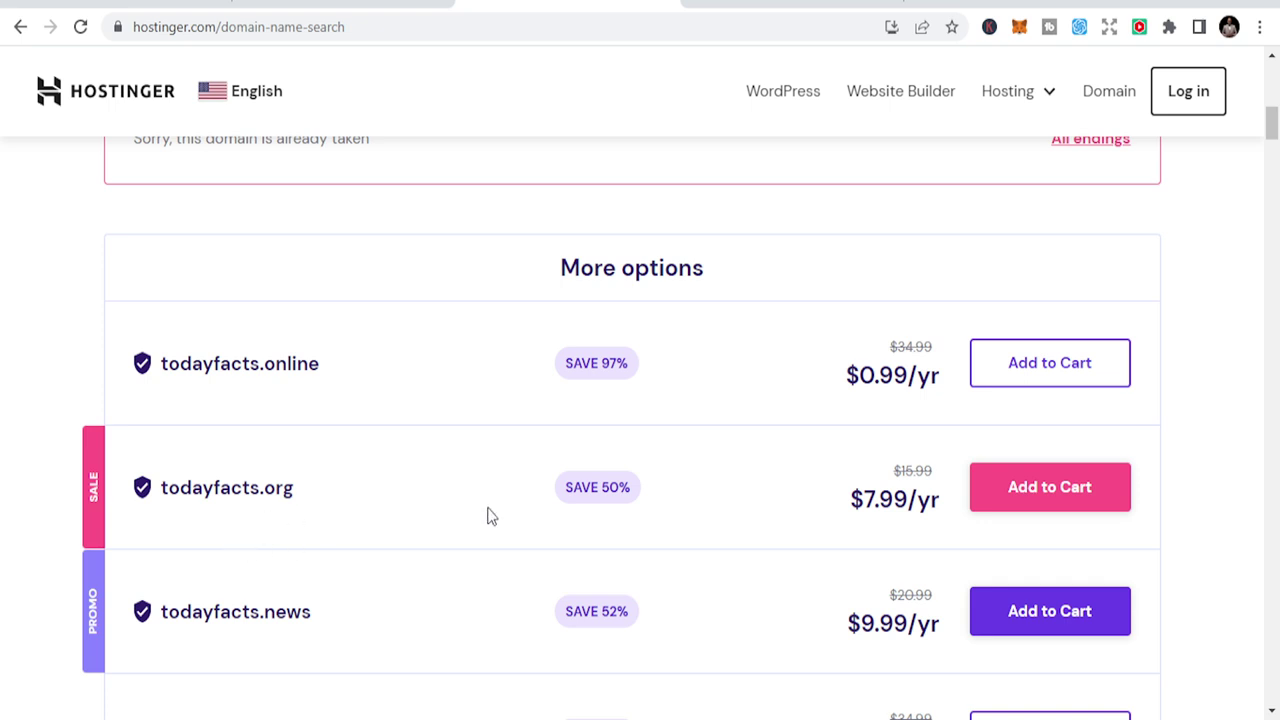
scroll(486, 520, "down", 2)
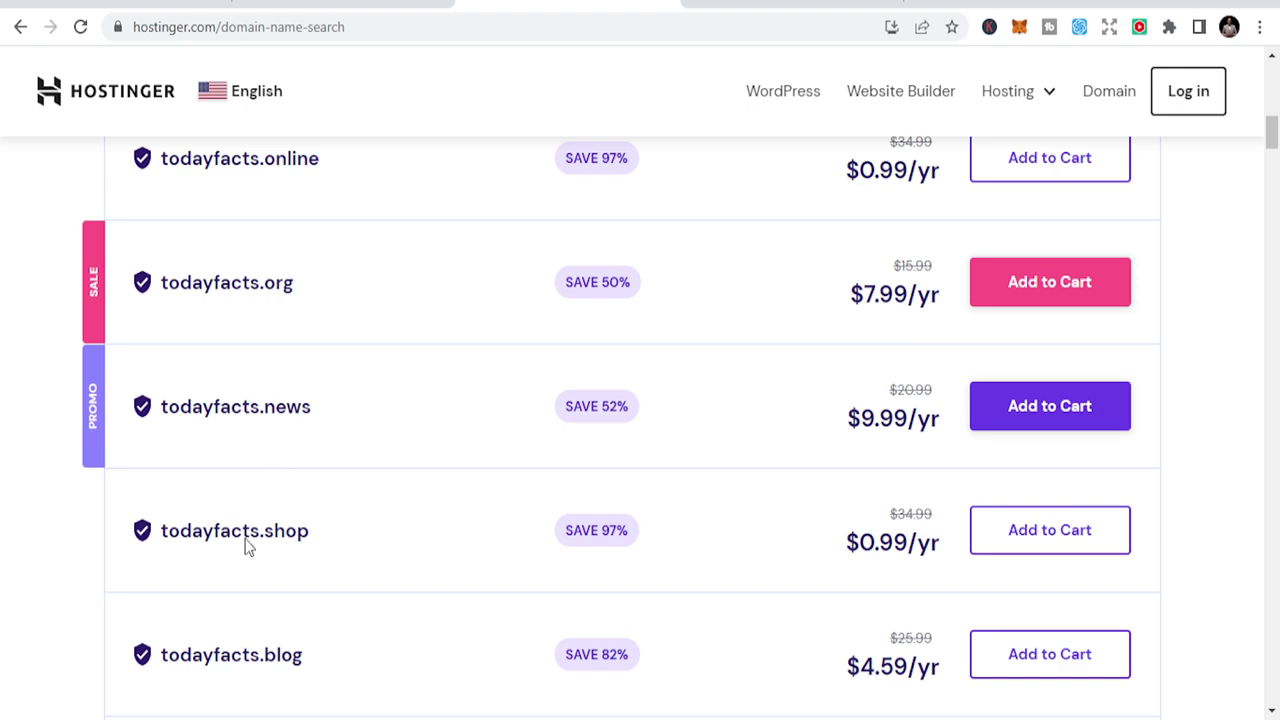
scroll(277, 537, "down", 3)
scroll(334, 523, "up", 3)
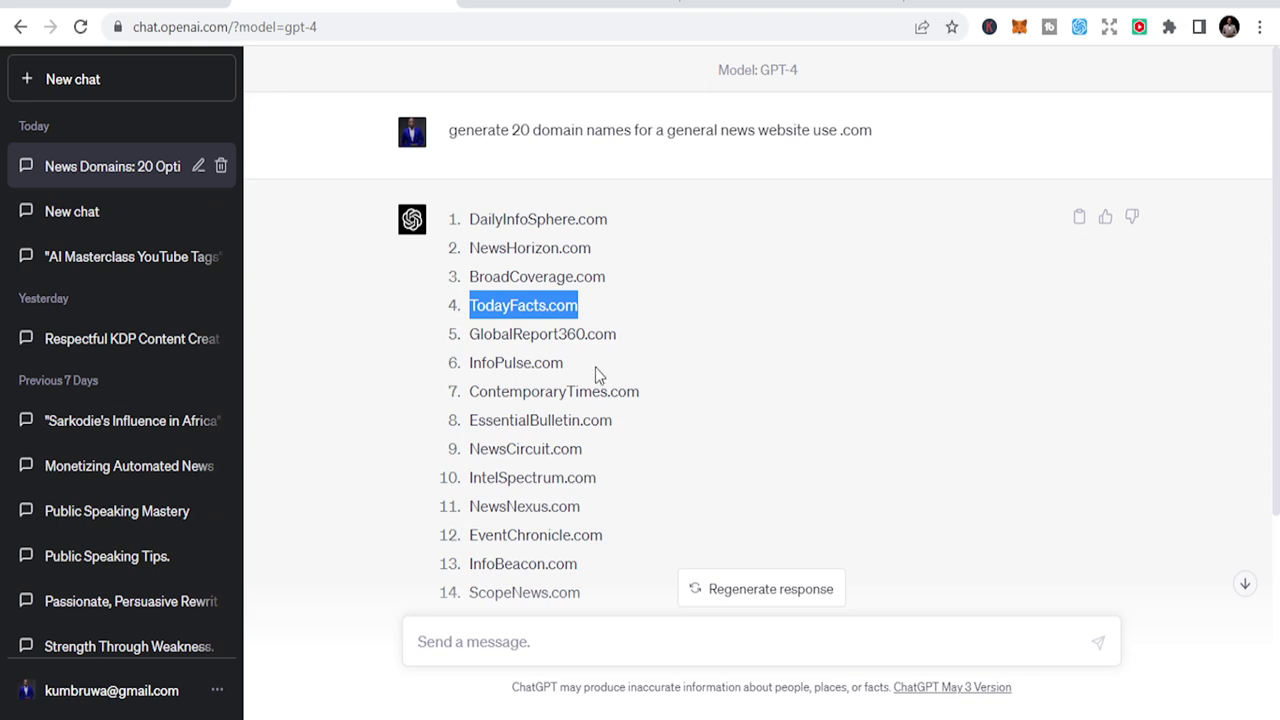
In ChatGPT's list of domain names, copy InfoPulse.com and look over the remaining suggestions
left_click_drag(565, 366, 471, 372)
key("ctrl+c")
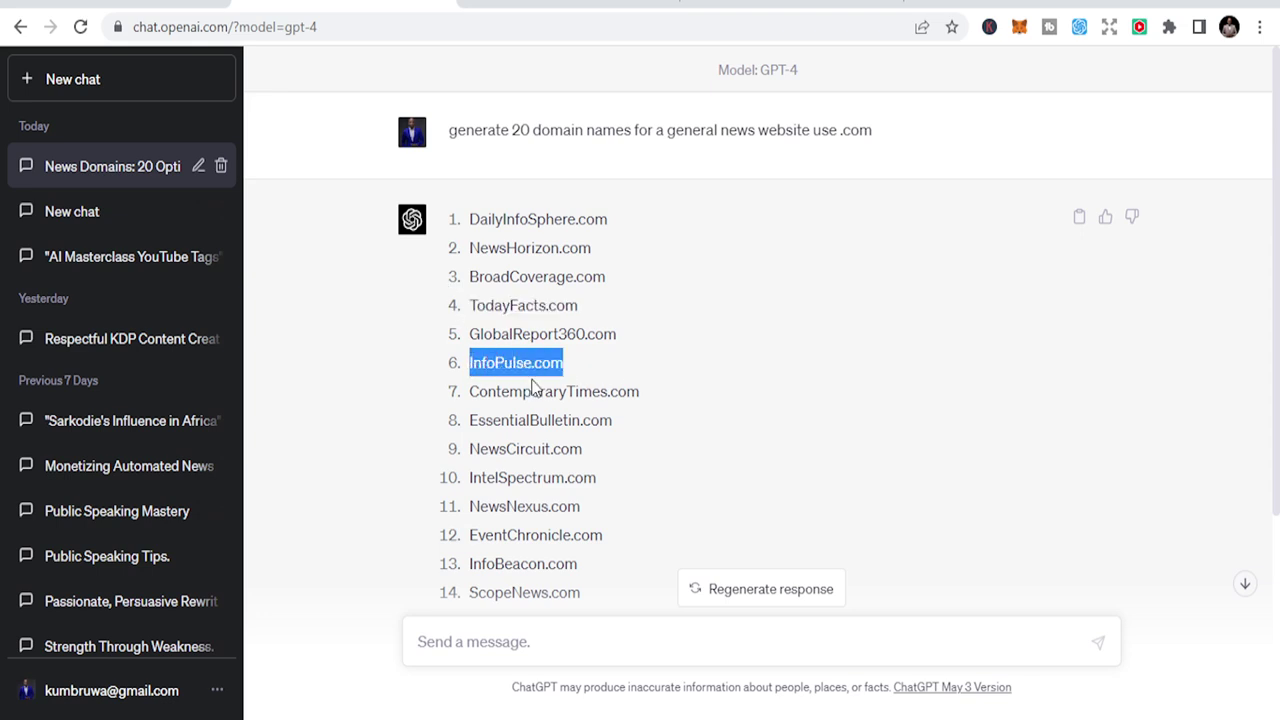
scroll(588, 368, "down", 2)
scroll(586, 368, "down", 2)
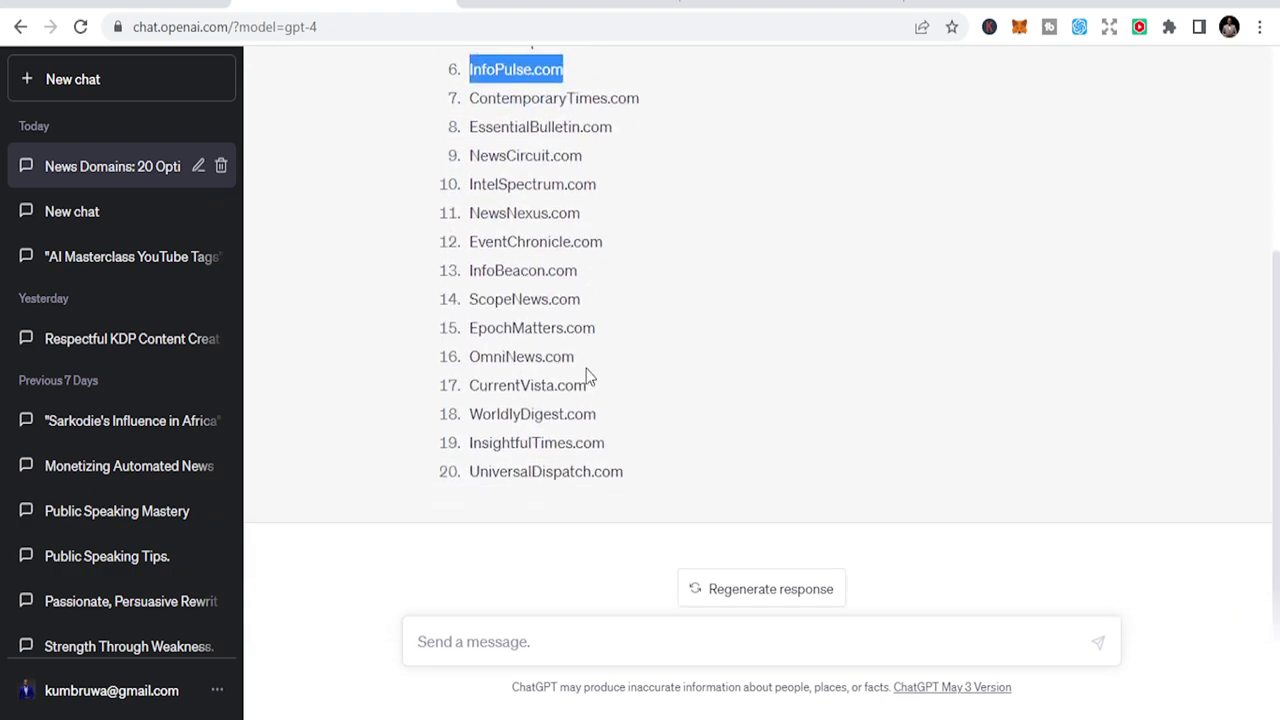
scroll(586, 368, "up", 2)
Switch to Hostinger and replace the searched domain with InfoPulse.com to check its availability
key("ctrl+Tab")
scroll(751, 231, "up", 10)
triple_click(661, 383)
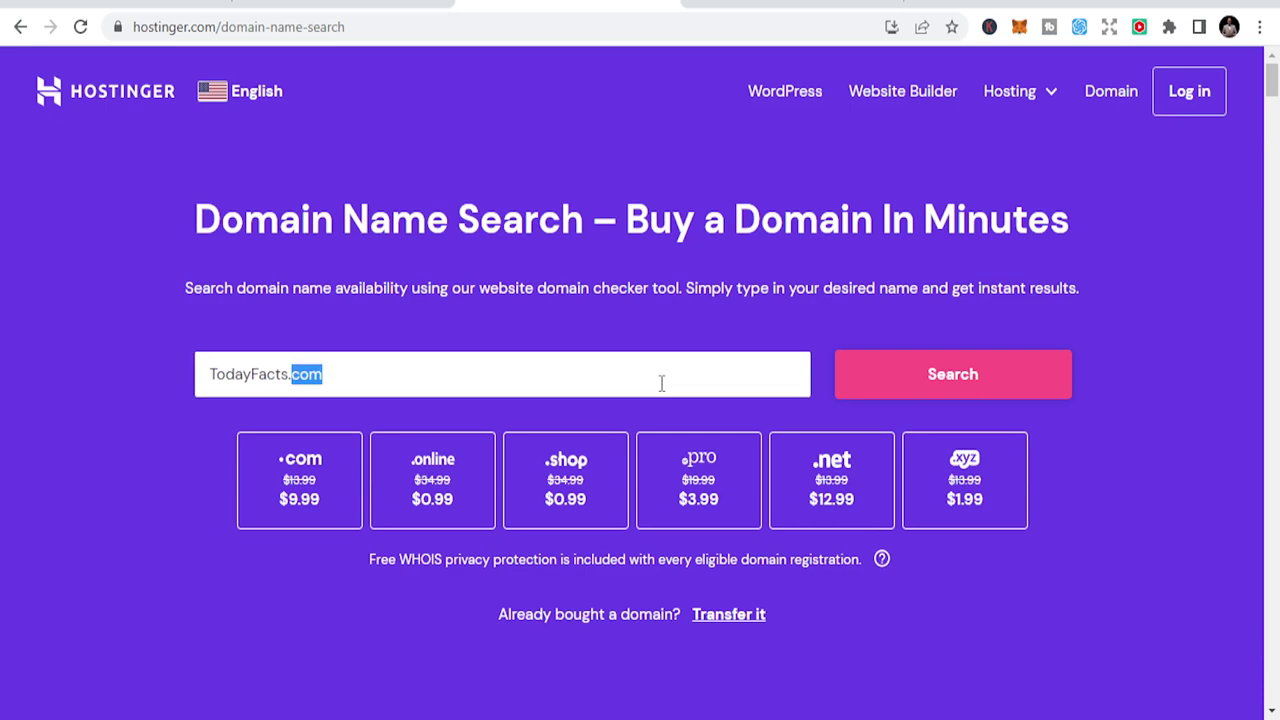
key("ctrl+v")
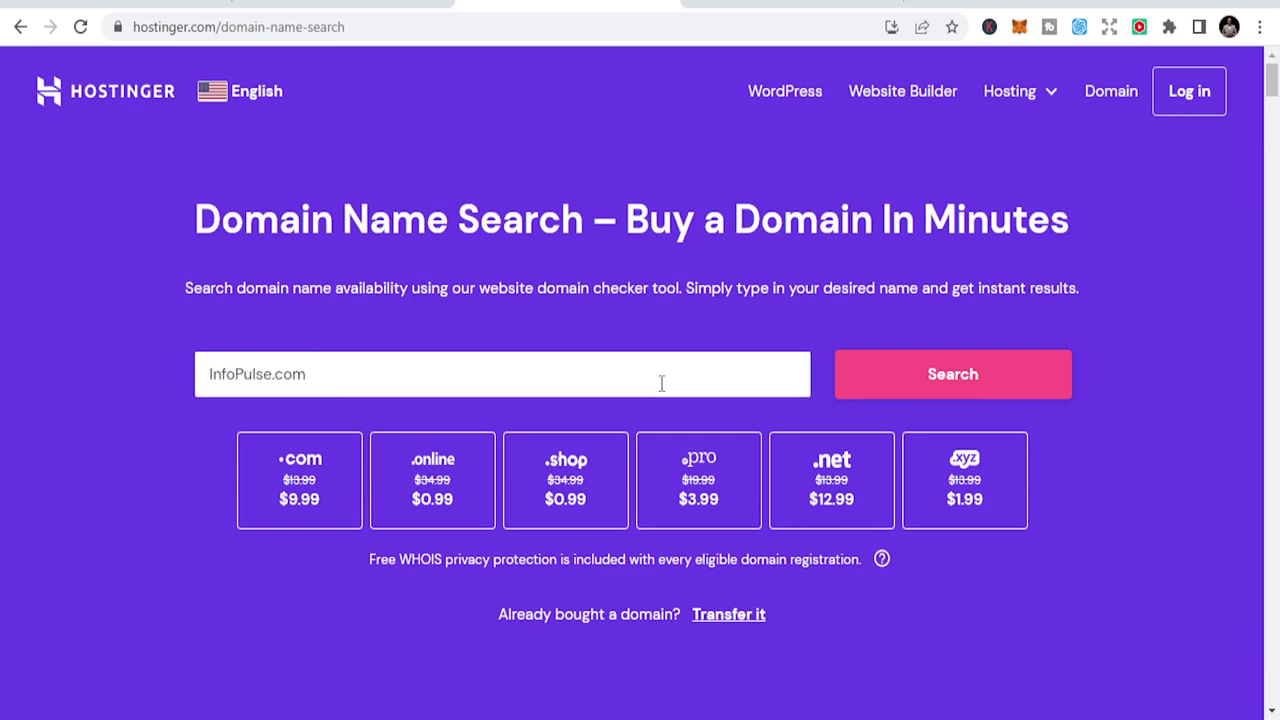
left_click(934, 372)
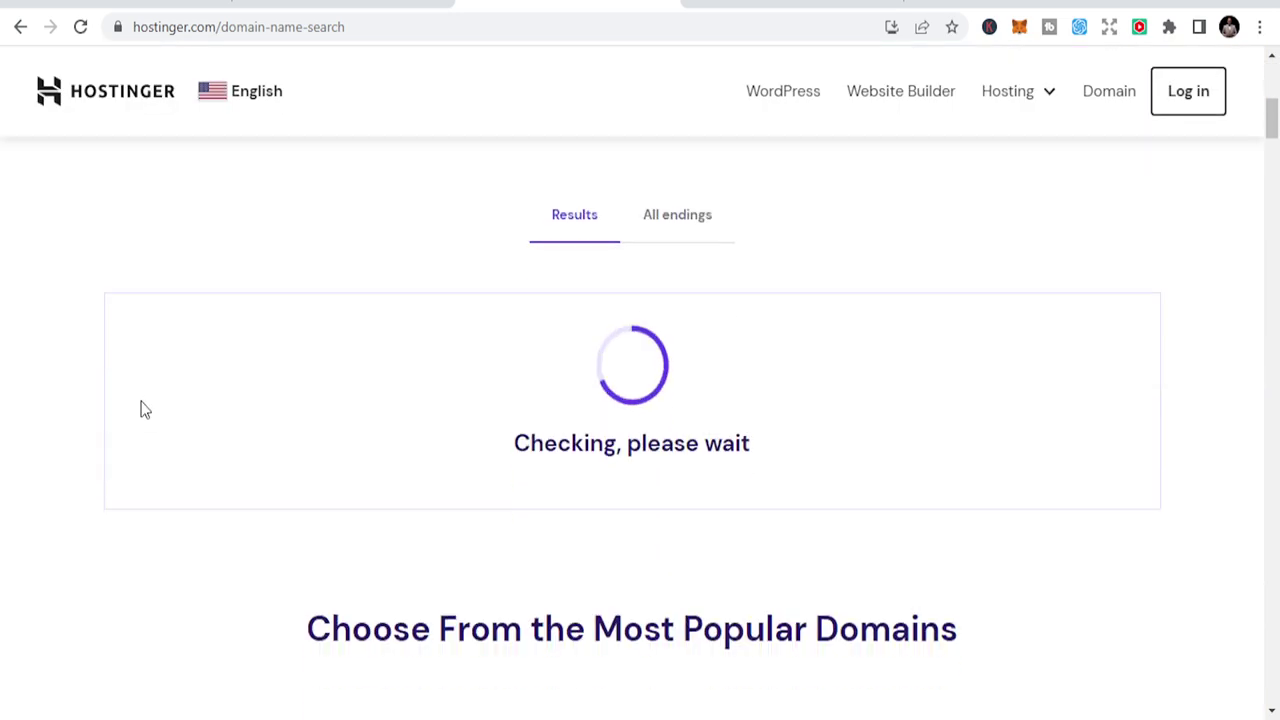
Return to ChatGPT and copy the full name OmniNews.com from the generated list
left_click(340, 4)
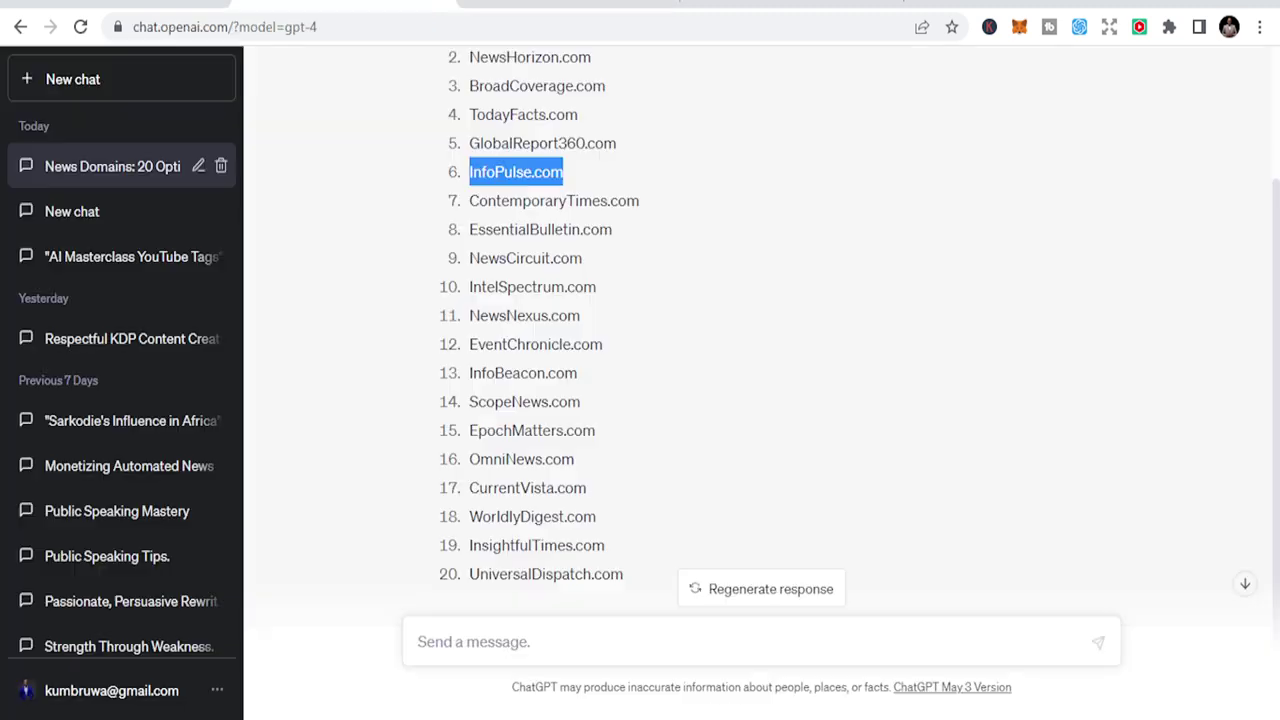
scroll(572, 423, "down", 1)
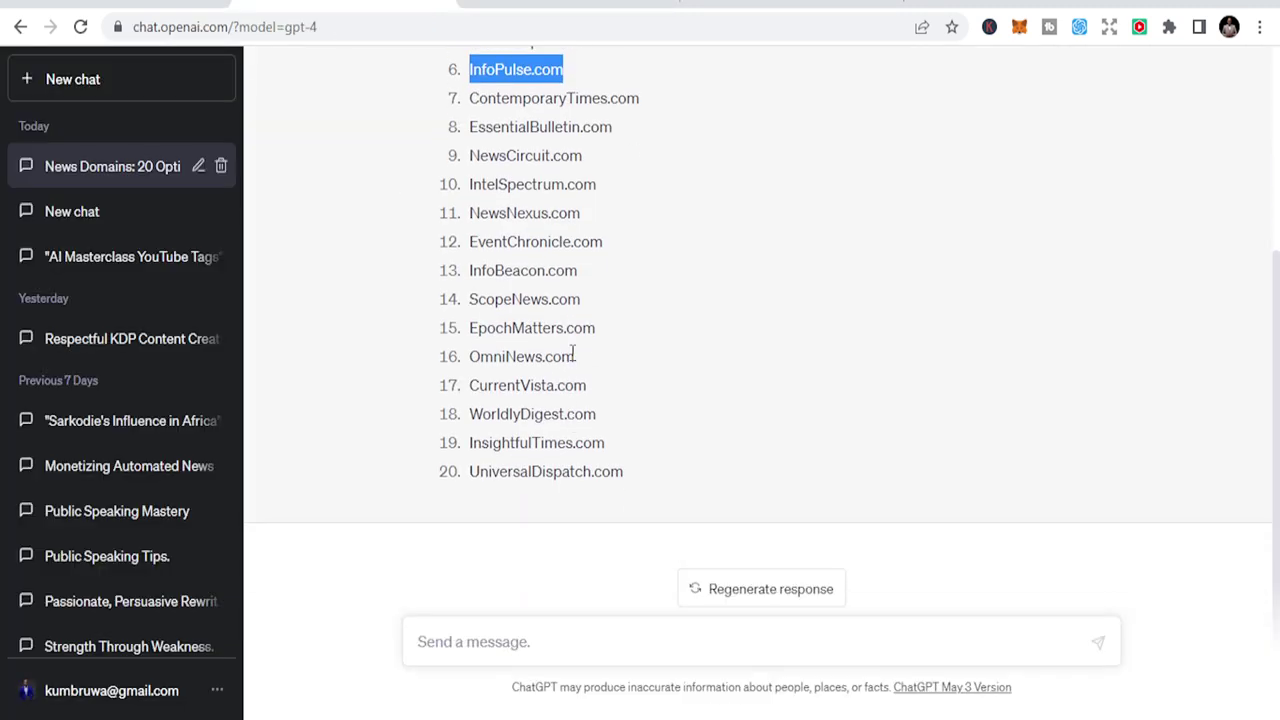
left_click_drag(576, 357, 481, 357)
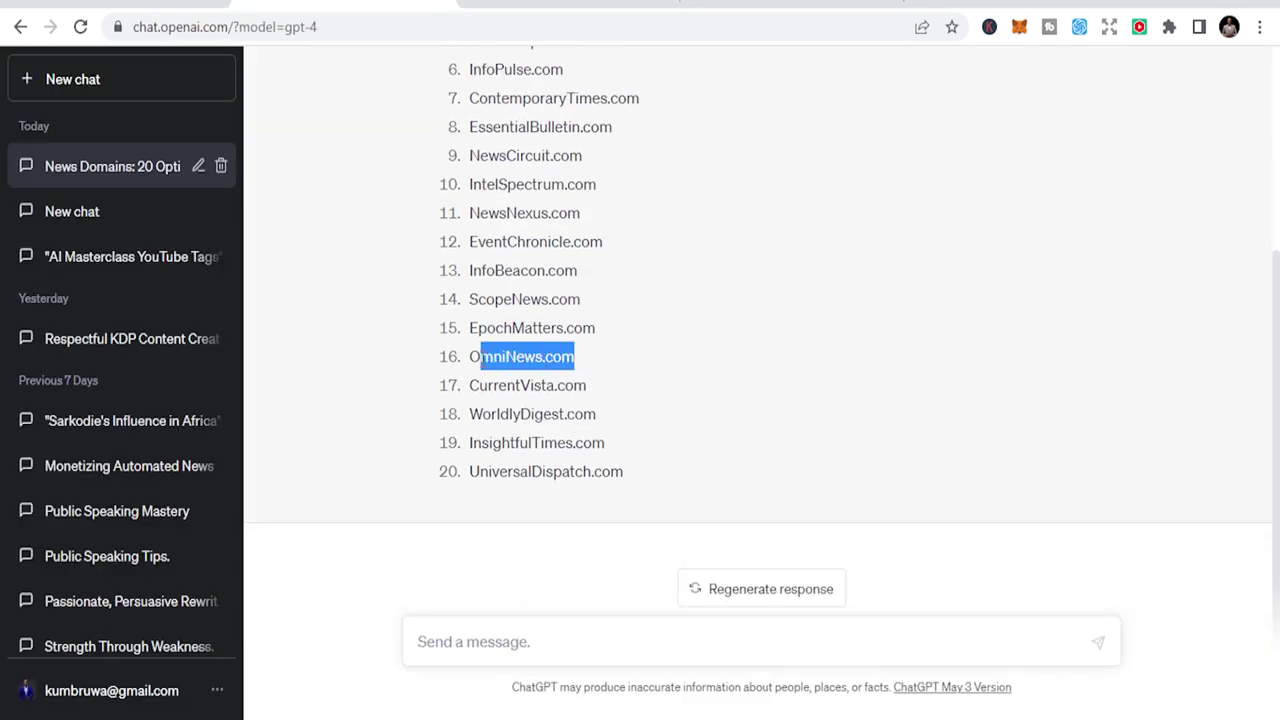
left_click(474, 357)
double_click(490, 358)
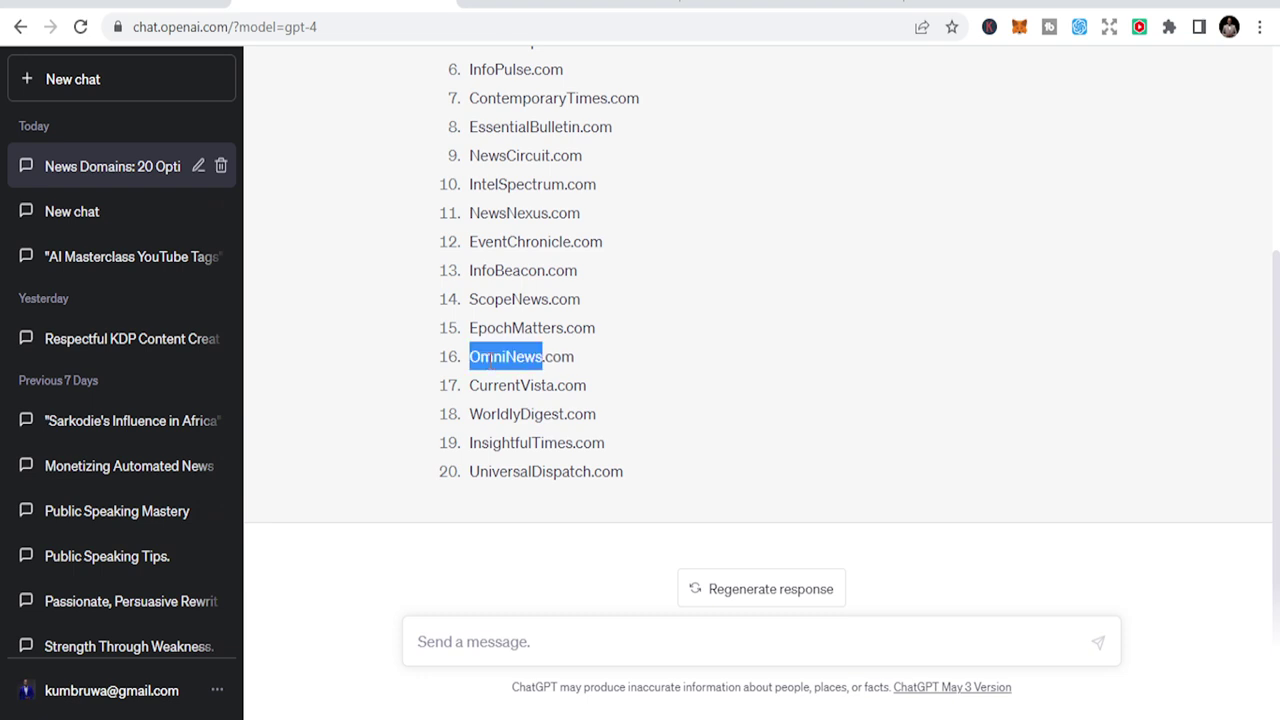
left_click_drag(468, 357, 599, 367)
key("ctrl+c")
Switch to Hostinger and replace the searched domain with OmniNews.com to check its availability
key("ctrl+Tab")
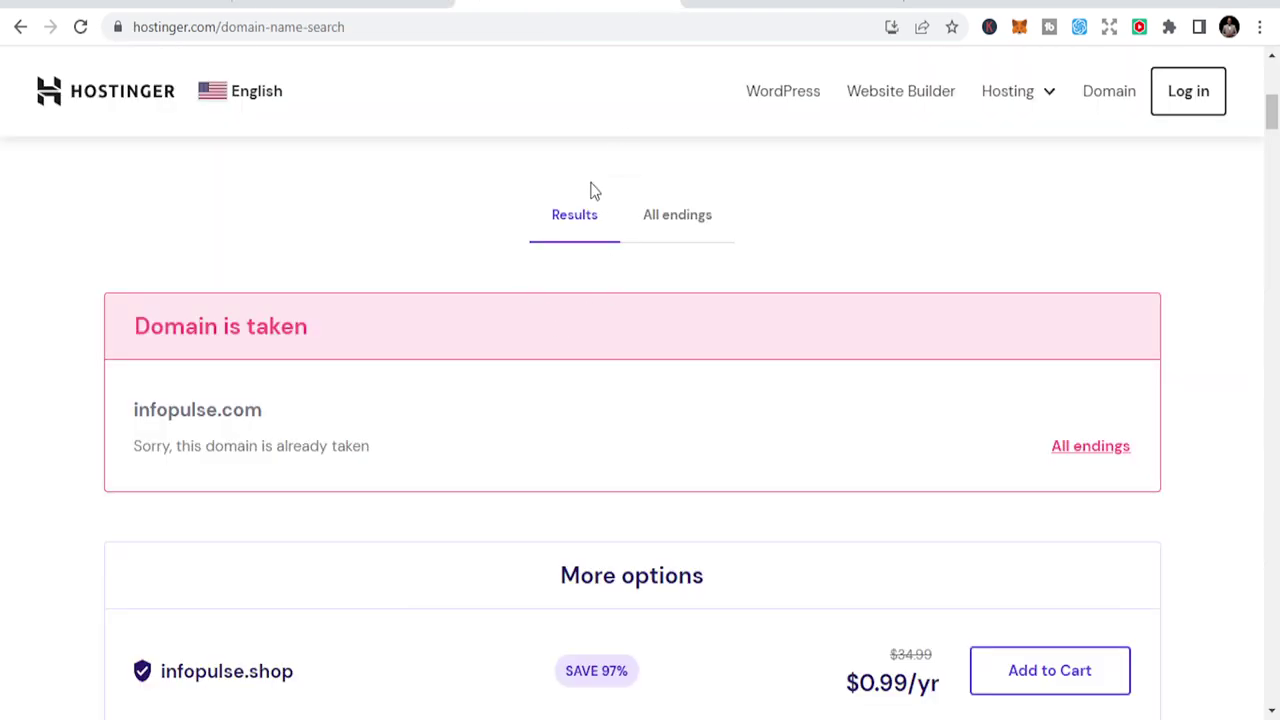
scroll(606, 294, "up", 5)
triple_click(593, 297)
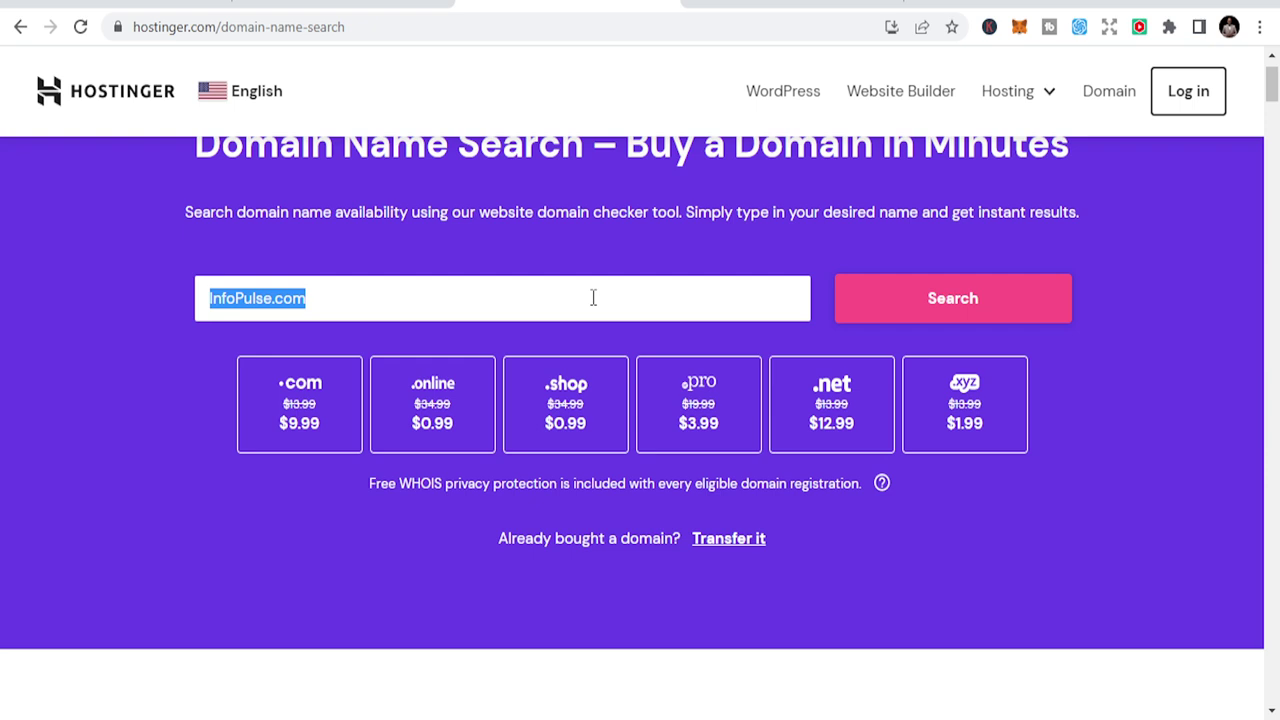
key("ctrl+v")
left_click(889, 297)
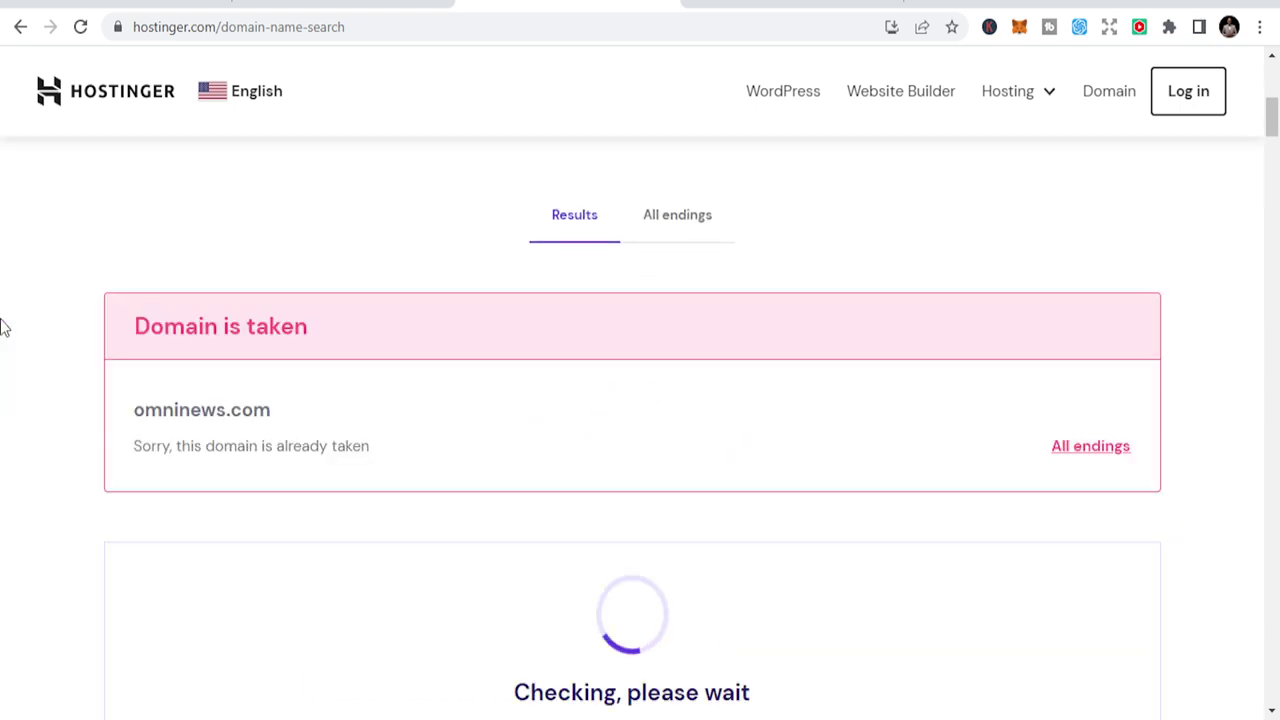
Return to ChatGPT and send the follow-up prompt "all are taken. generate unique ones and make them short"
key("ctrl+shift+Tab")
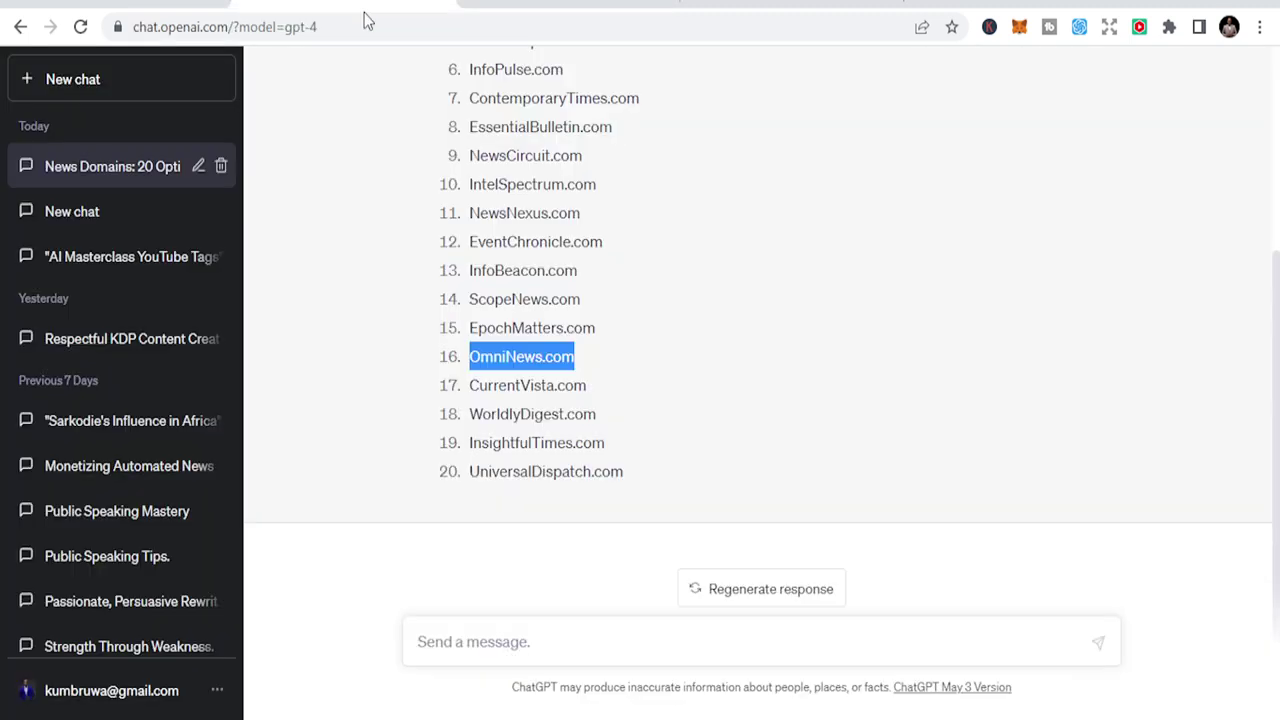
scroll(531, 404, "up", 1)
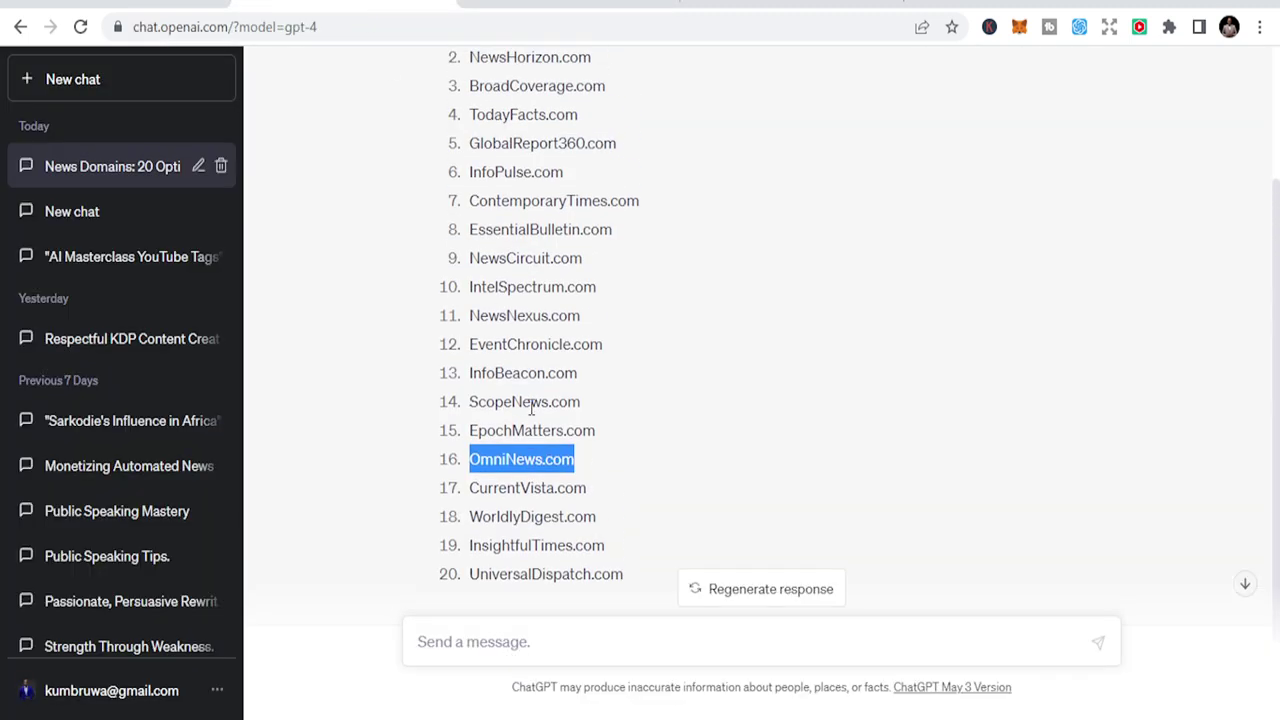
scroll(511, 372, "up", 1)
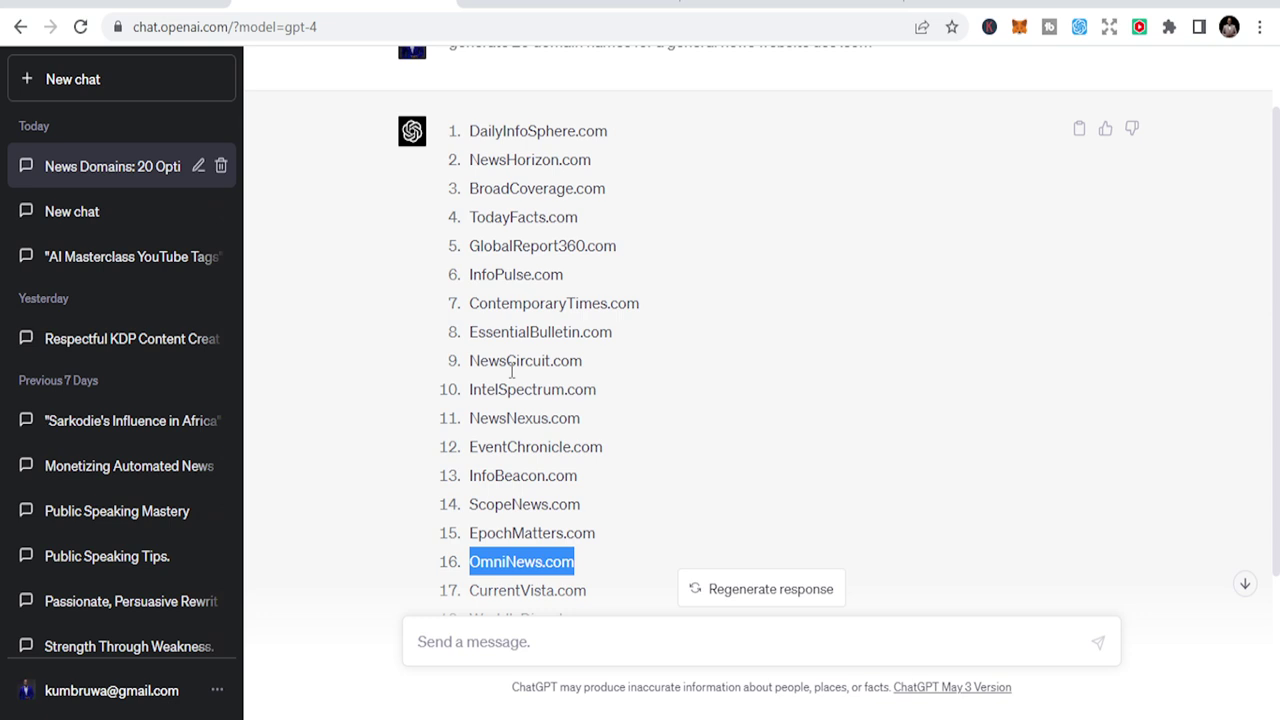
scroll(590, 375, "down", 2)
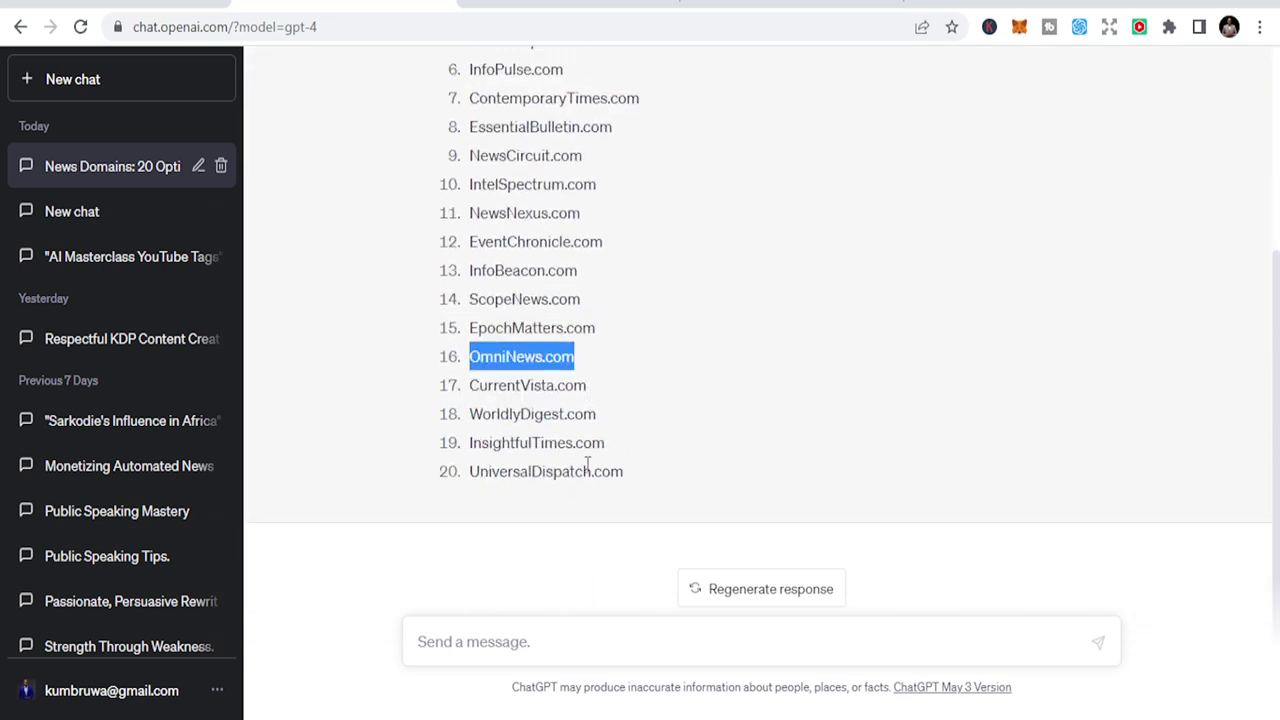
left_click(608, 642)
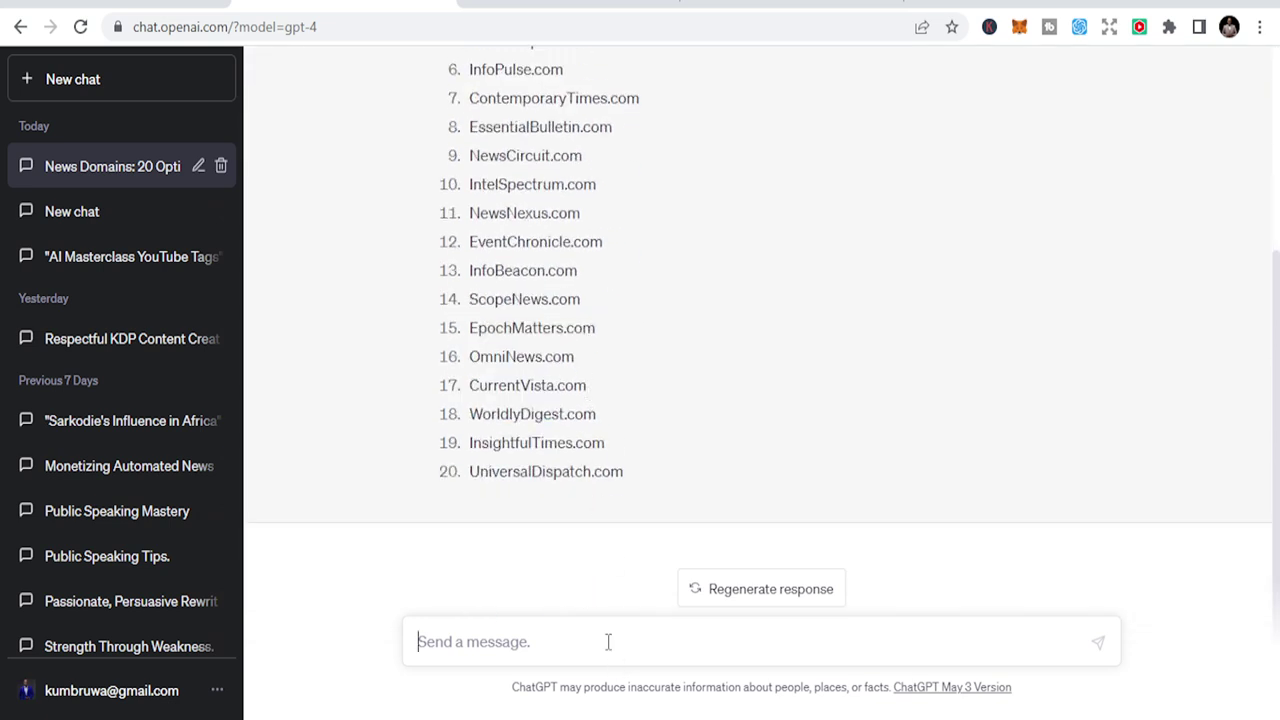
type("all are taken.")
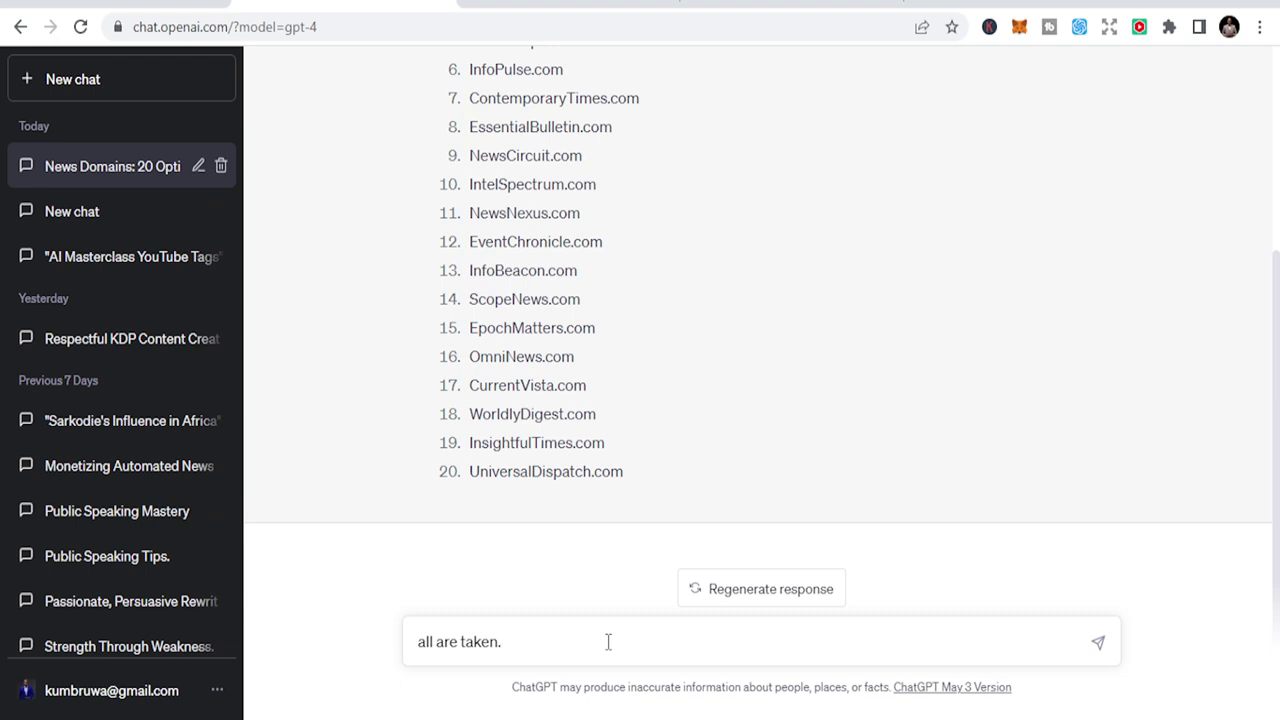
type("ene")
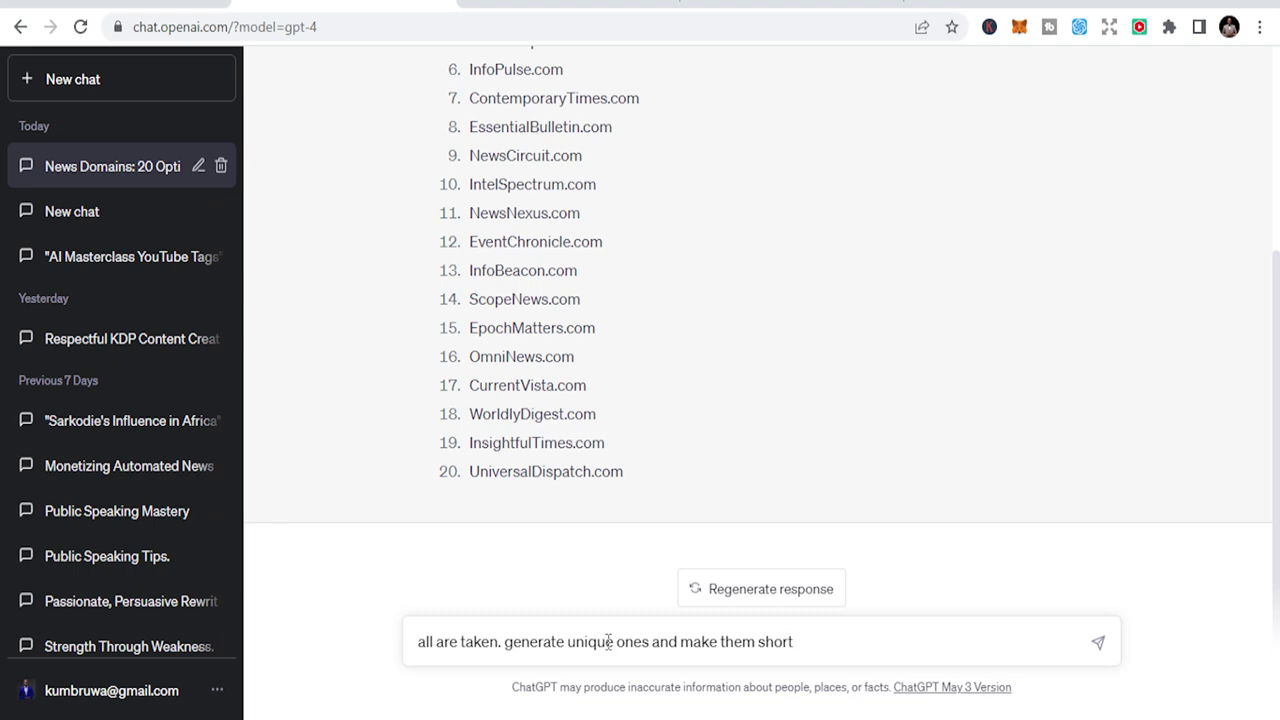
key("Return")
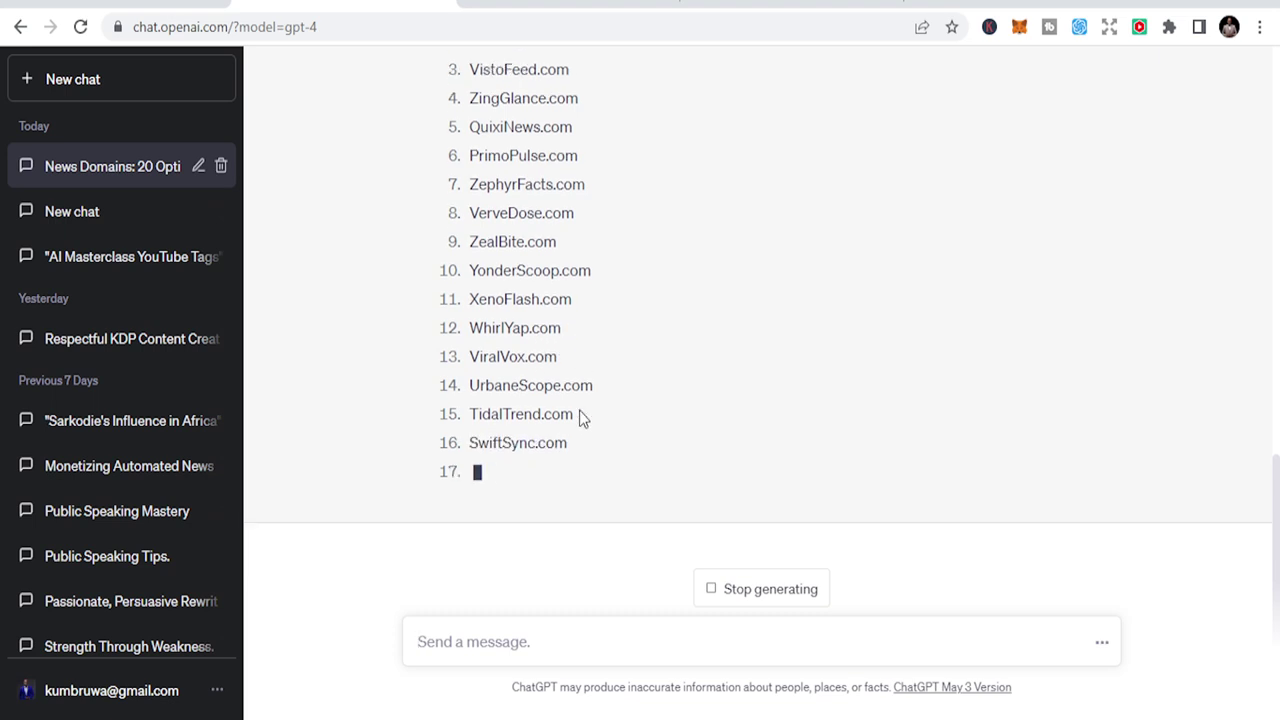
Copy InfoZyx.com from ChatGPT's new list and check its availability in Hostinger's domain search
scroll(578, 385, "up", 3)
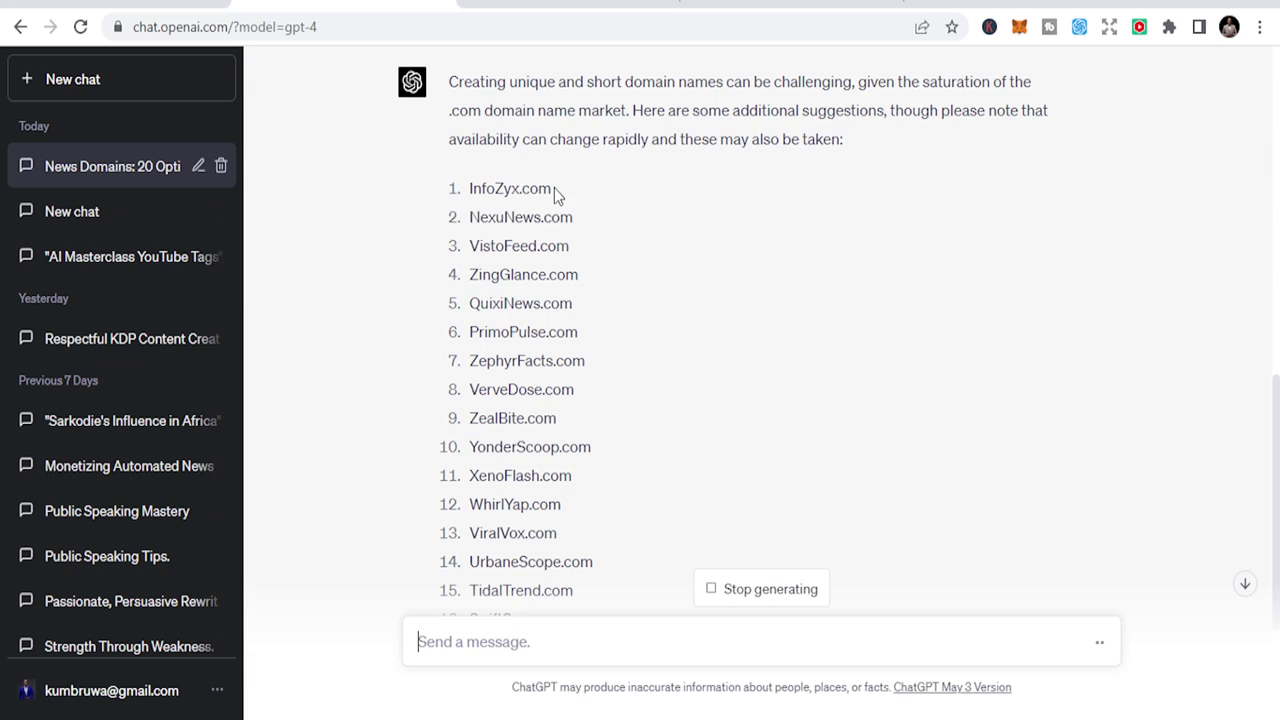
left_click_drag(552, 188, 472, 188)
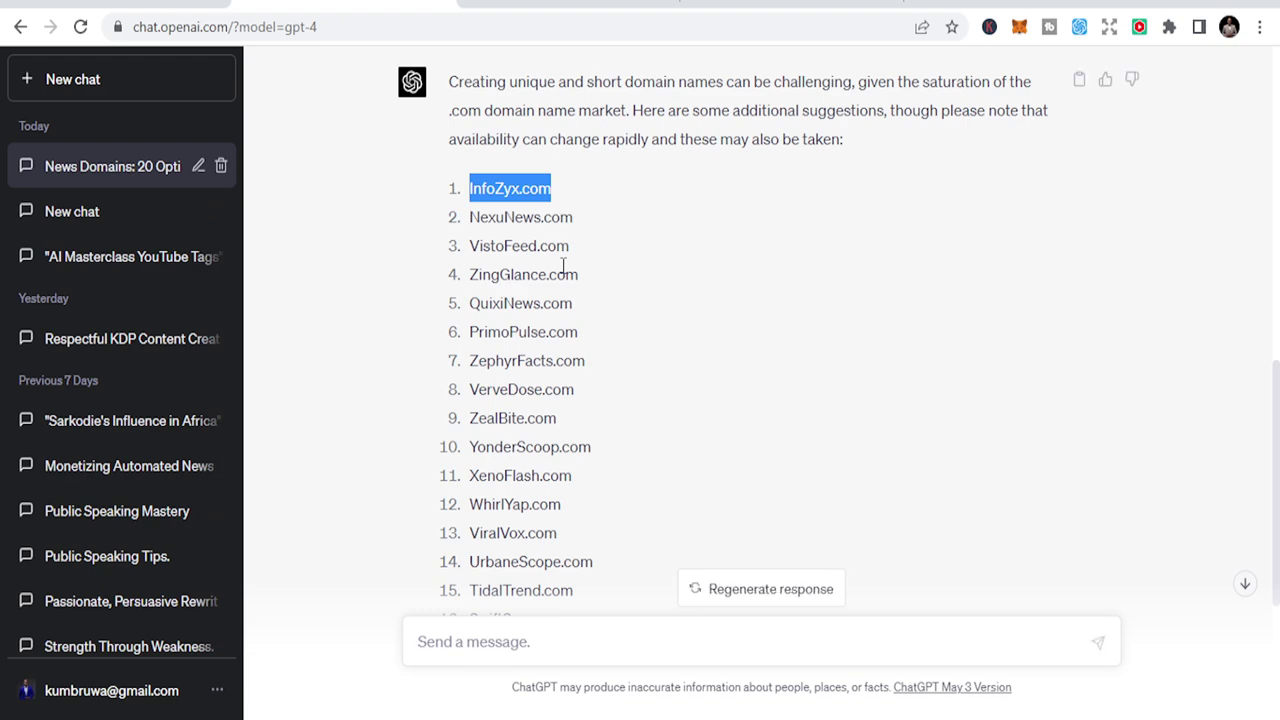
key("ctrl+Tab")
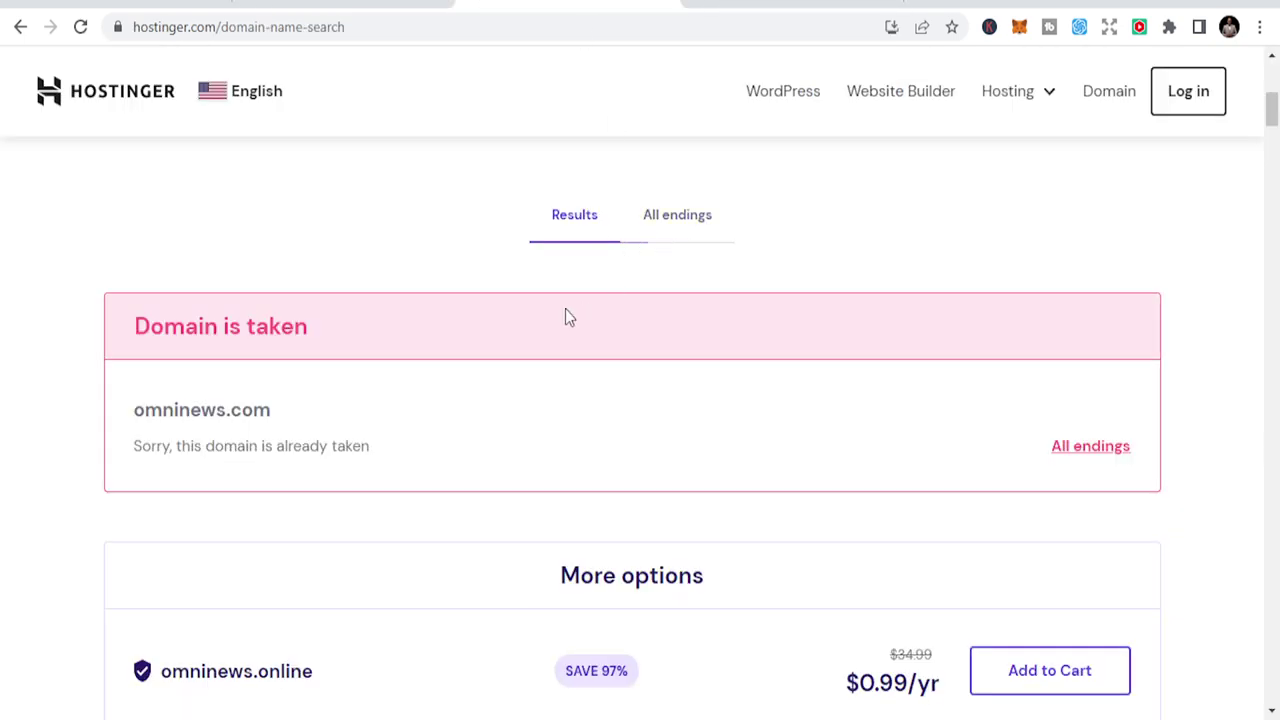
scroll(808, 175, "up", 5)
triple_click(678, 299)
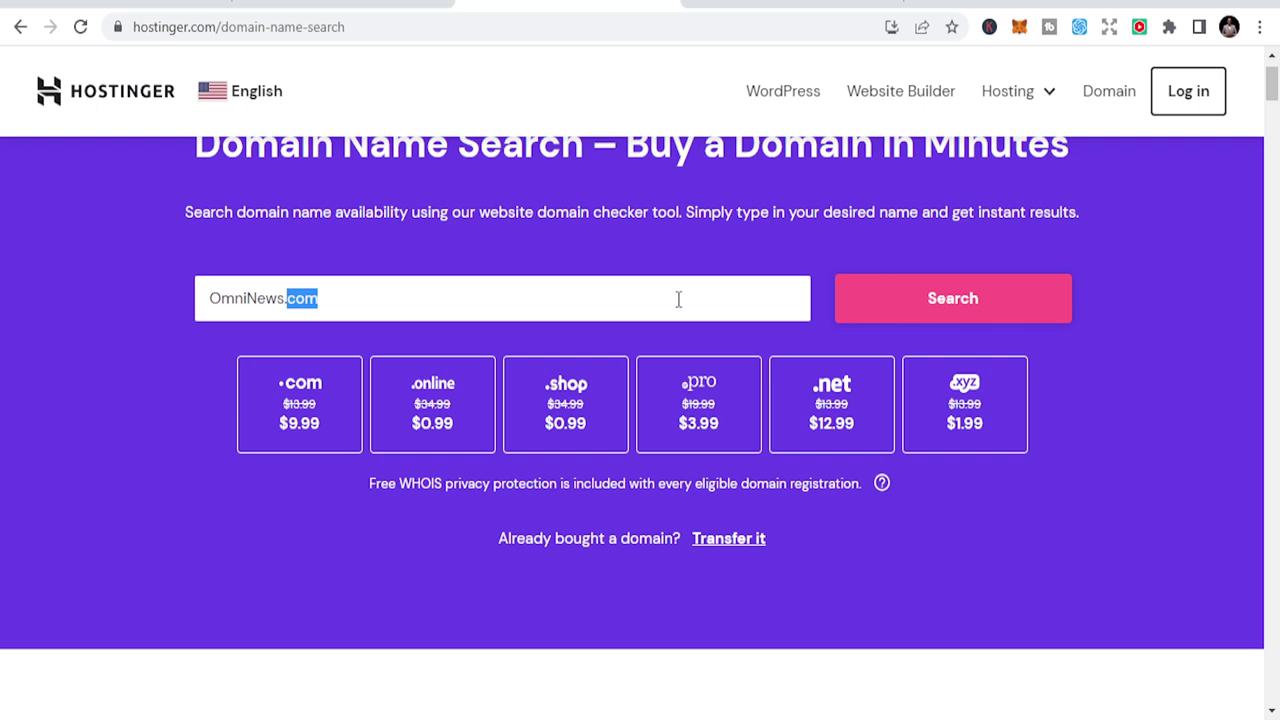
type("InfoZyx.com")
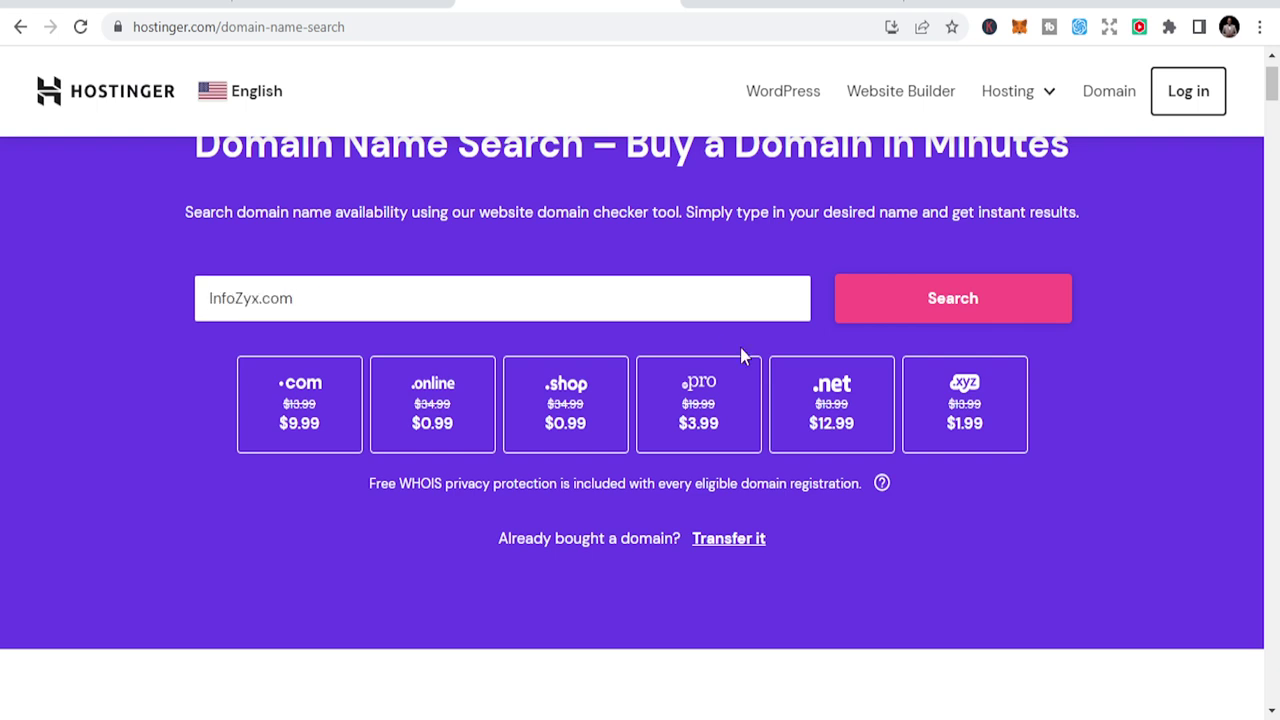
left_click(897, 316)
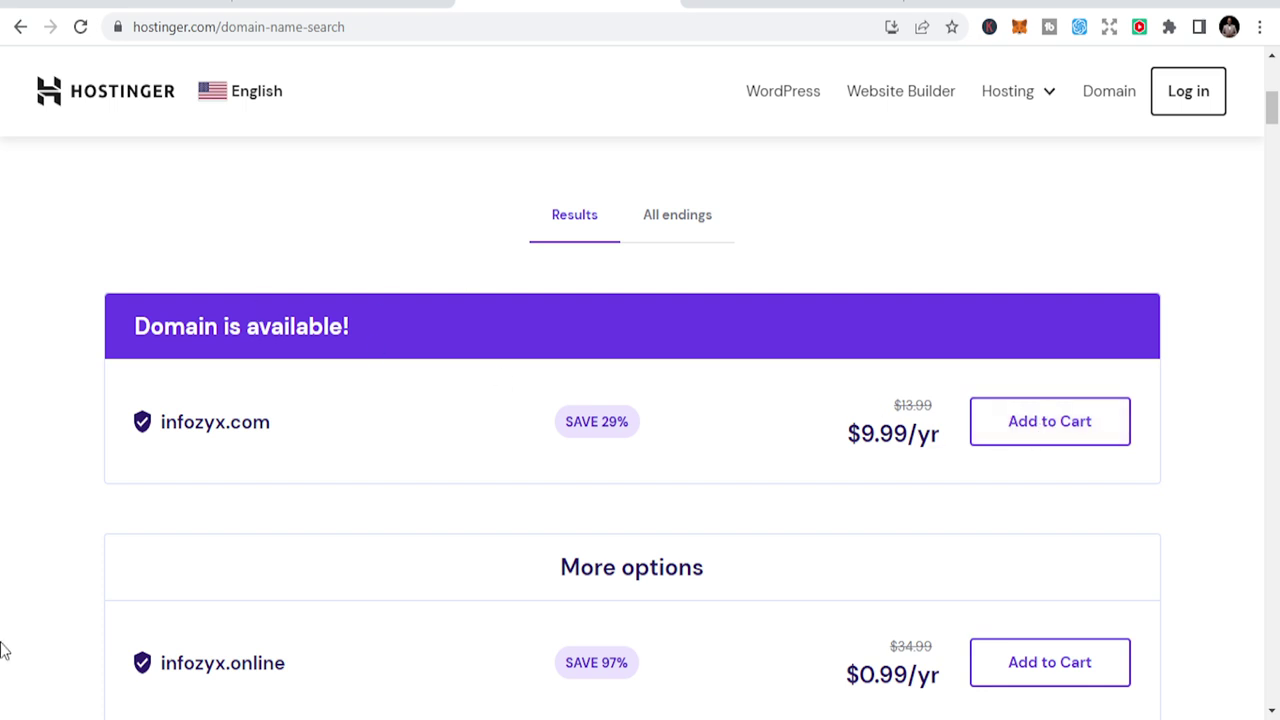
Copy NexuNews.com from ChatGPT's list and check its availability in Hostinger's domain search
left_click(380, 6)
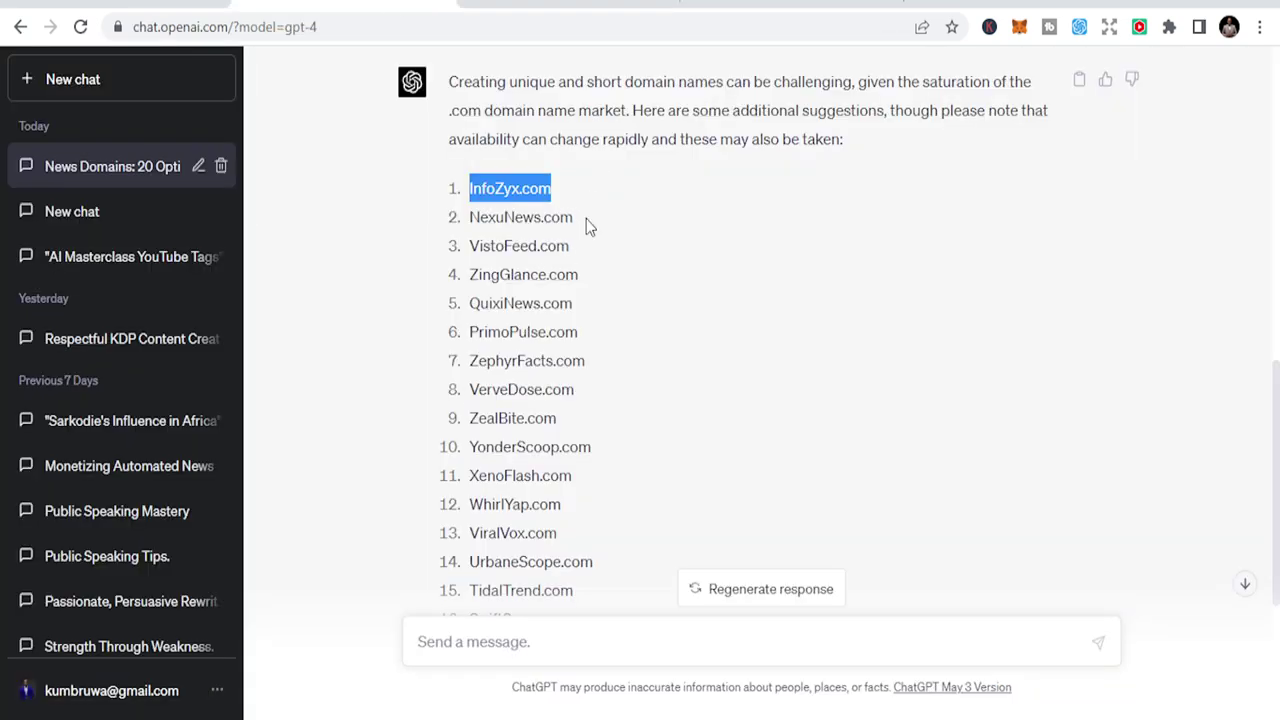
left_click_drag(575, 218, 470, 213)
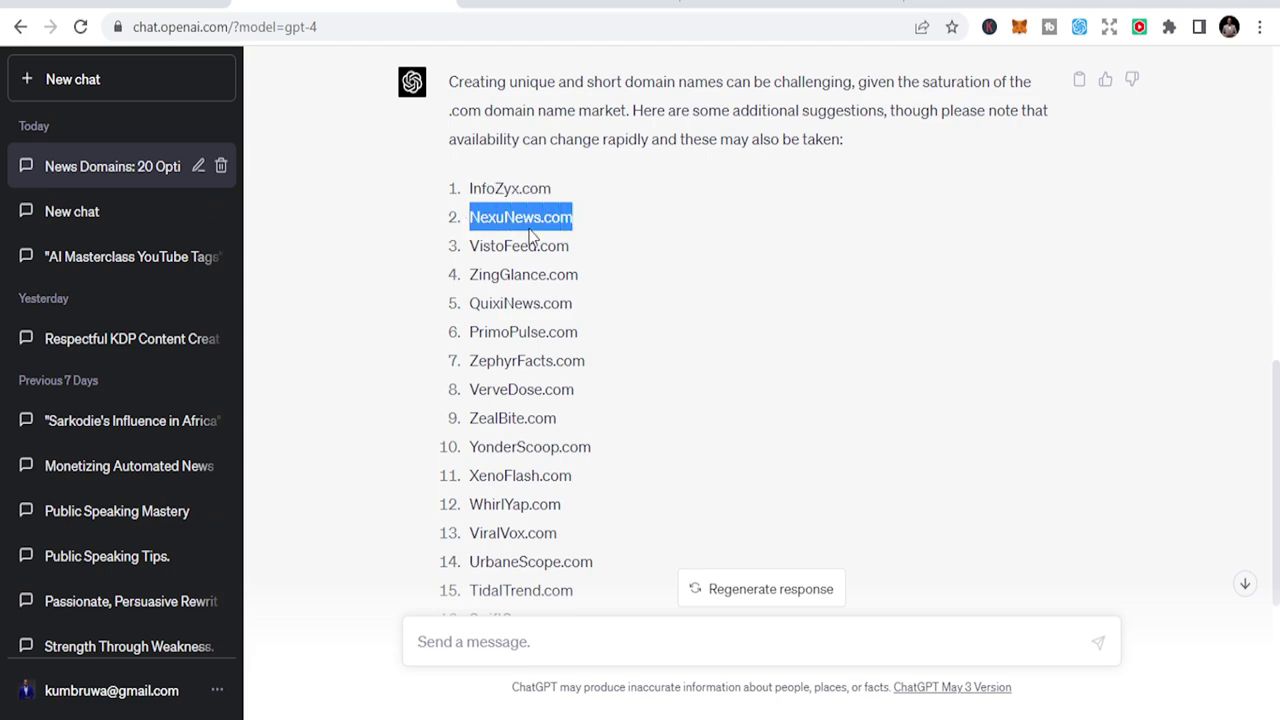
key("ctrl+shift+Tab")
scroll(694, 277, "up", 6)
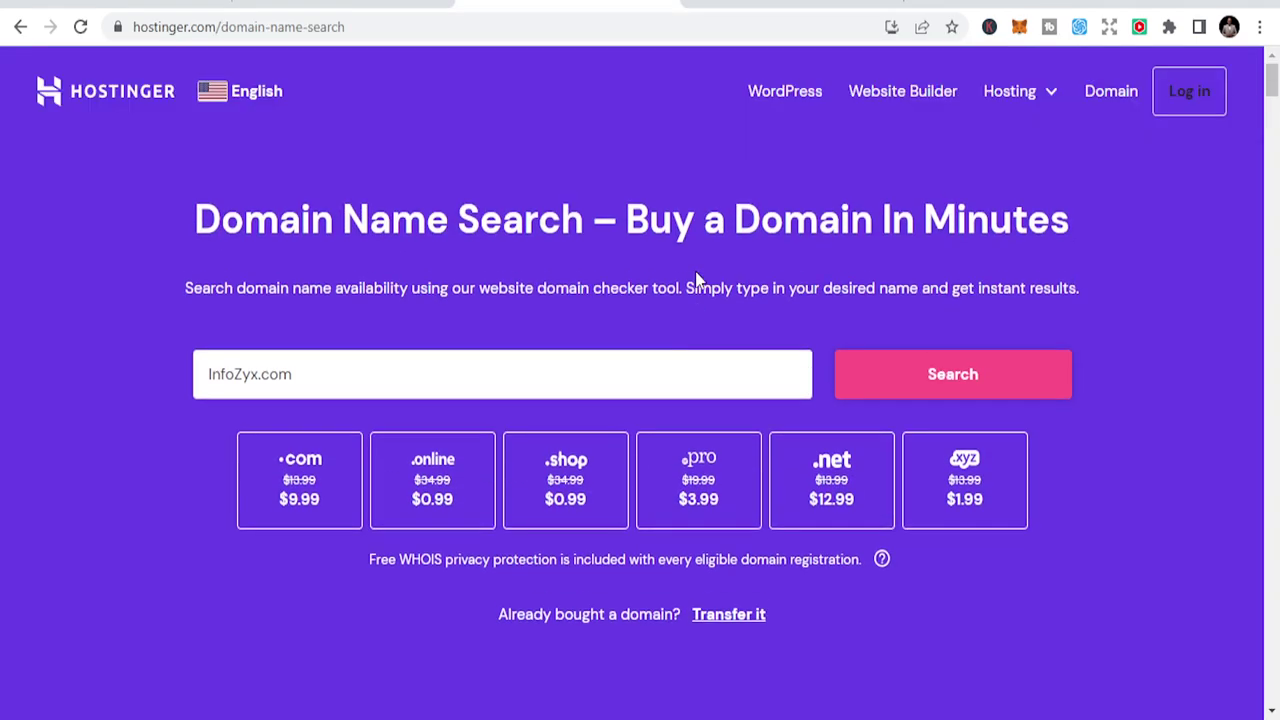
triple_click(613, 372)
type("NexuNews.com")
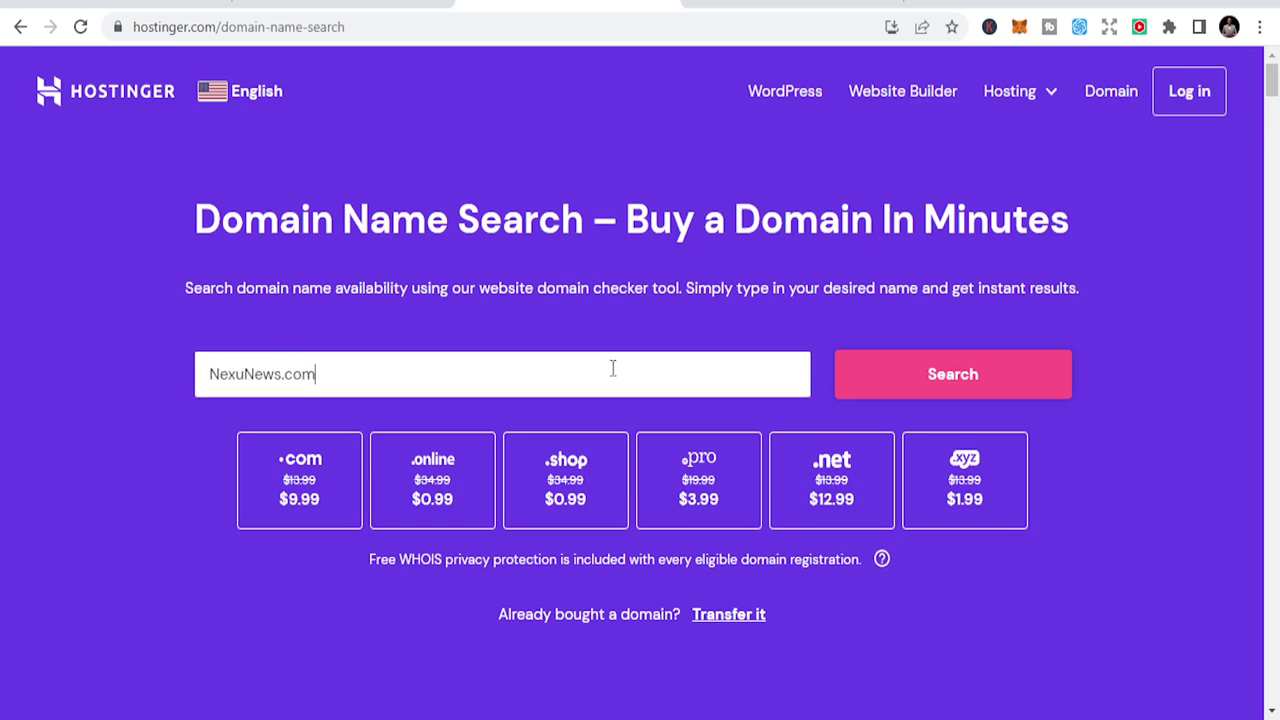
left_click(971, 378)
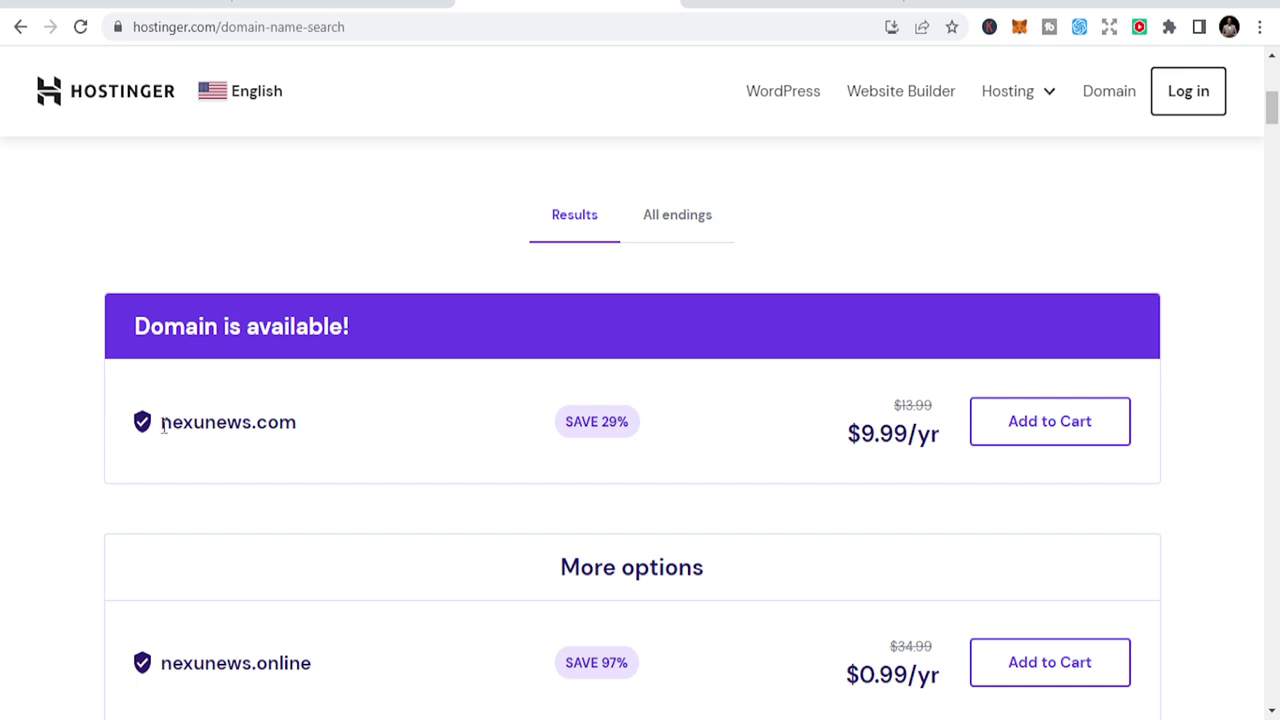
left_click_drag(163, 427, 311, 429)
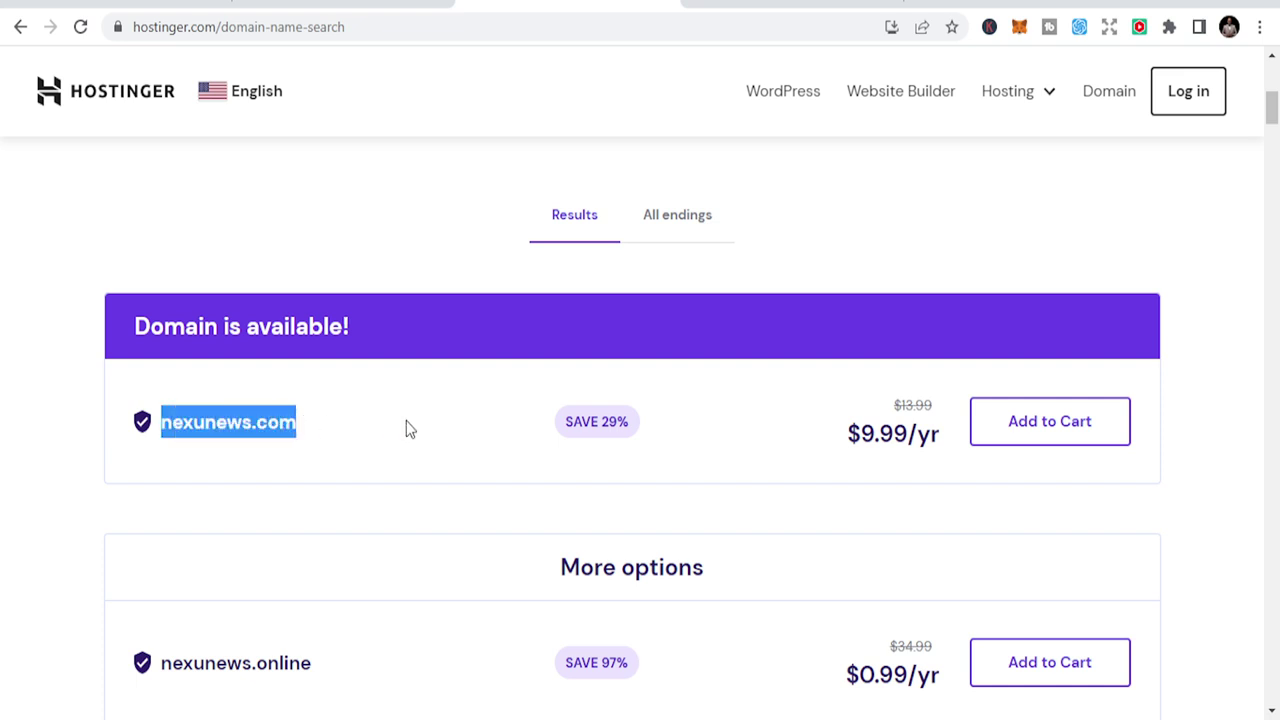
left_click(314, 434)
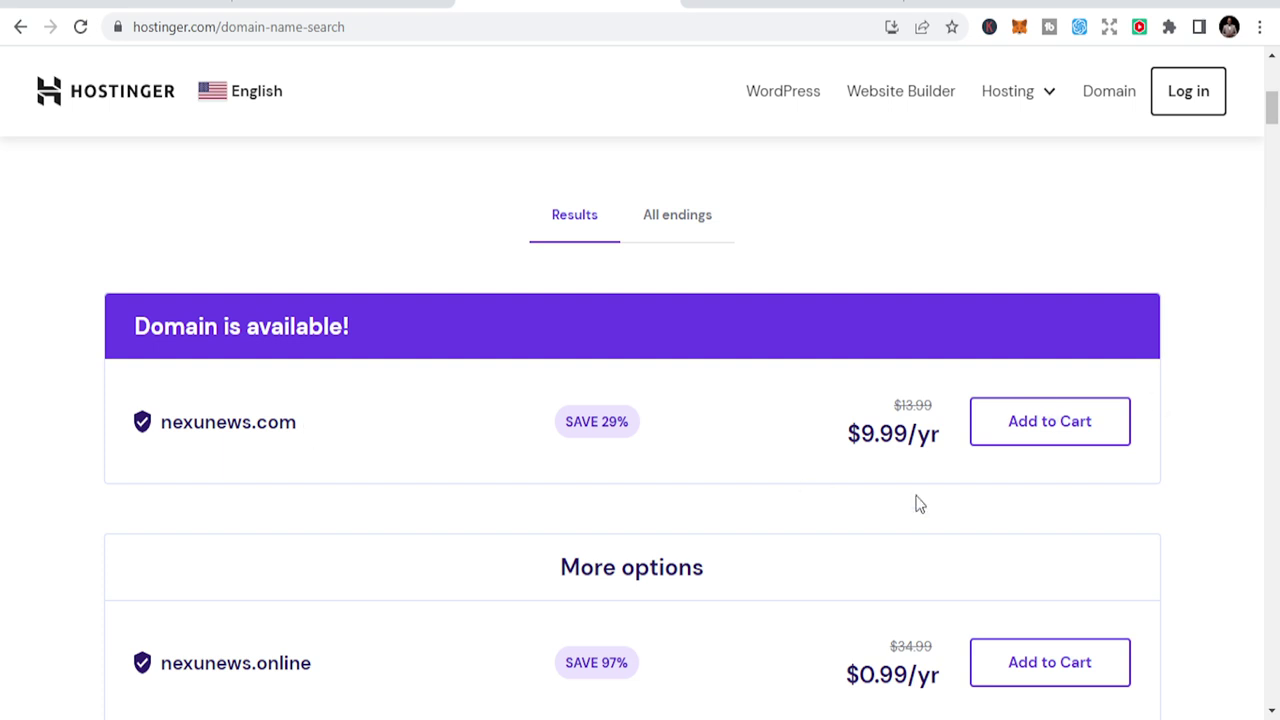
Return to ChatGPT, look over the remaining short domain names, and send the prompt "add more"
left_click(417, 12)
scroll(572, 437, "down", 3)
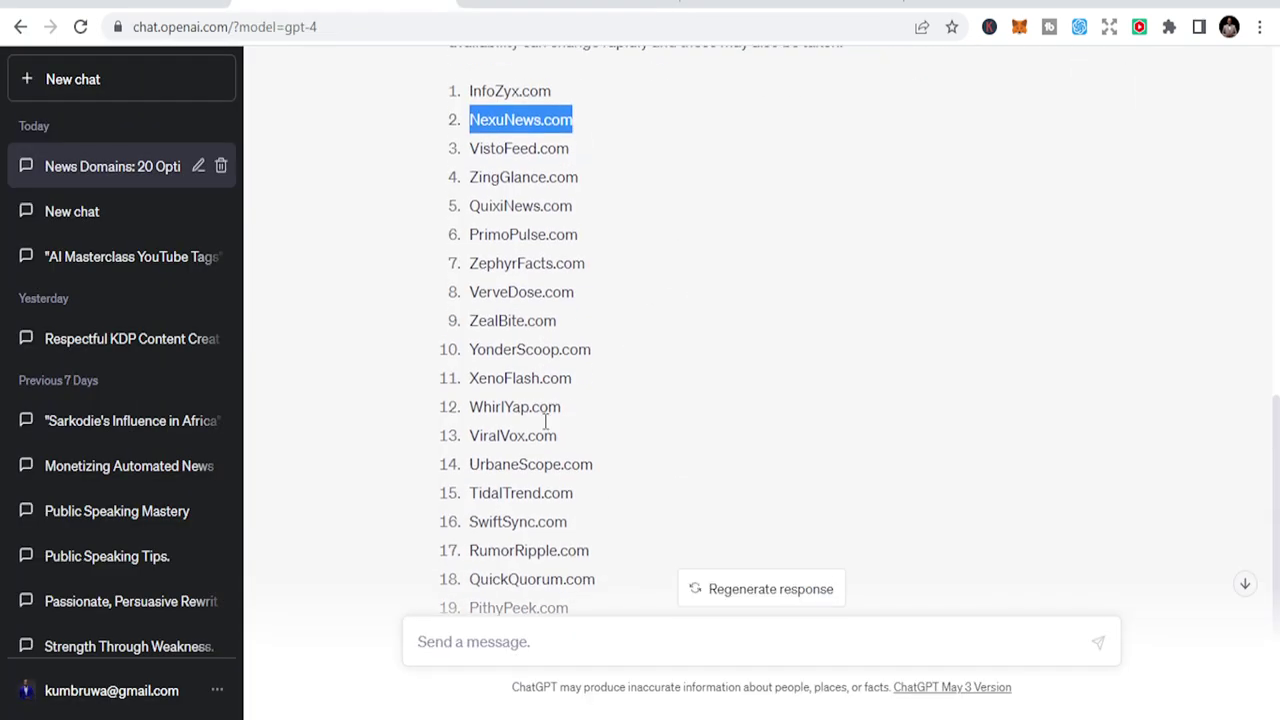
scroll(545, 422, "down", 2)
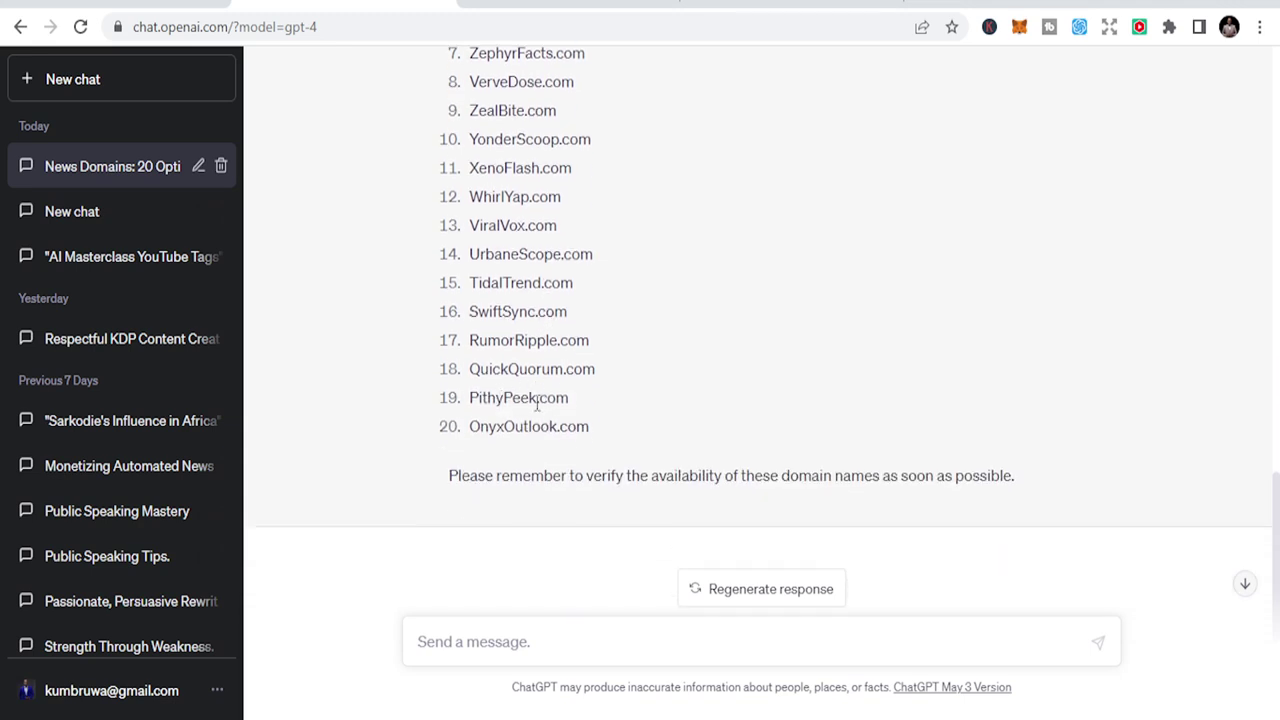
scroll(571, 400, "up", 2)
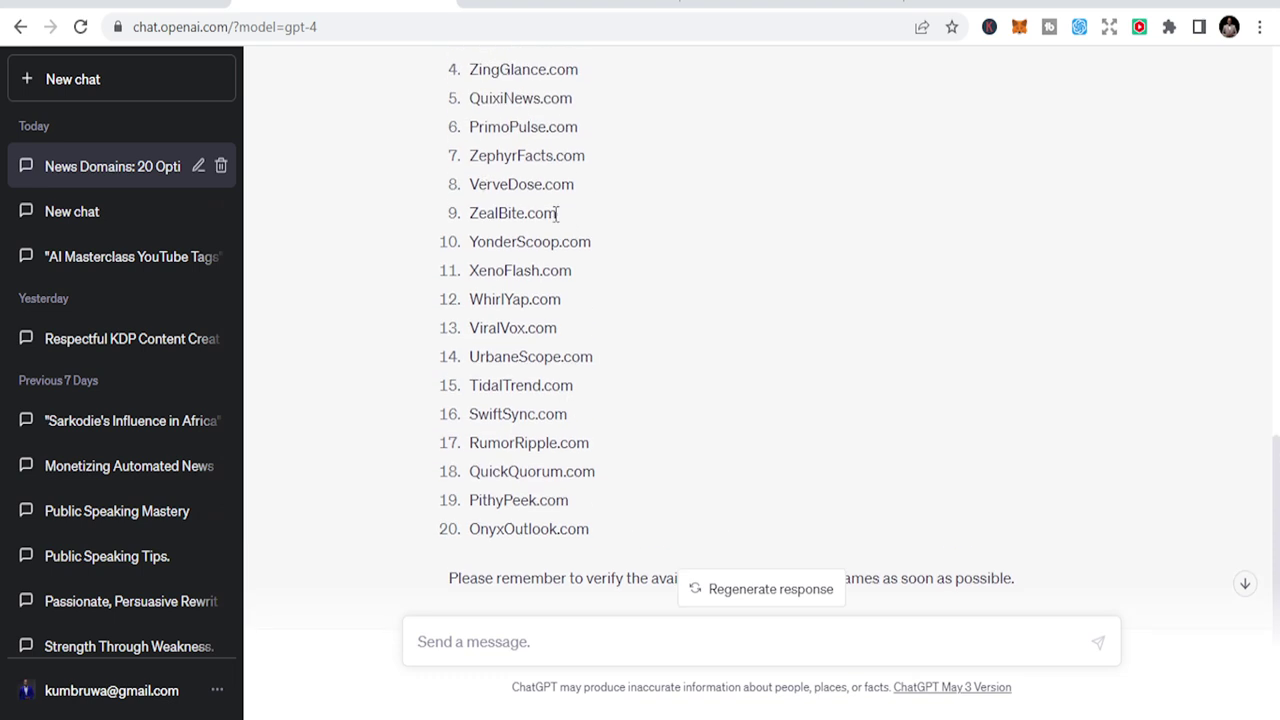
scroll(556, 213, "up", 2)
scroll(560, 235, "down", 4)
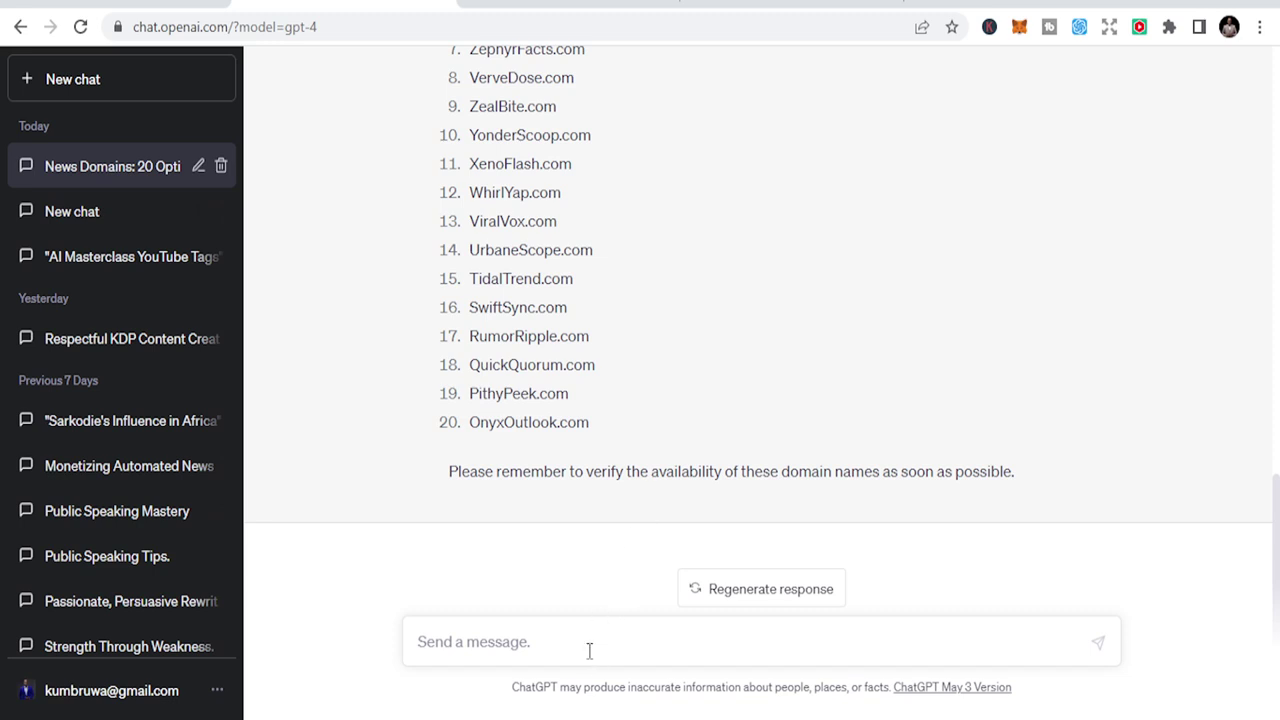
type("add more")
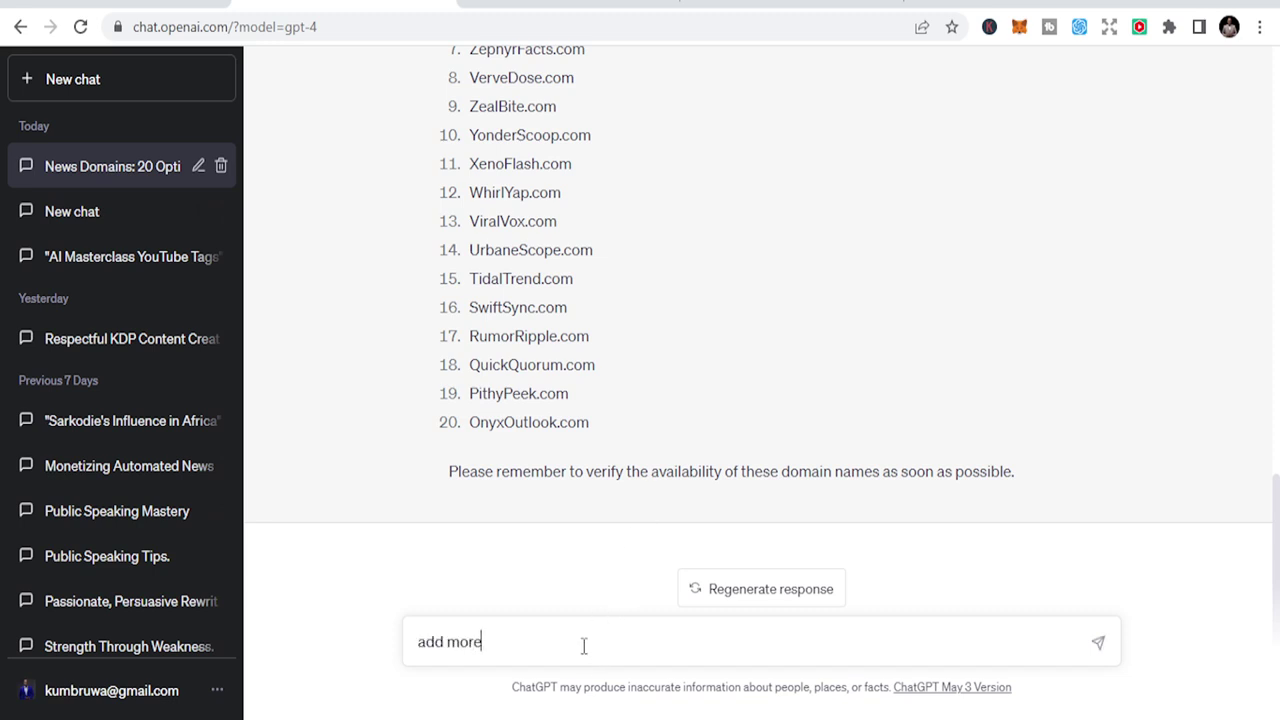
key("Return")
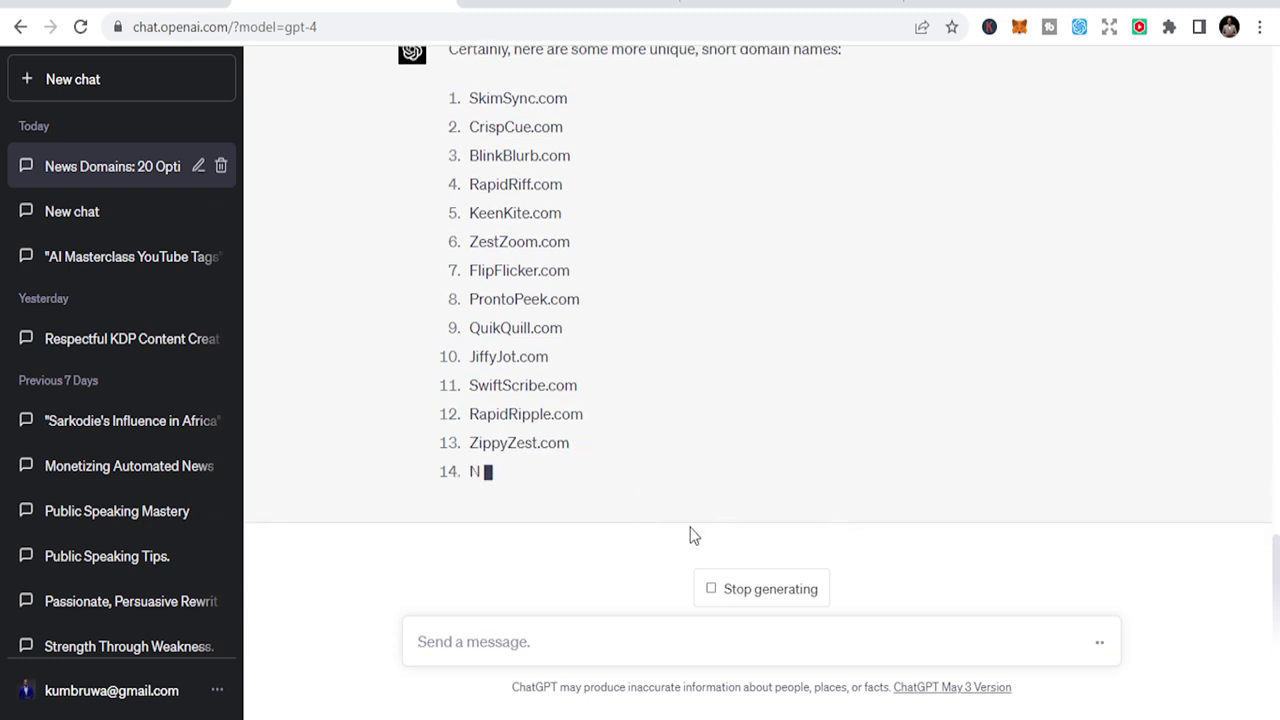
Look through the additional domain names from ChatGPT and copy SwiftScribe.com
scroll(689, 530, "up", 1)
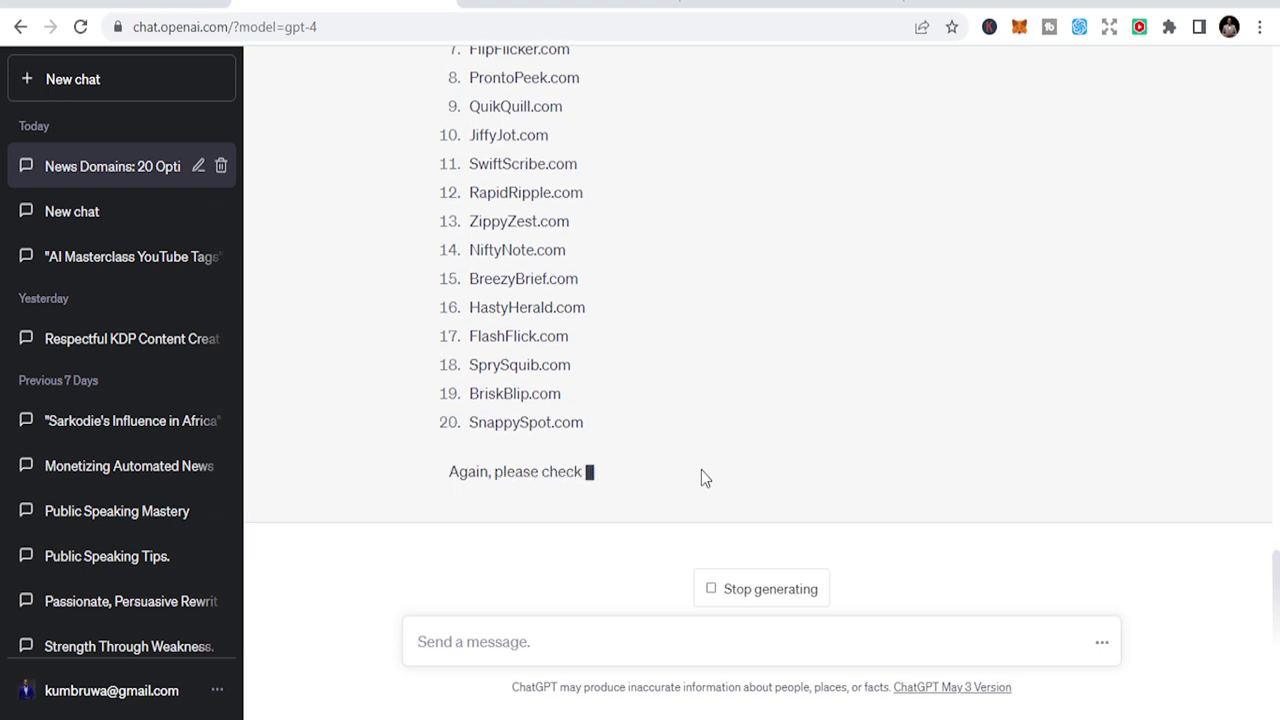
scroll(615, 438, "up", 2)
scroll(552, 316, "up", 3)
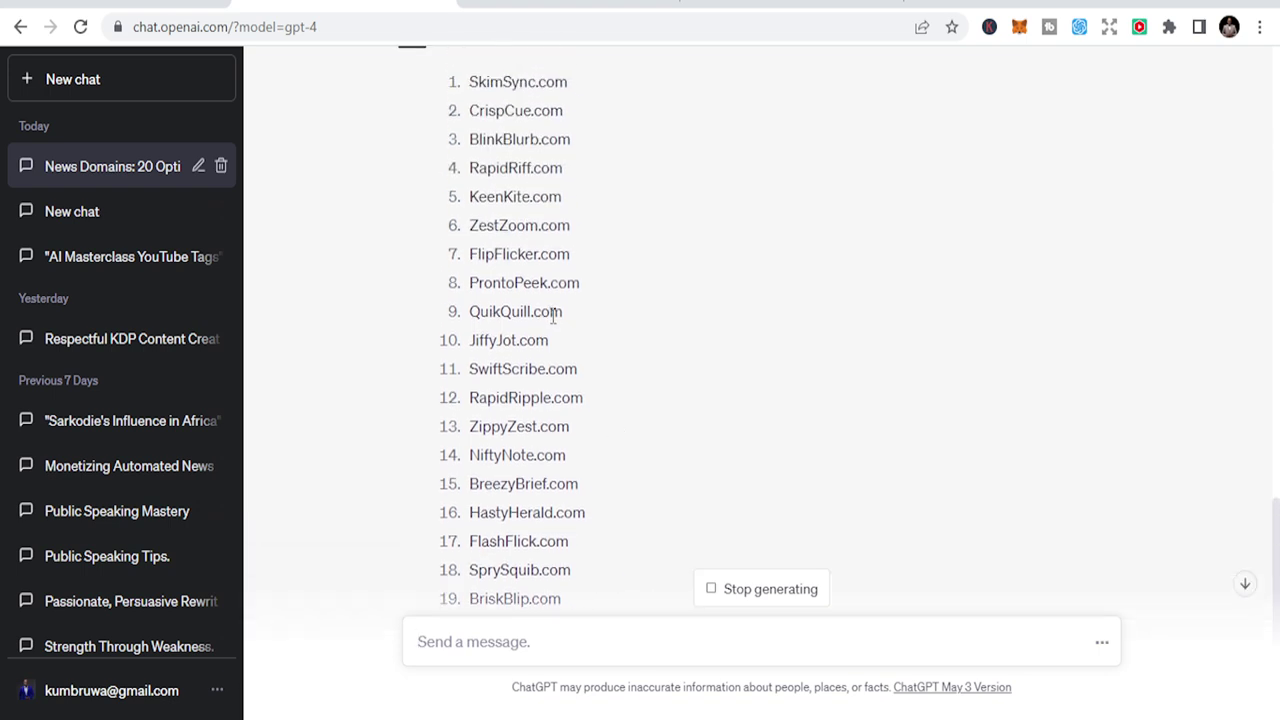
scroll(565, 400, "down", 1)
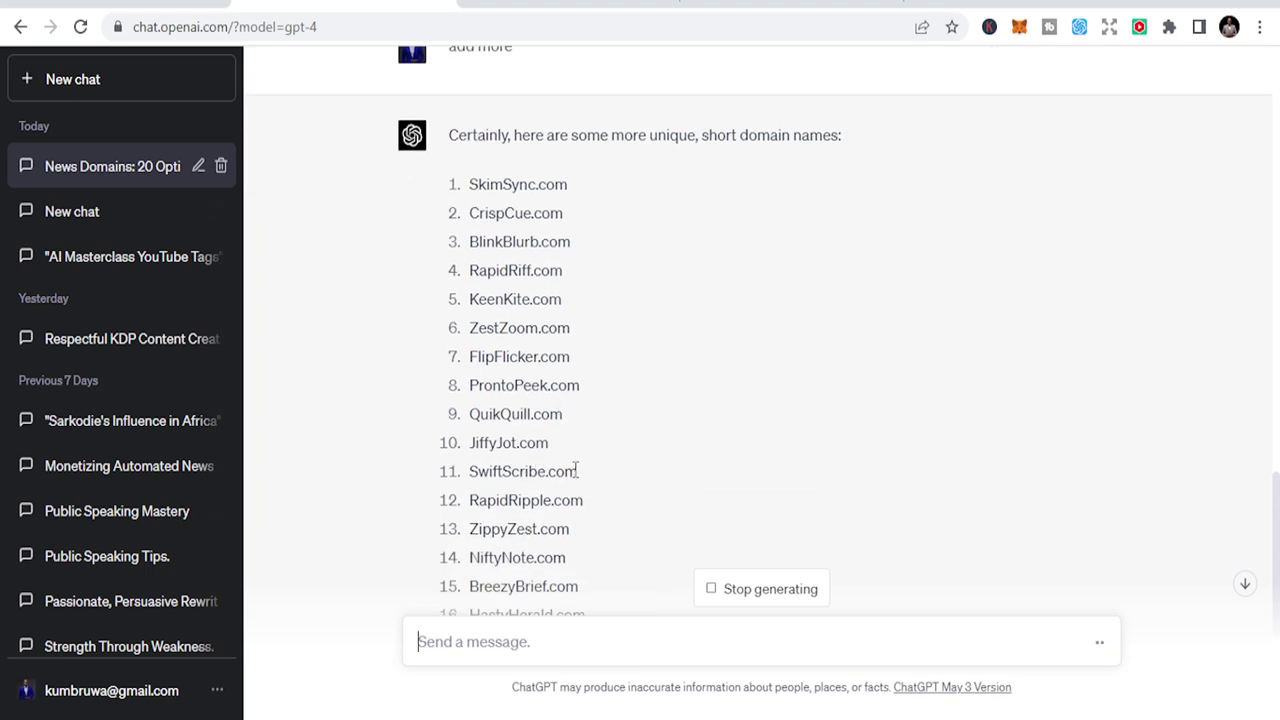
left_click_drag(577, 471, 470, 478)
key("ctrl+c")
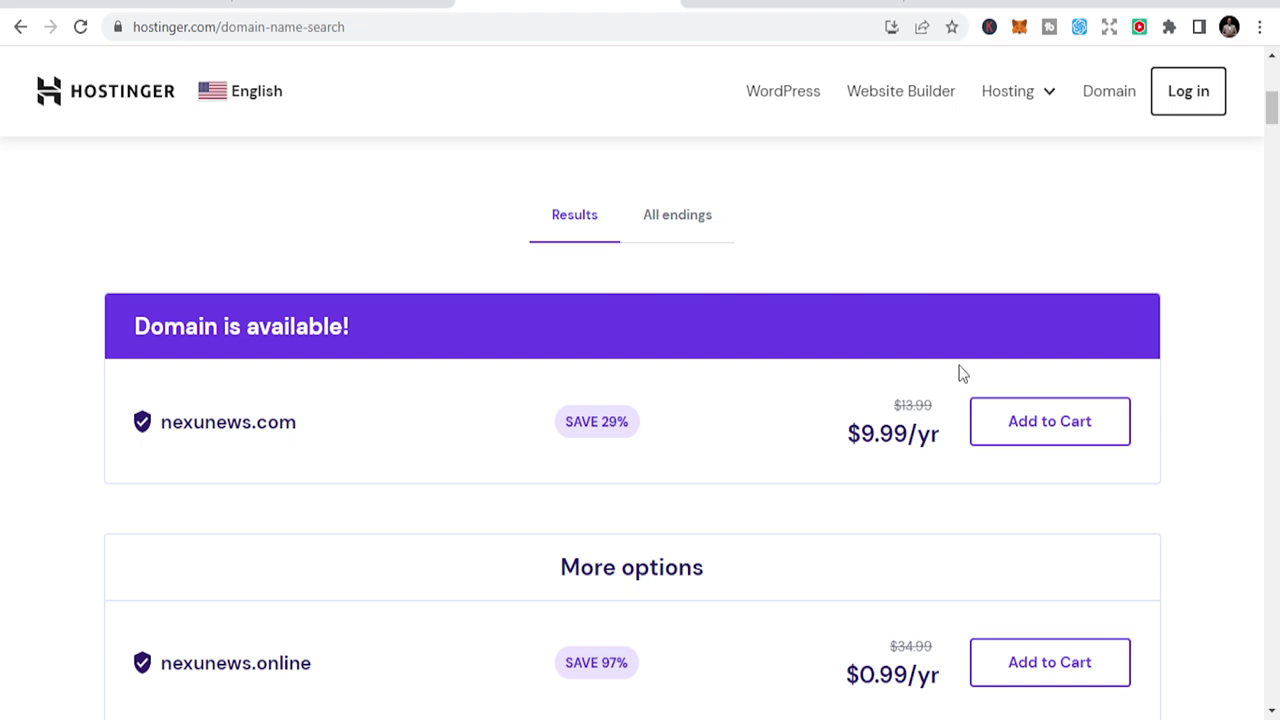
Replace the searched domain on Hostinger with SwiftScribe.com, check its availability, and return to ChatGPT's list
scroll(857, 317, "up", 5)
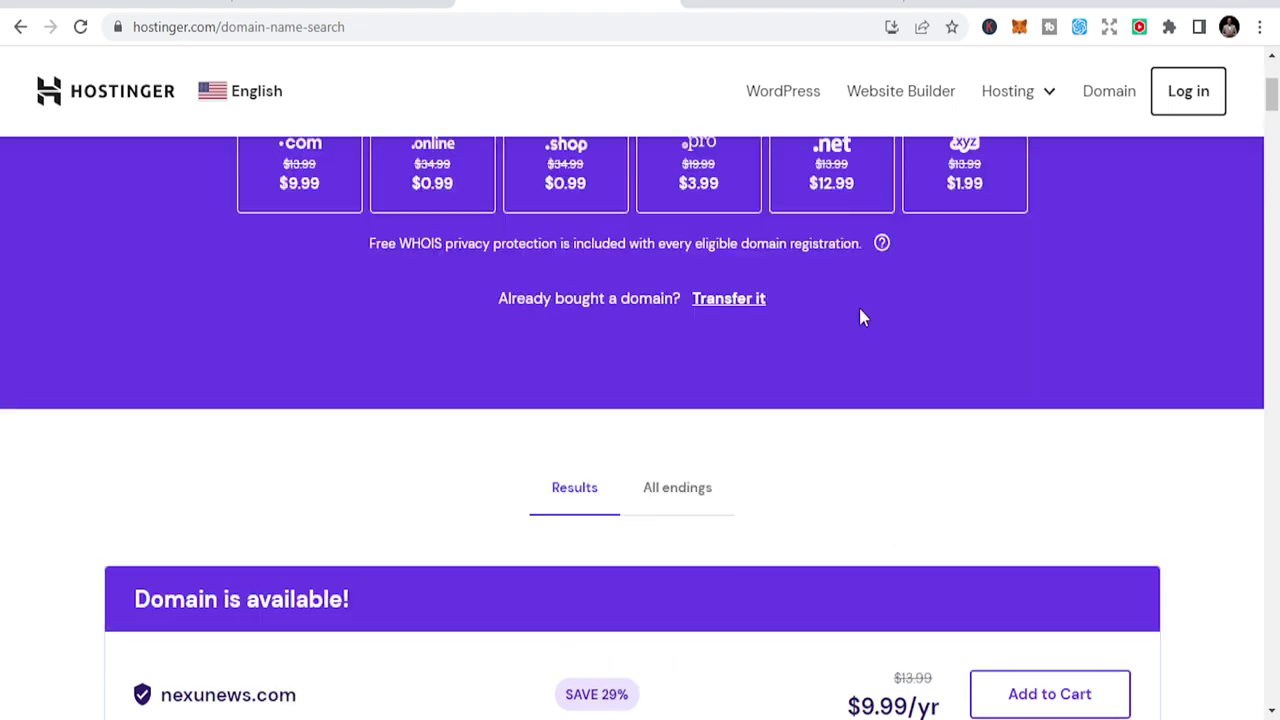
left_click(647, 393)
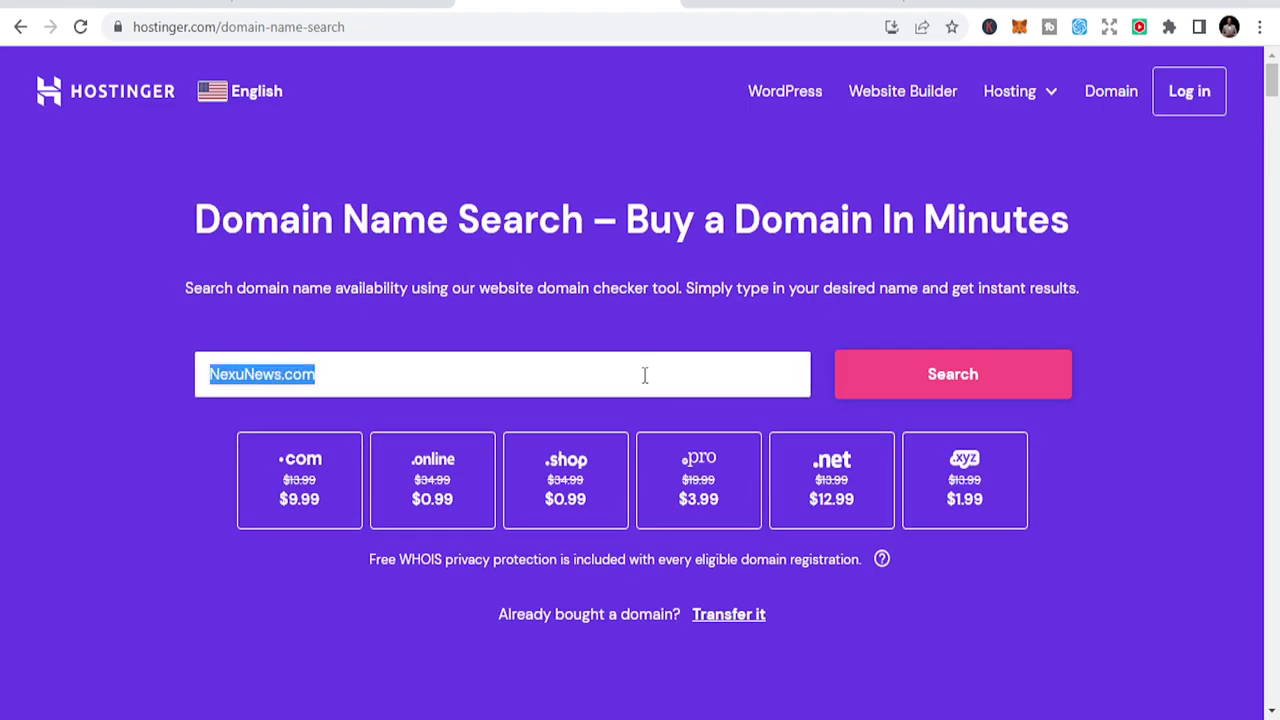
key("ctrl+v")
left_click(890, 371)
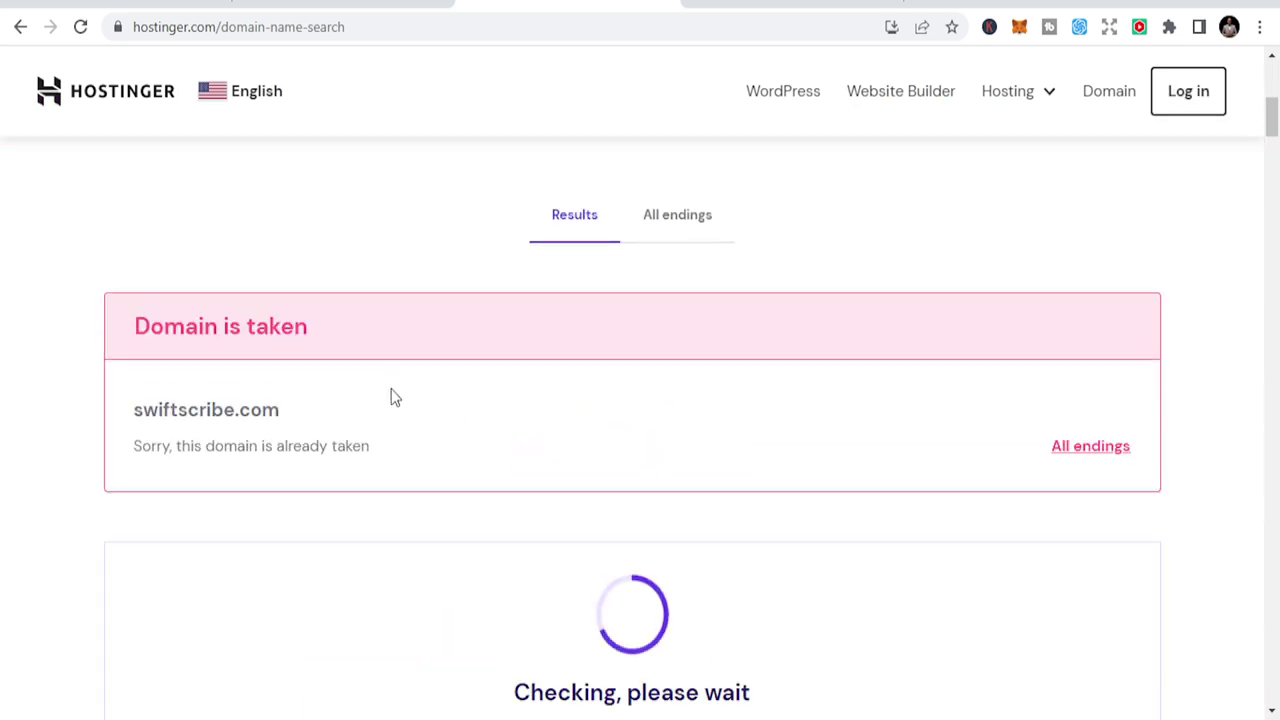
key("alt+Tab")
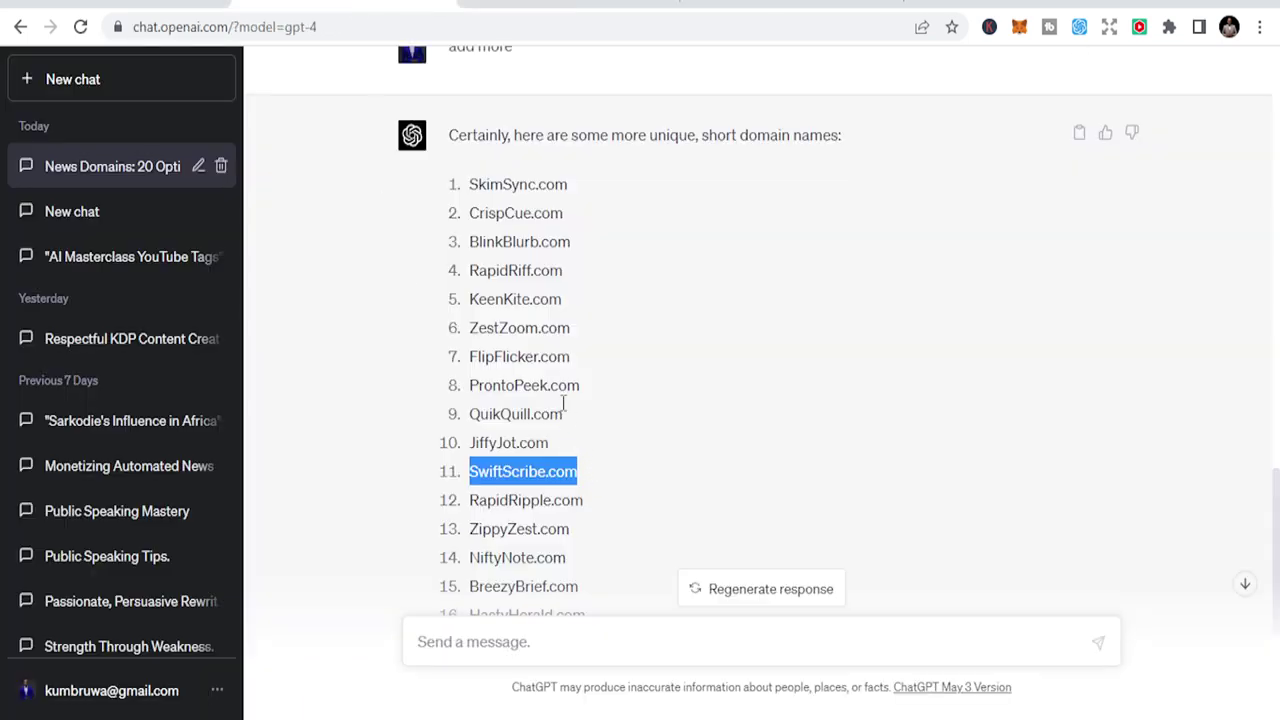
Look over the remaining names, then send ChatGPT the prompt "generate 20 dot com domain names for a sports channel similar to marca.com or espn.com"
scroll(549, 318, "up", 1)
scroll(555, 318, "down", 4)
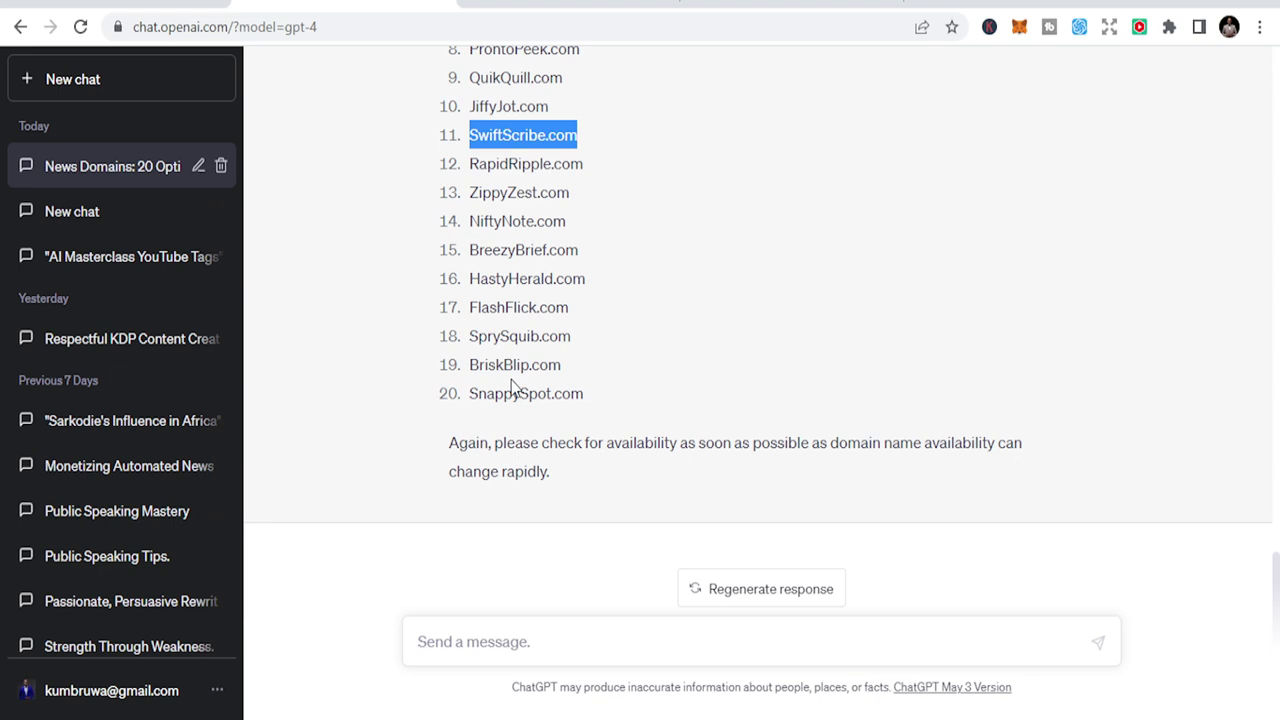
left_click(488, 629)
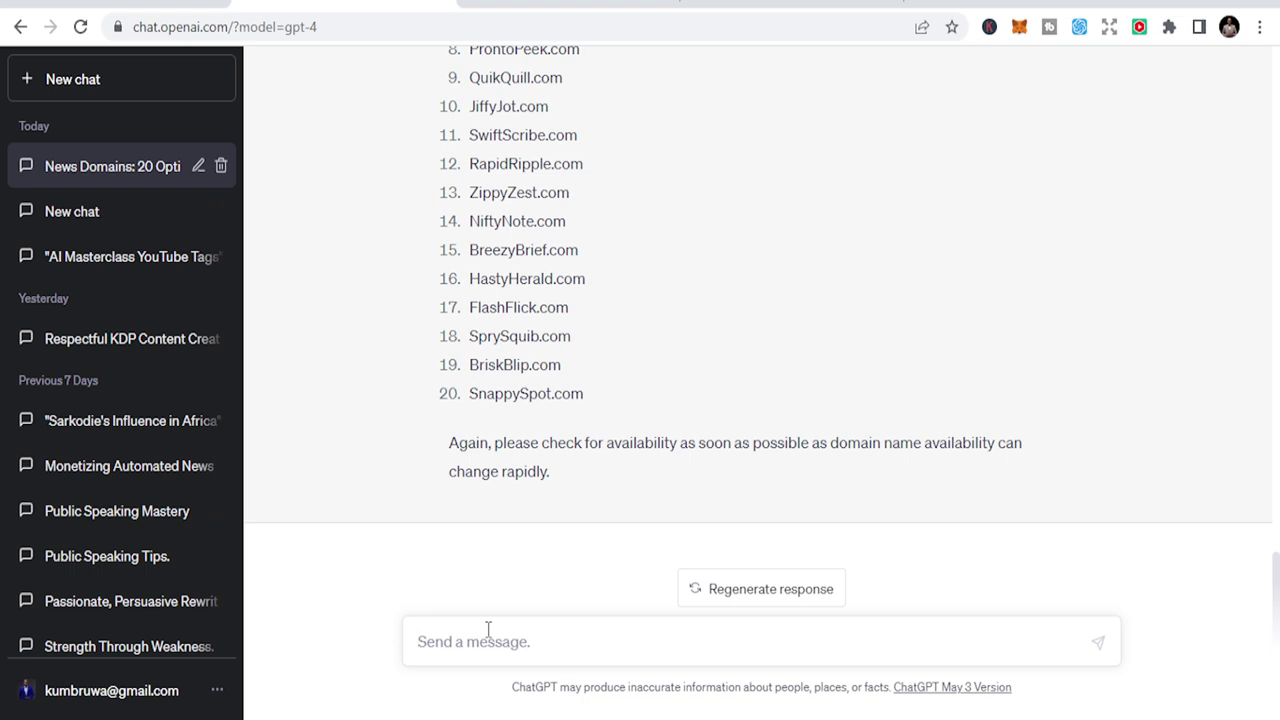
type("geneate")
key("BackSpace")
key("BackSpace")
key("BackSpace")
key("BackSpace")
type("rate 20 dot com domain names for a")
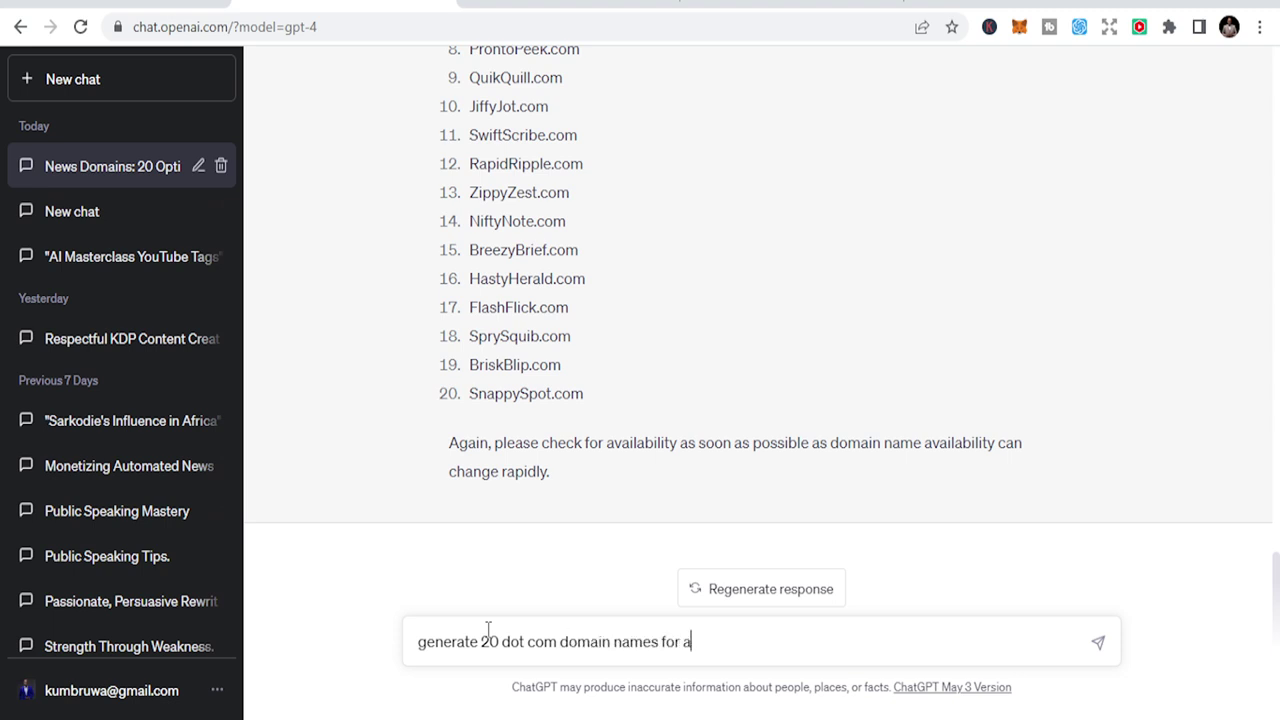
type(" sports channel simi")
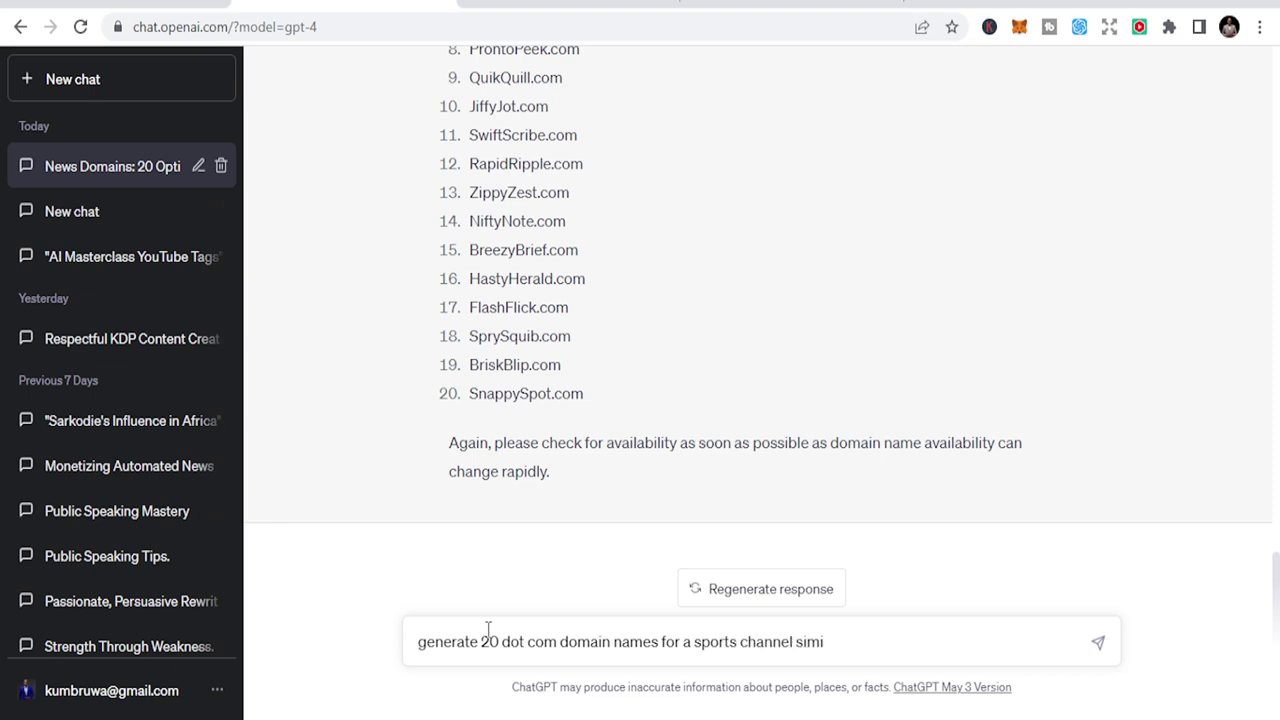
type("lar to marca.com")
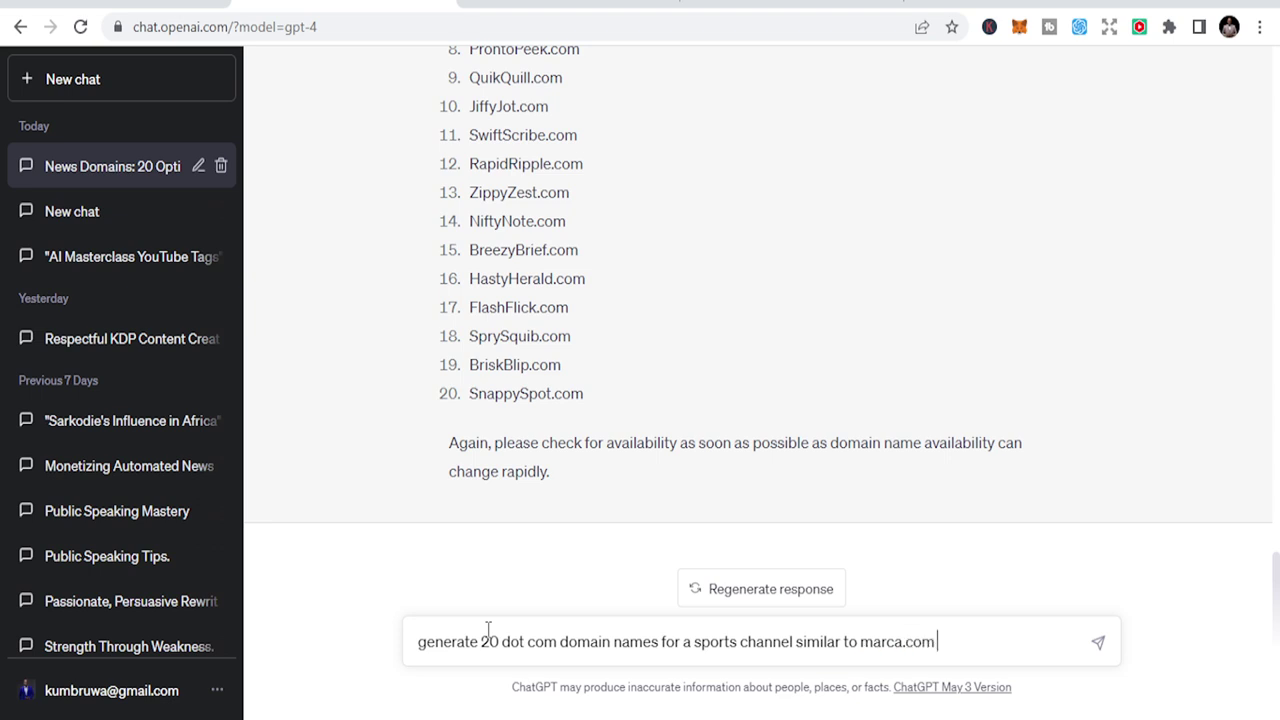
type(" or espn.com")
key("Return")
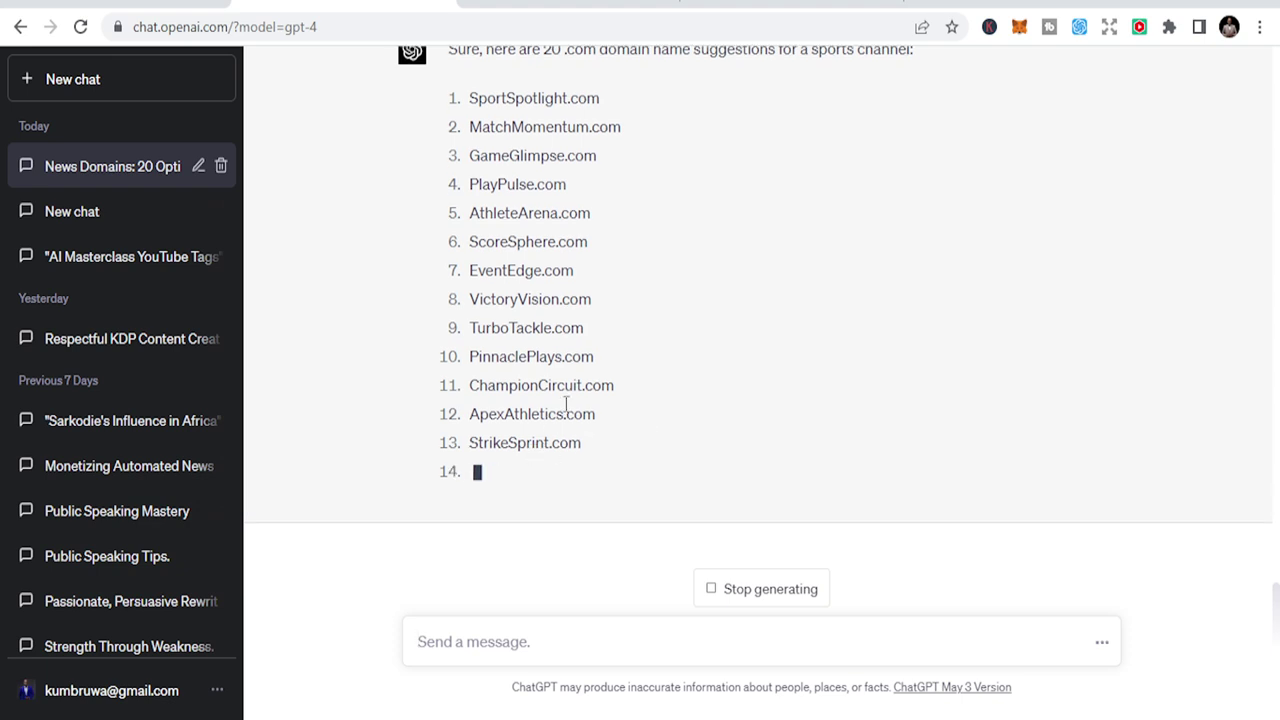
Copy PlayPulse.com from ChatGPT's sports domain list and check its availability in Hostinger's domain search
scroll(561, 409, "up", 1)
left_click_drag(567, 290, 463, 287)
key("ctrl+c")
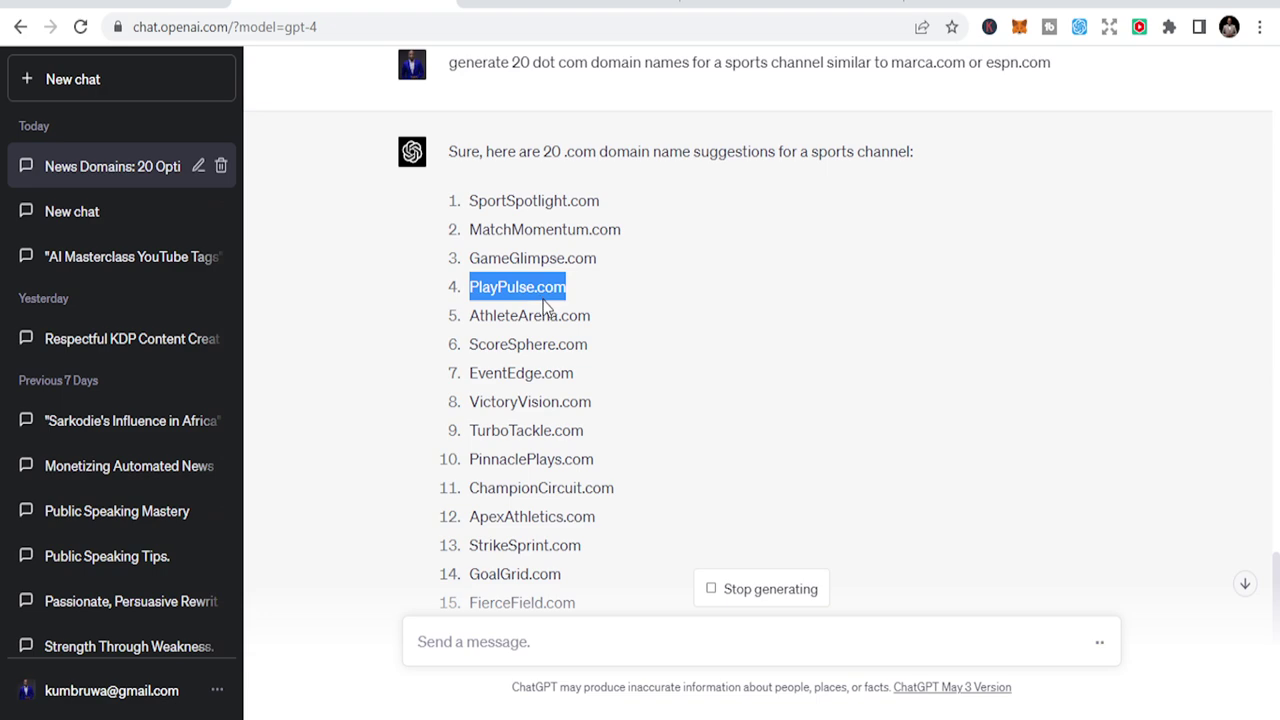
left_click(570, 4)
scroll(709, 240, "up", 6)
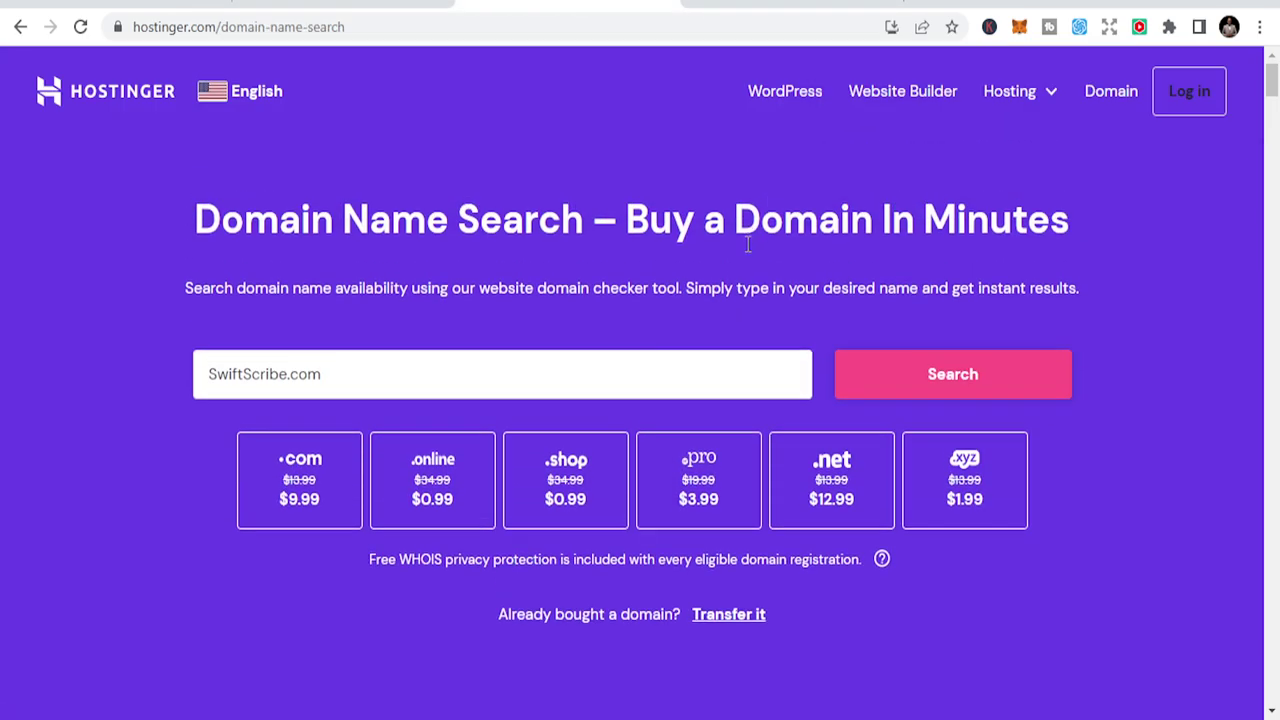
triple_click(651, 362)
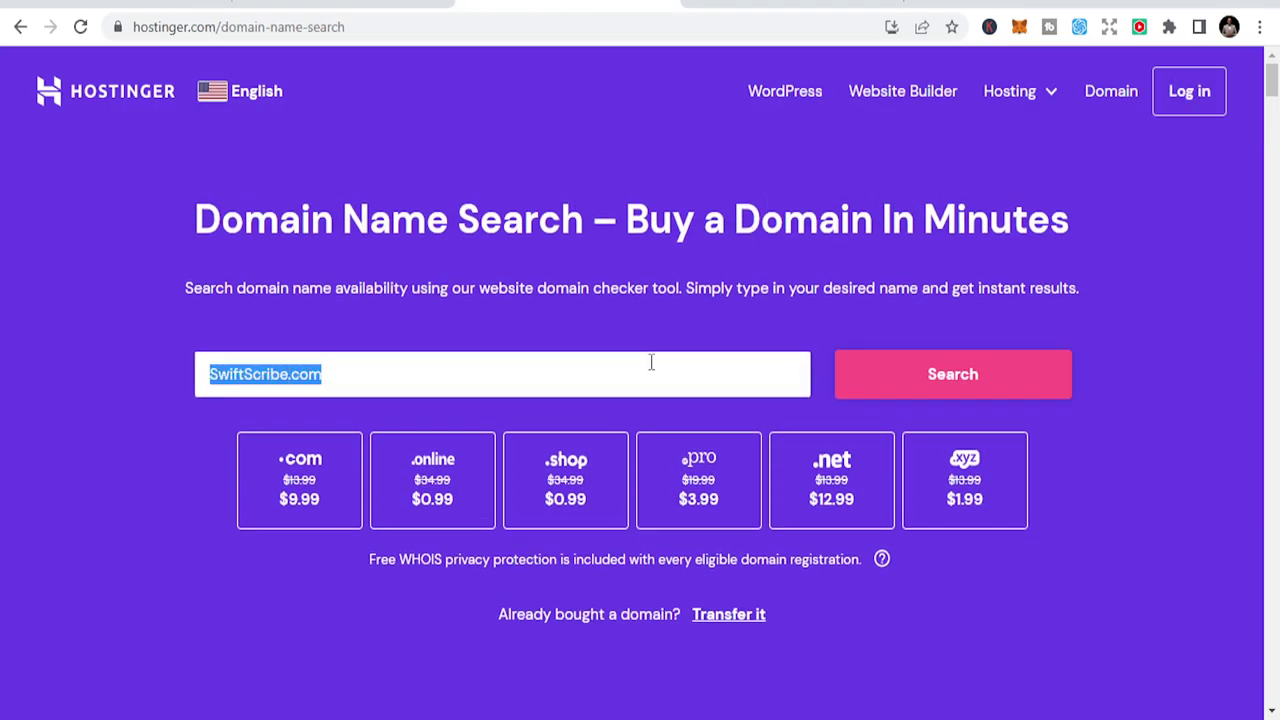
key("ctrl+v")
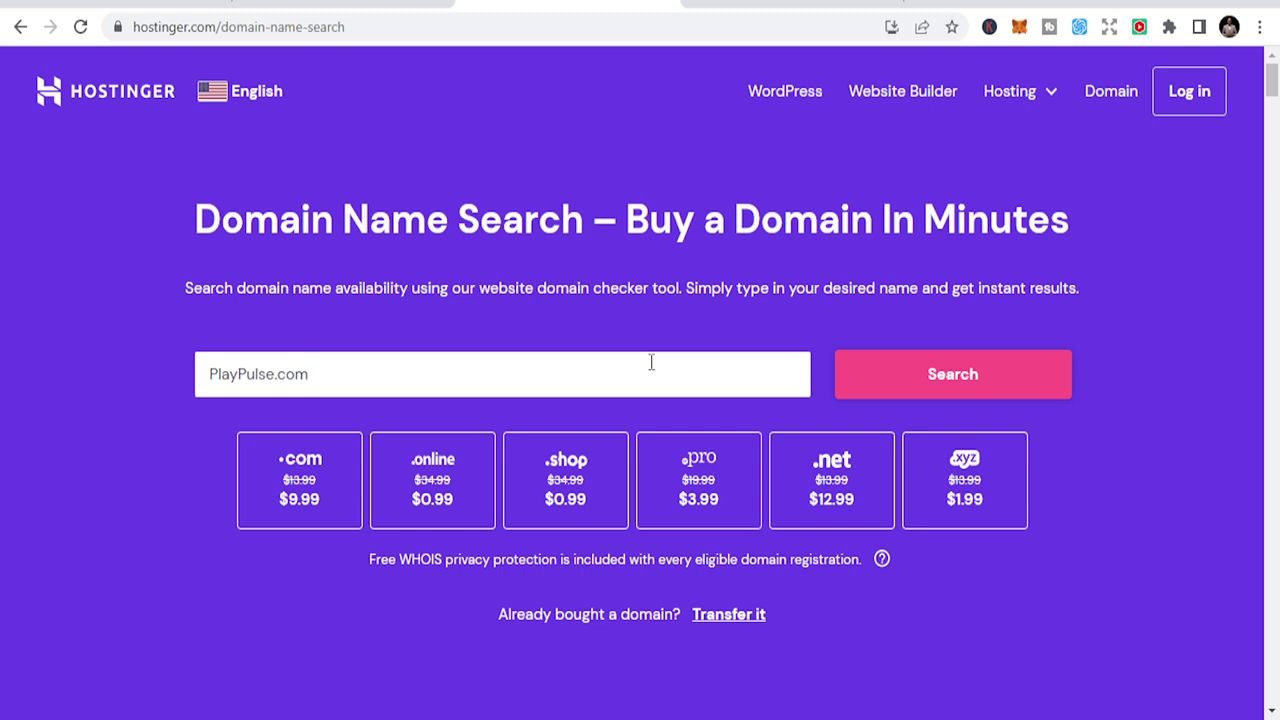
left_click(878, 373)
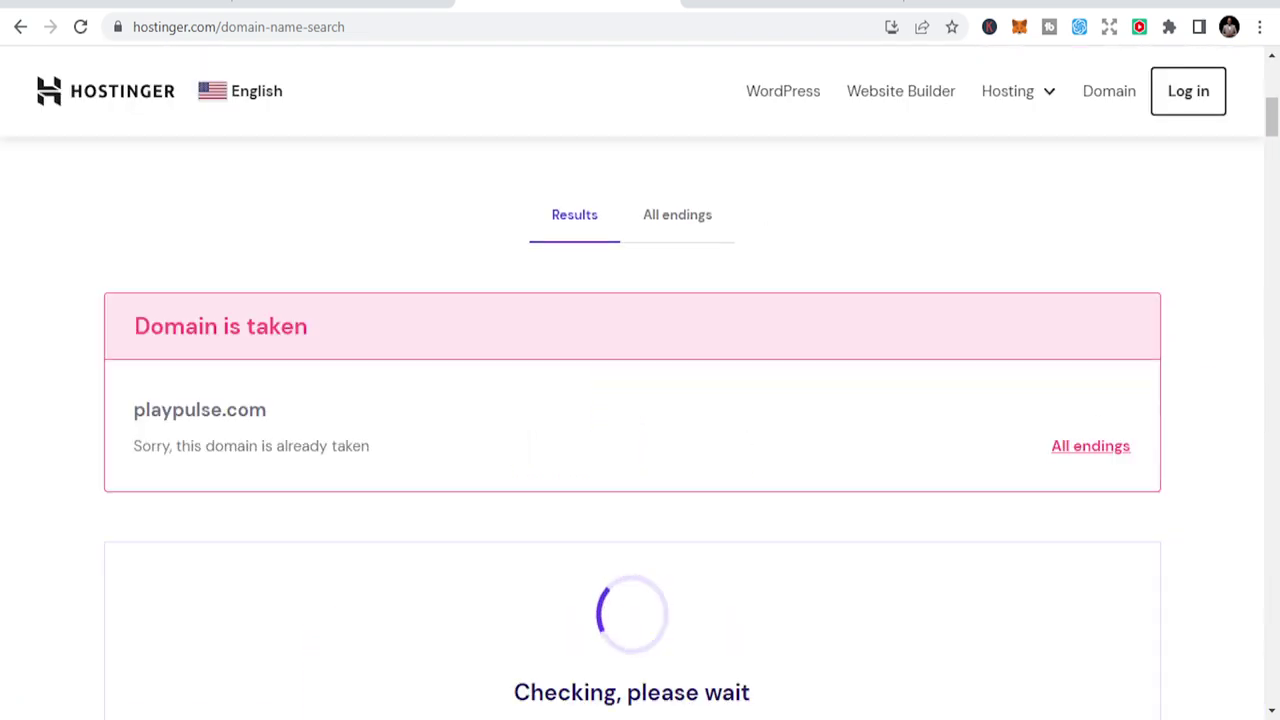
Return to ChatGPT's sports domain list, copy GoalGrid.com, and check its availability in Hostinger's domain search
key("ctrl+shift+Tab")
scroll(567, 509, "down", 5)
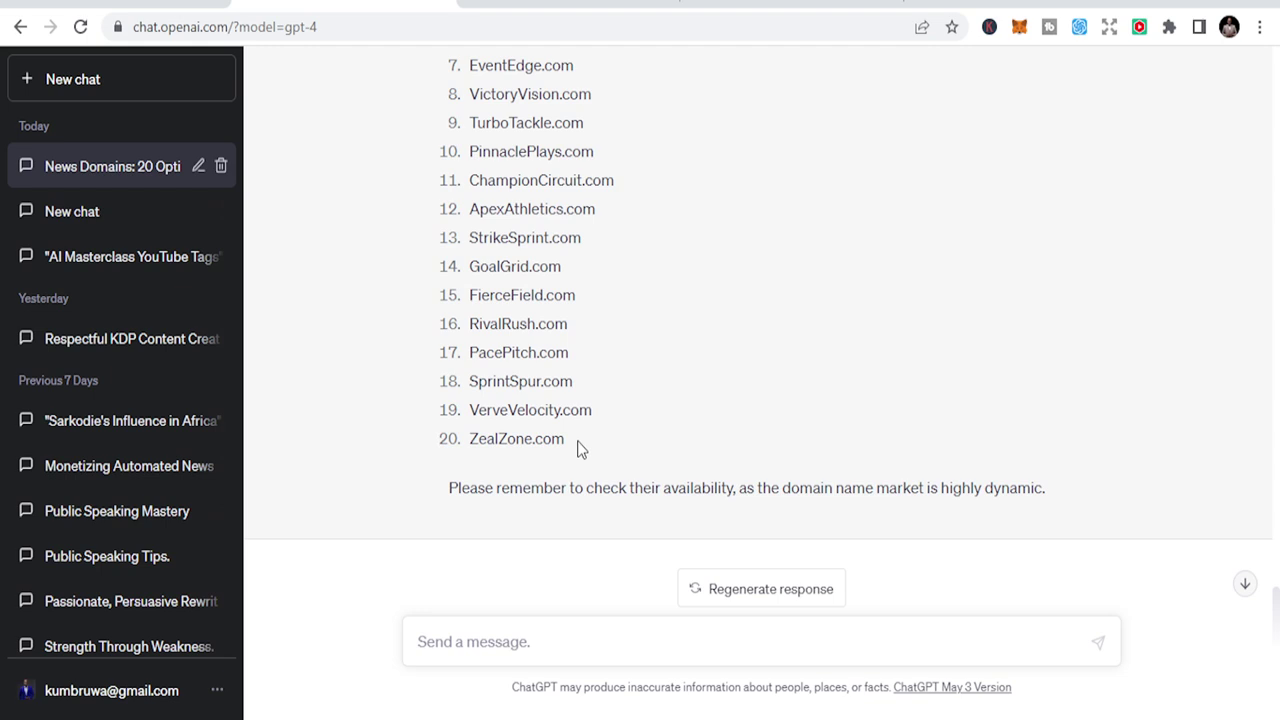
scroll(577, 449, "up", 1)
left_click_drag(563, 369, 444, 368)
key("ctrl+c")
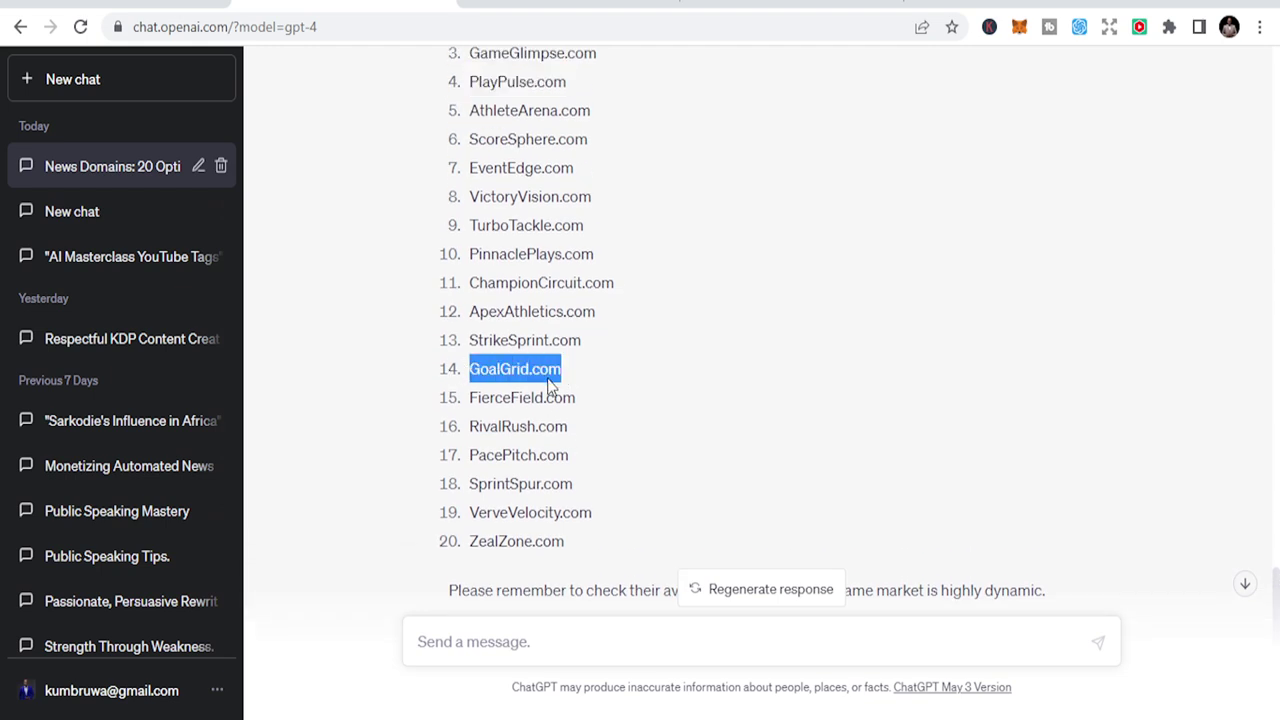
left_click(590, 3)
scroll(611, 488, "up", 5)
left_click(614, 306)
key("ctrl+a")
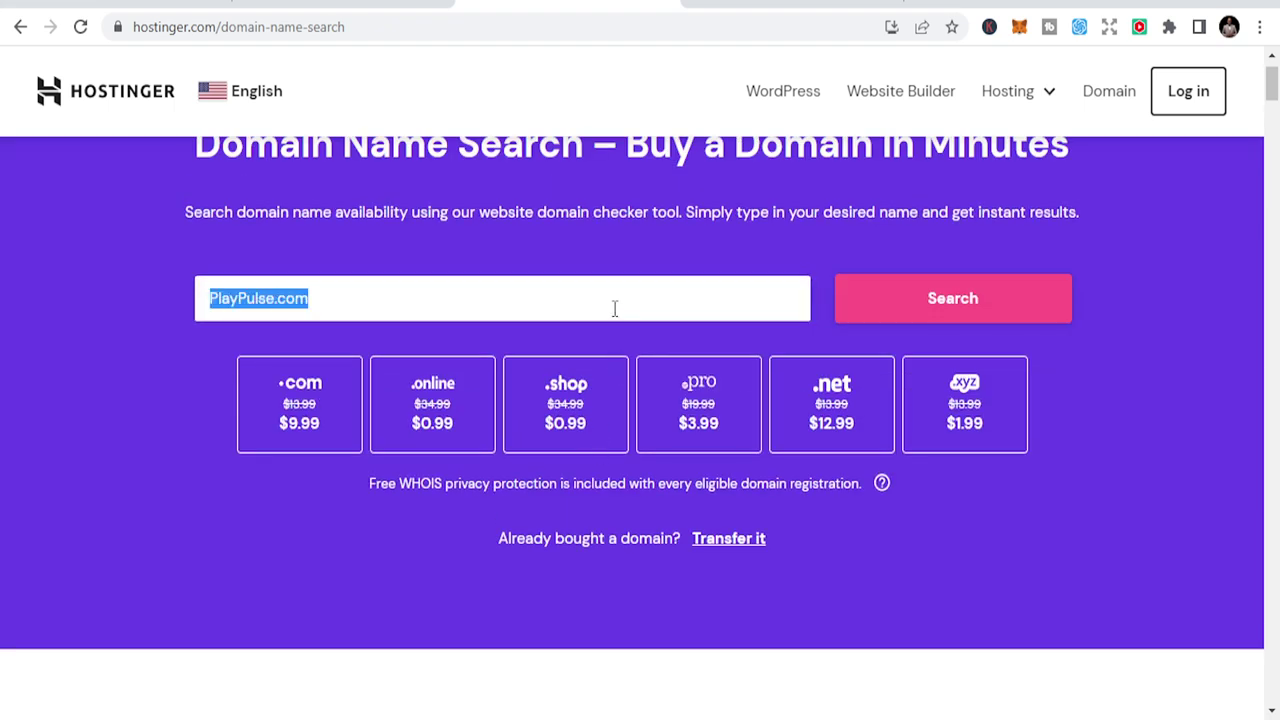
key("ctrl+v")
left_click(877, 317)
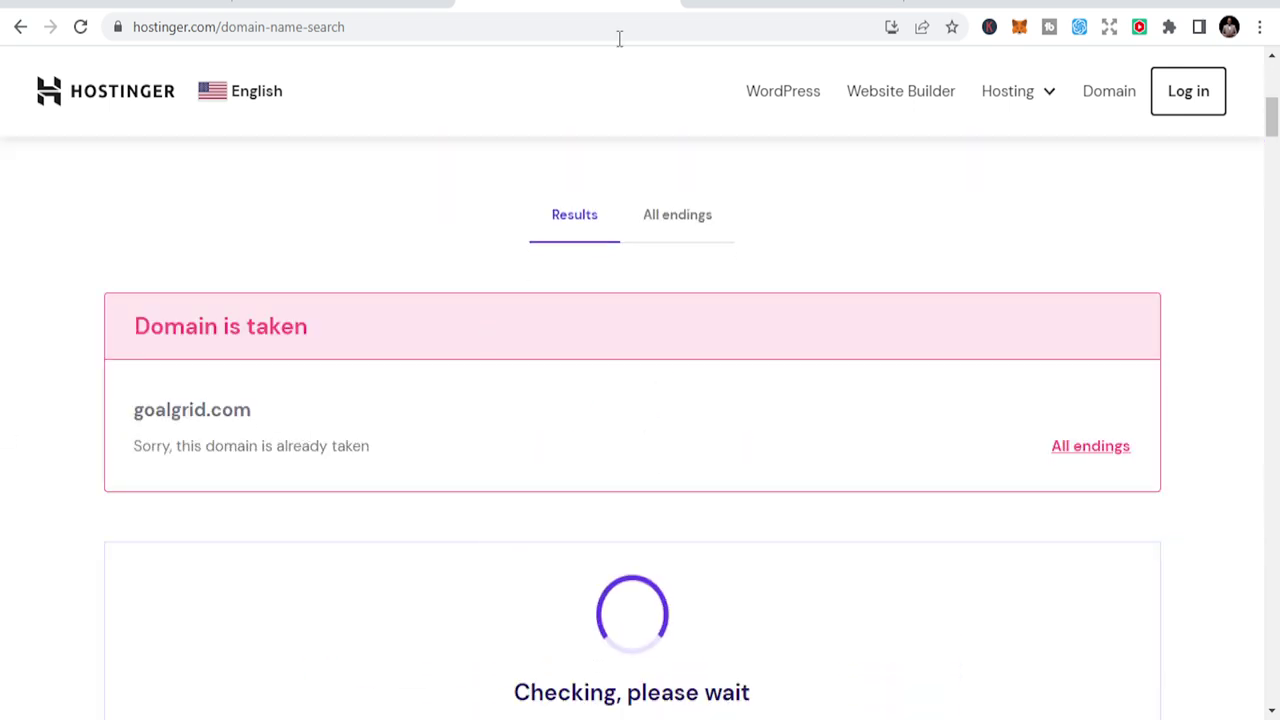
Open goalgrid.com in the empty browser tab and look over the page to see how the domain is used
left_click(930, 8)
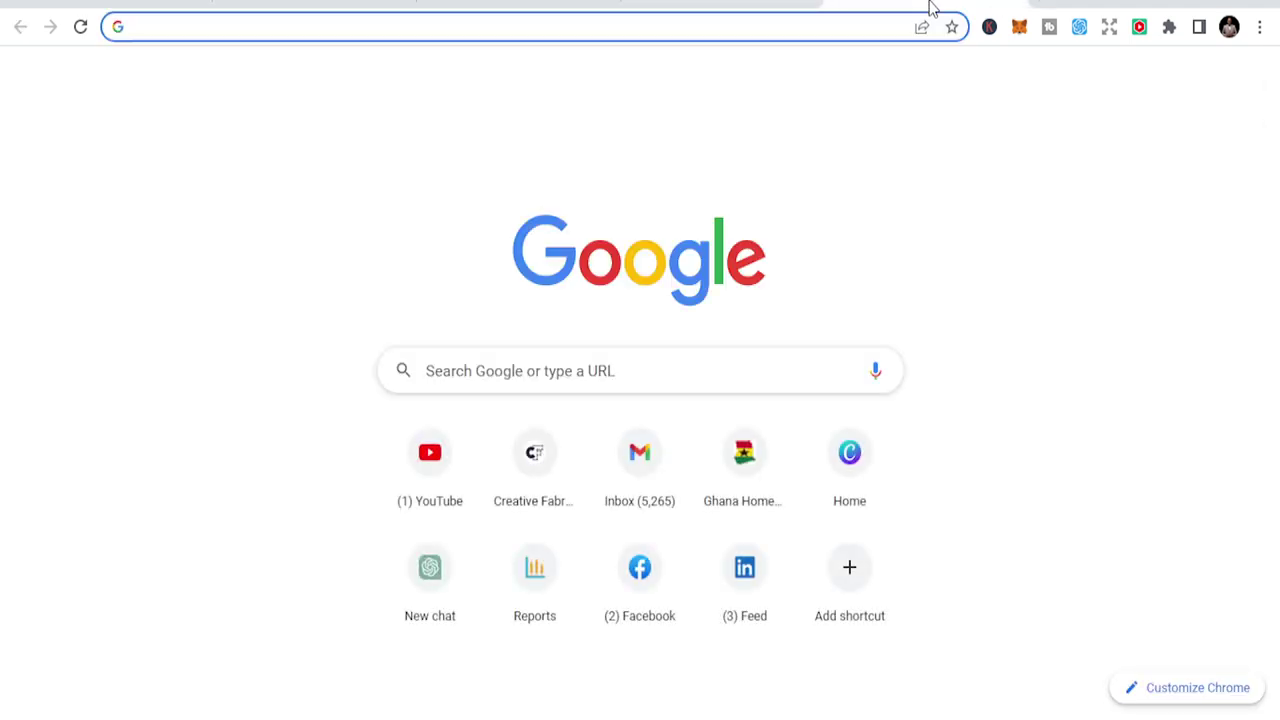
key("ctrl+v")
key("Return")
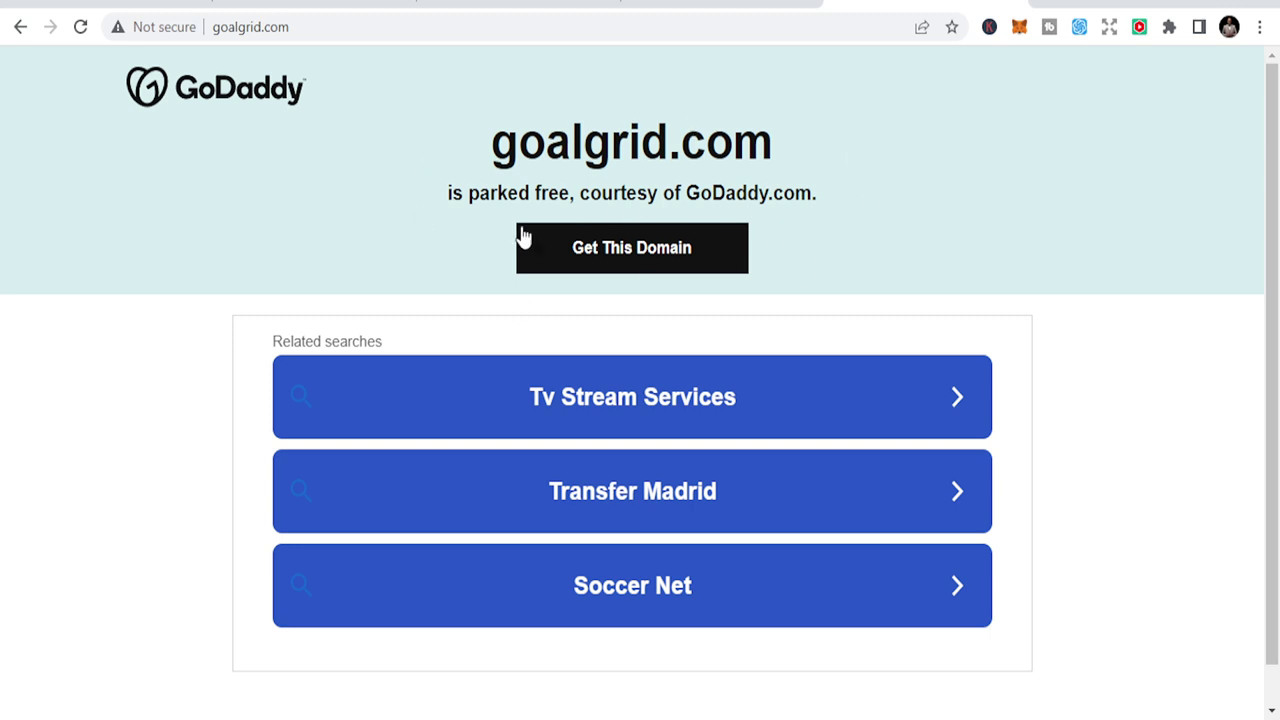
scroll(558, 337, "down", 1)
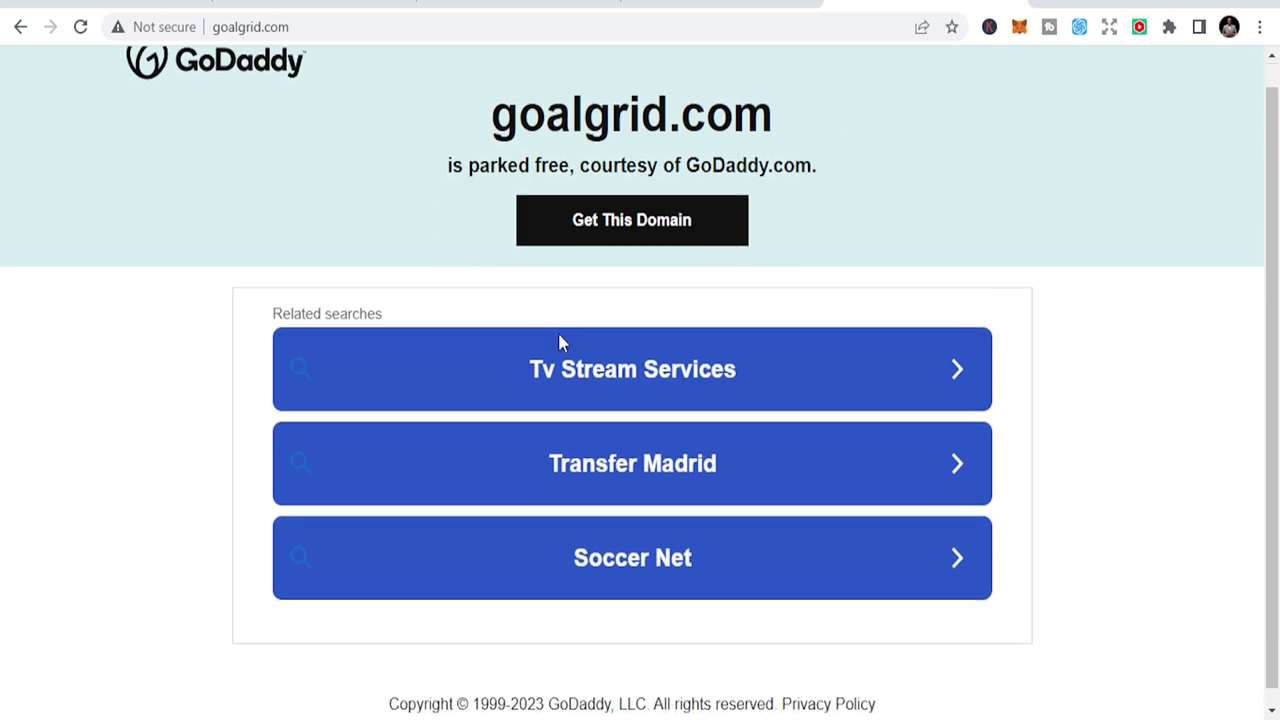
scroll(549, 346, "up", 1)
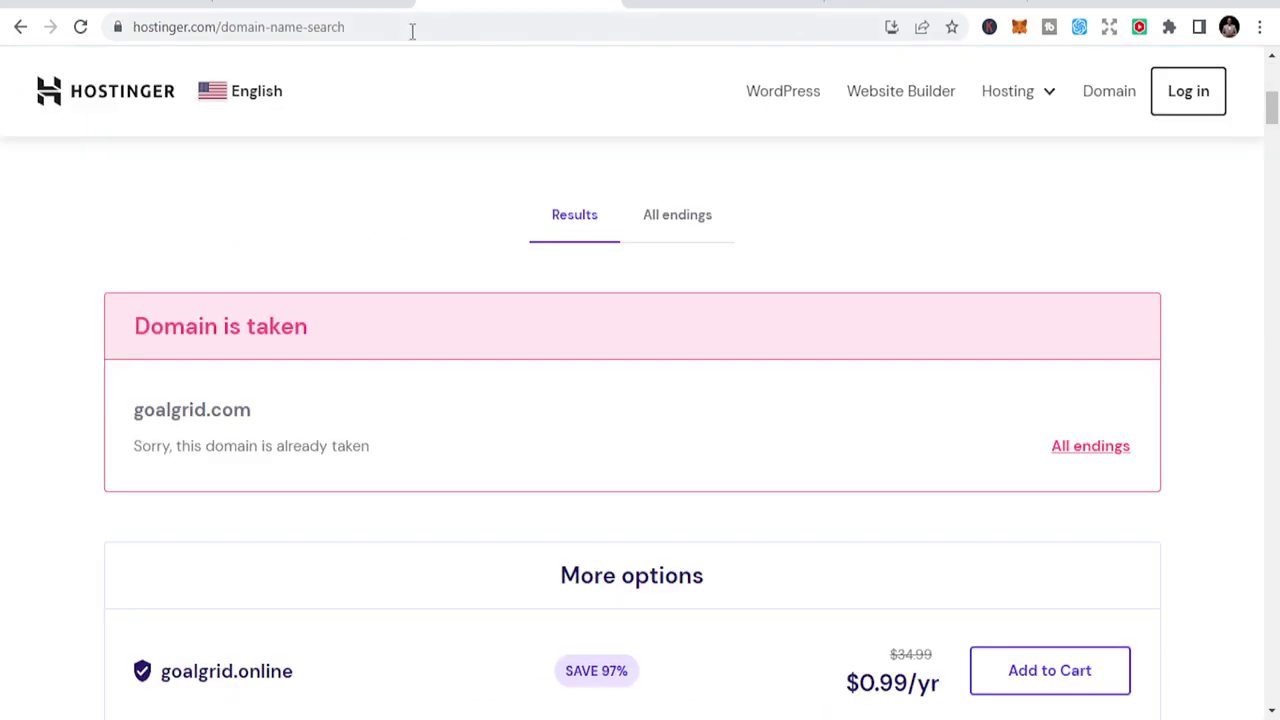
Return to ChatGPT, review the rest of the sports domain names, and send the prompt "generate more similar to marca.com"
left_click(295, 2)
scroll(669, 493, "down", 2)
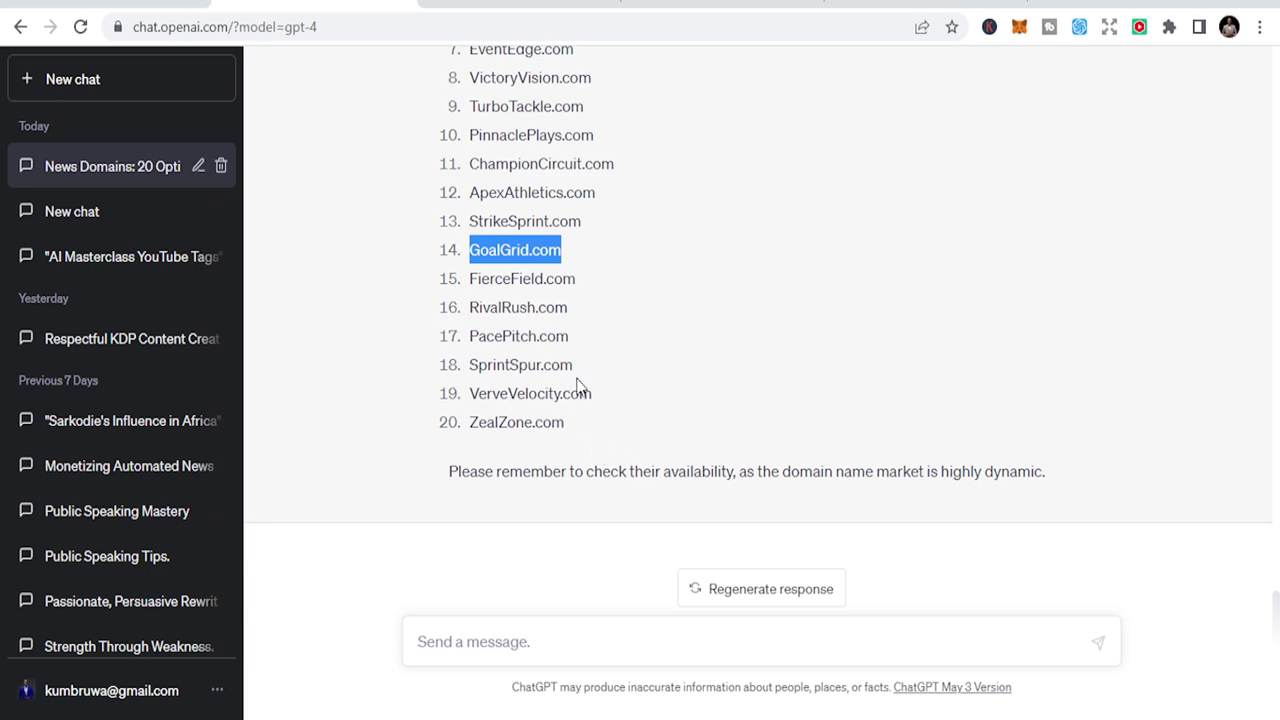
scroll(585, 460, "up", 1)
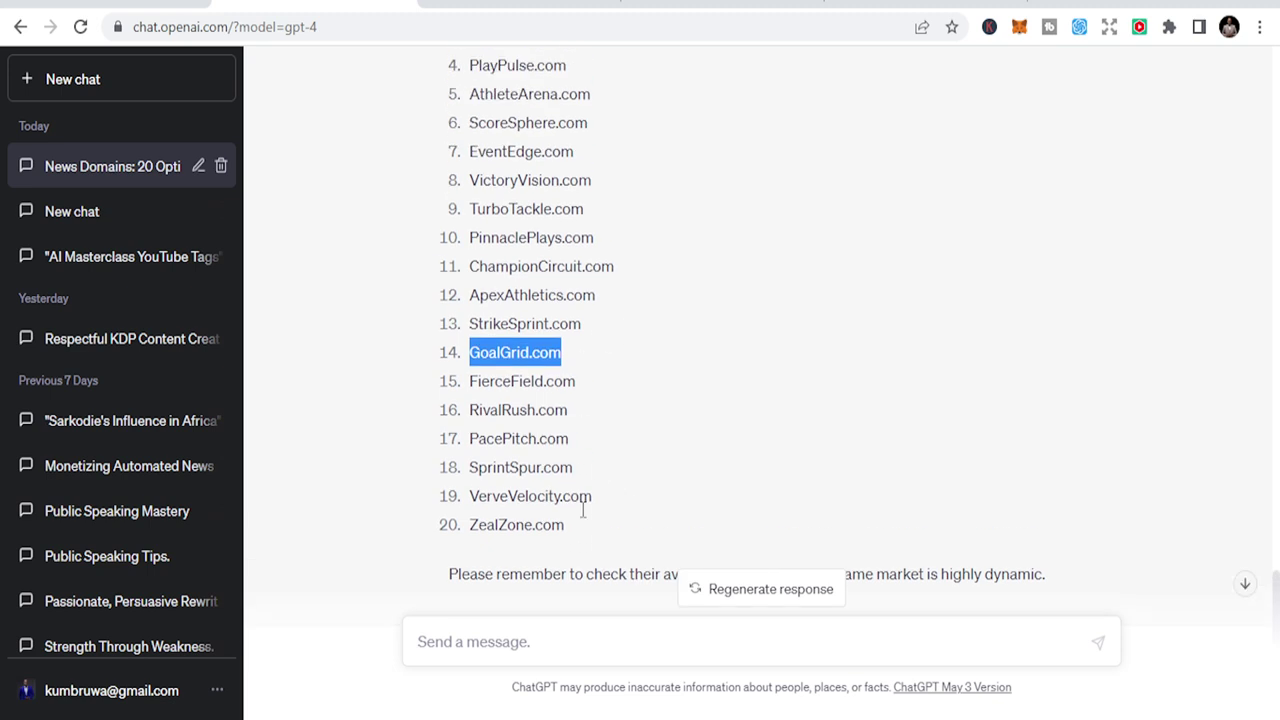
scroll(570, 520, "down", 1)
left_click(573, 640)
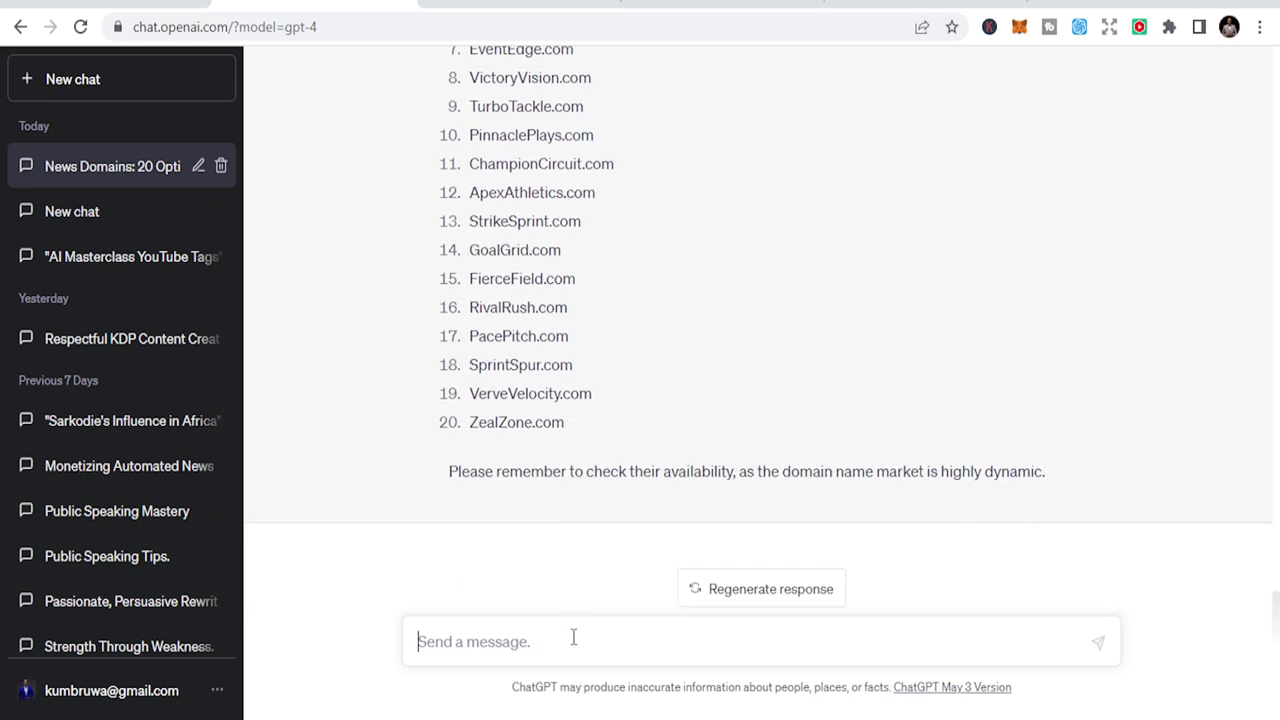
type("generate m")
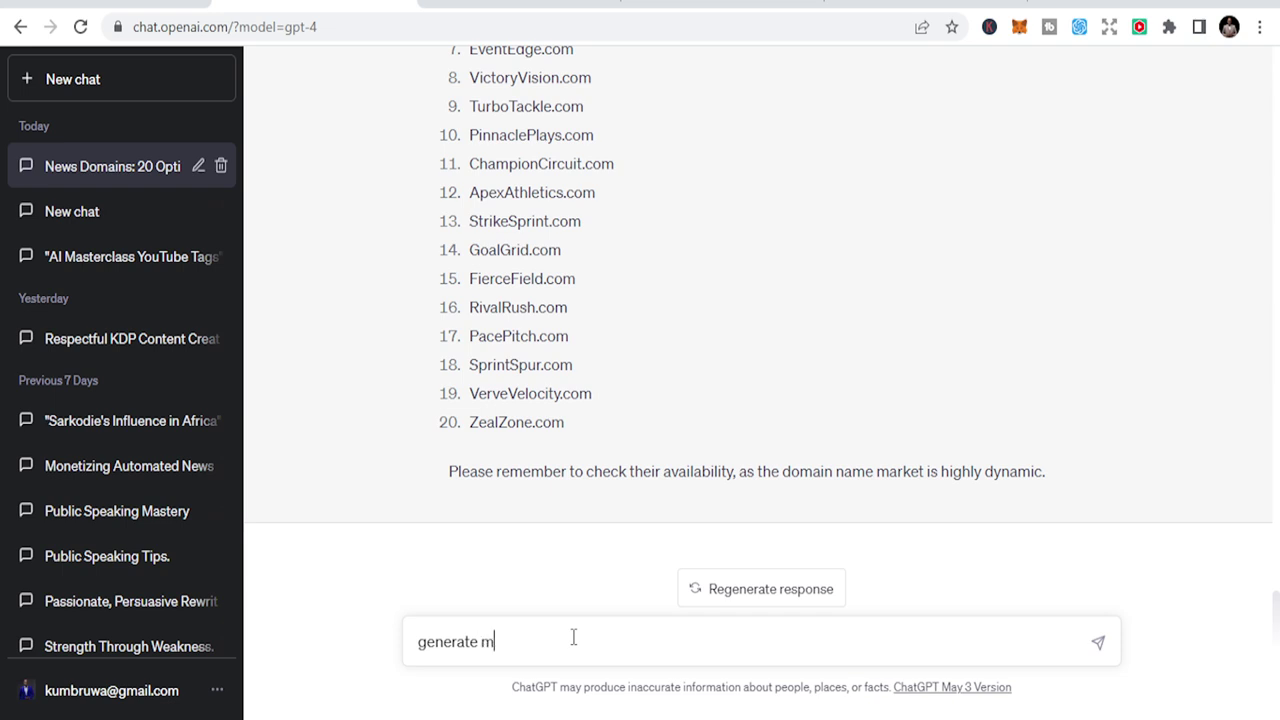
type("ore similar to marca.com")
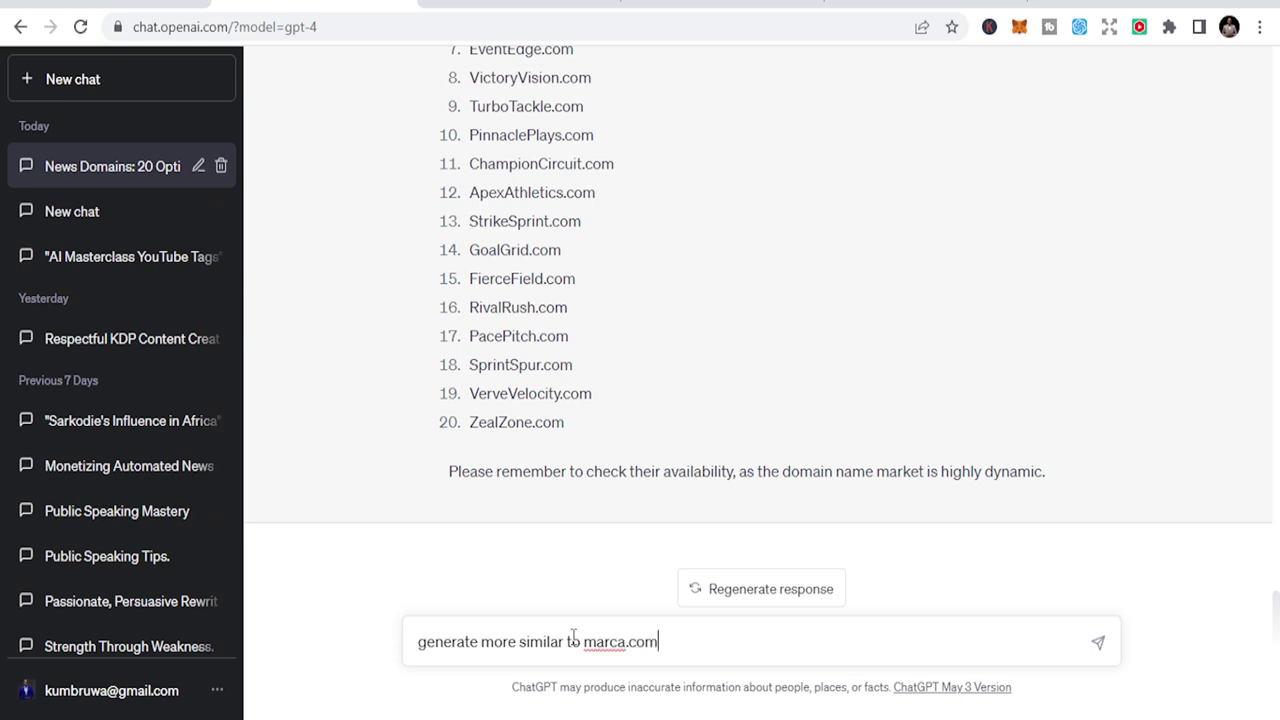
key("Return")
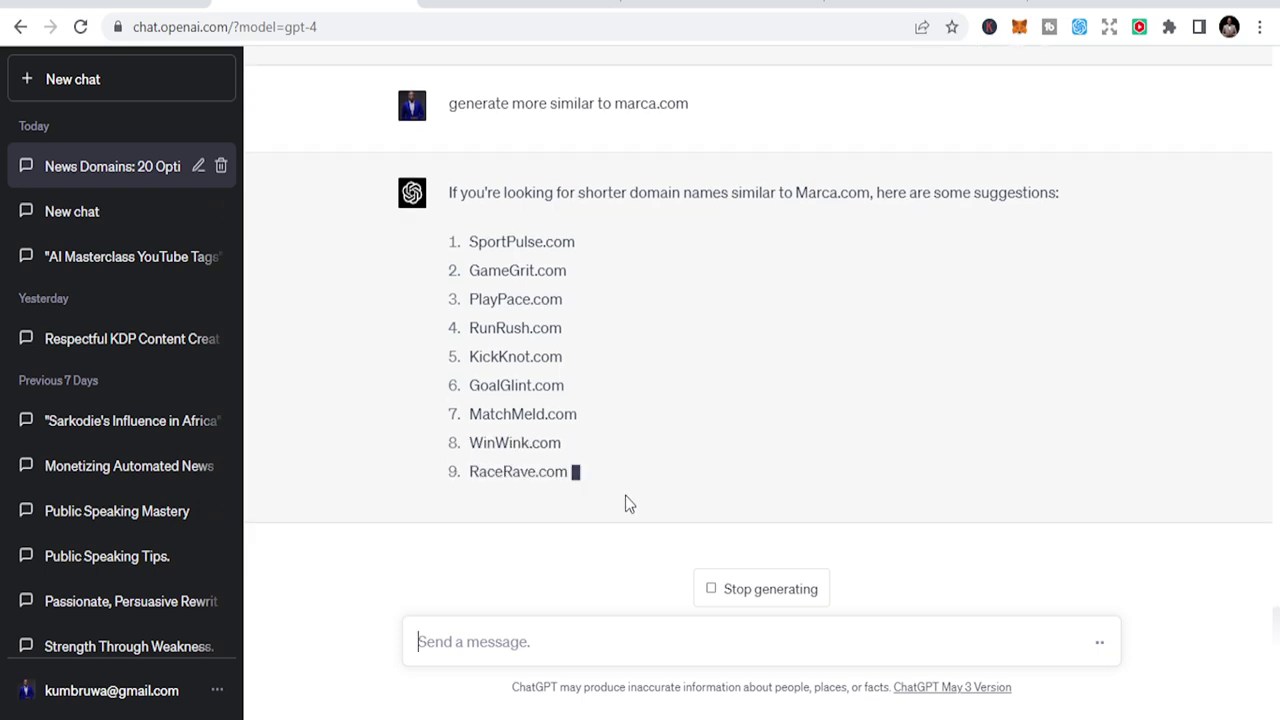
Copy SportPulse.com from ChatGPT's new suggestions and check its availability in Hostinger's domain search
scroll(625, 495, "up", 1)
left_click_drag(575, 262, 467, 265)
key("ctrl+c")
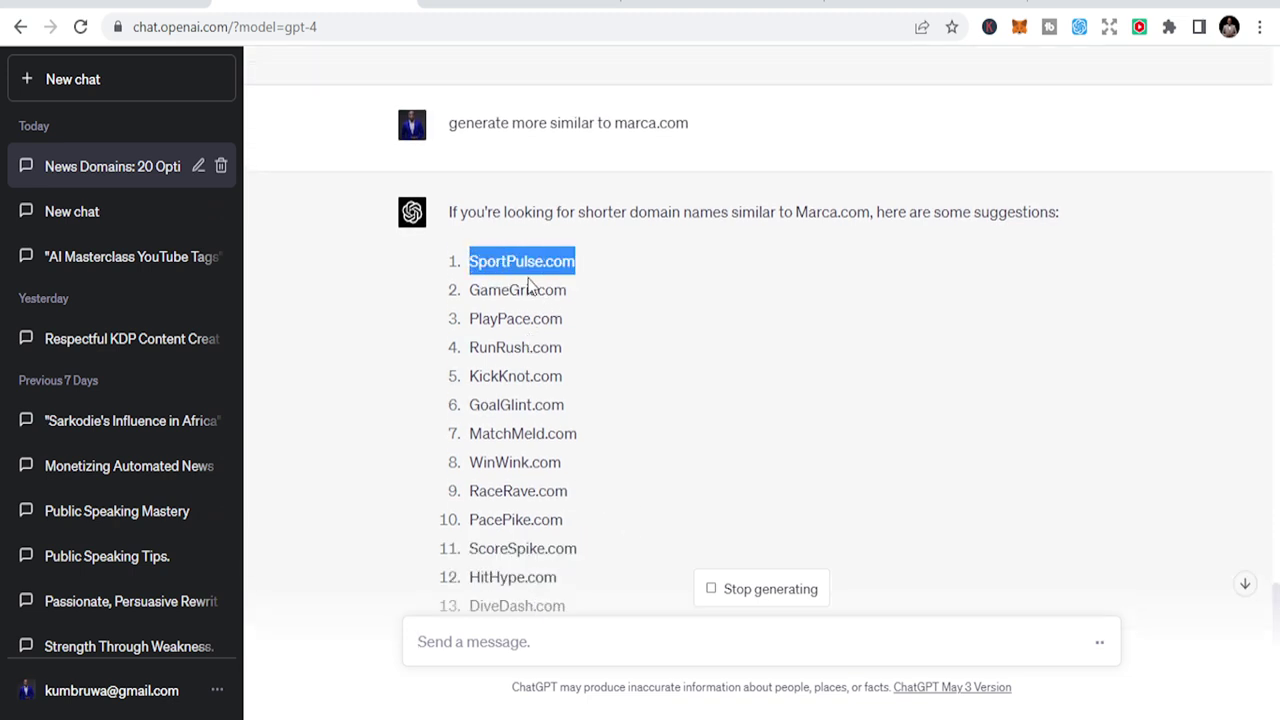
left_click(518, 3)
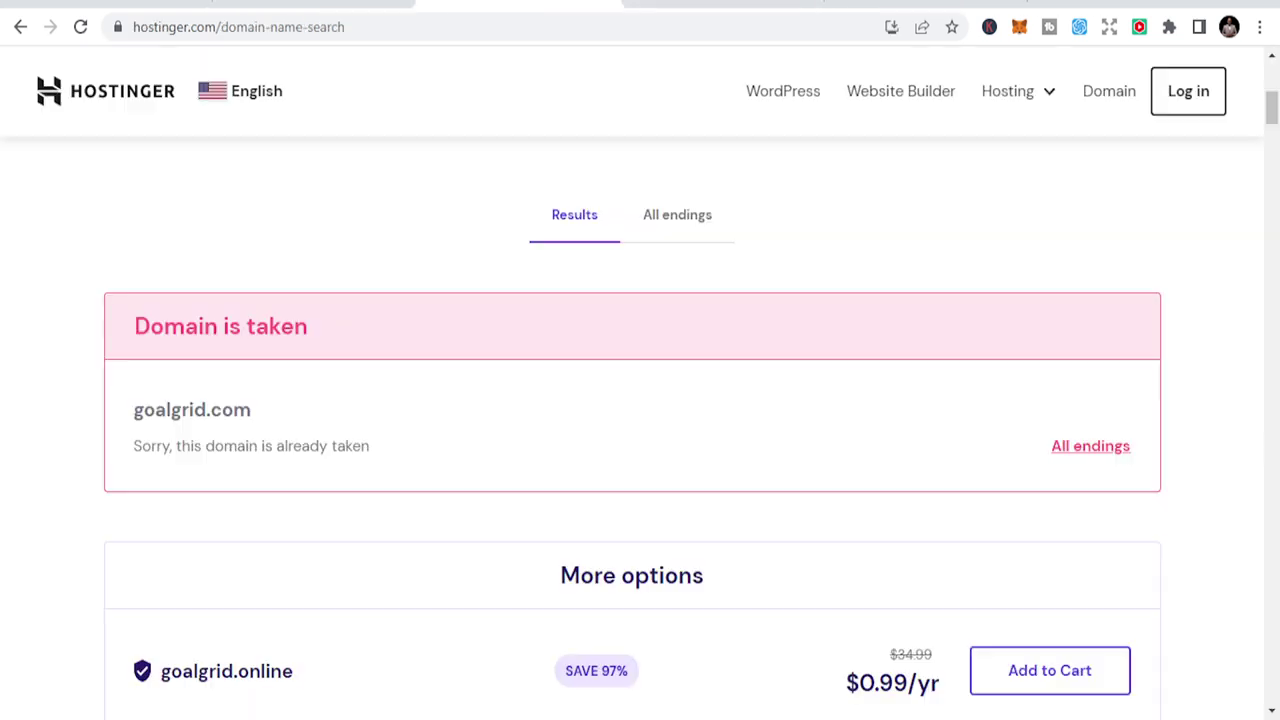
scroll(610, 272, "up", 4)
left_click(571, 203)
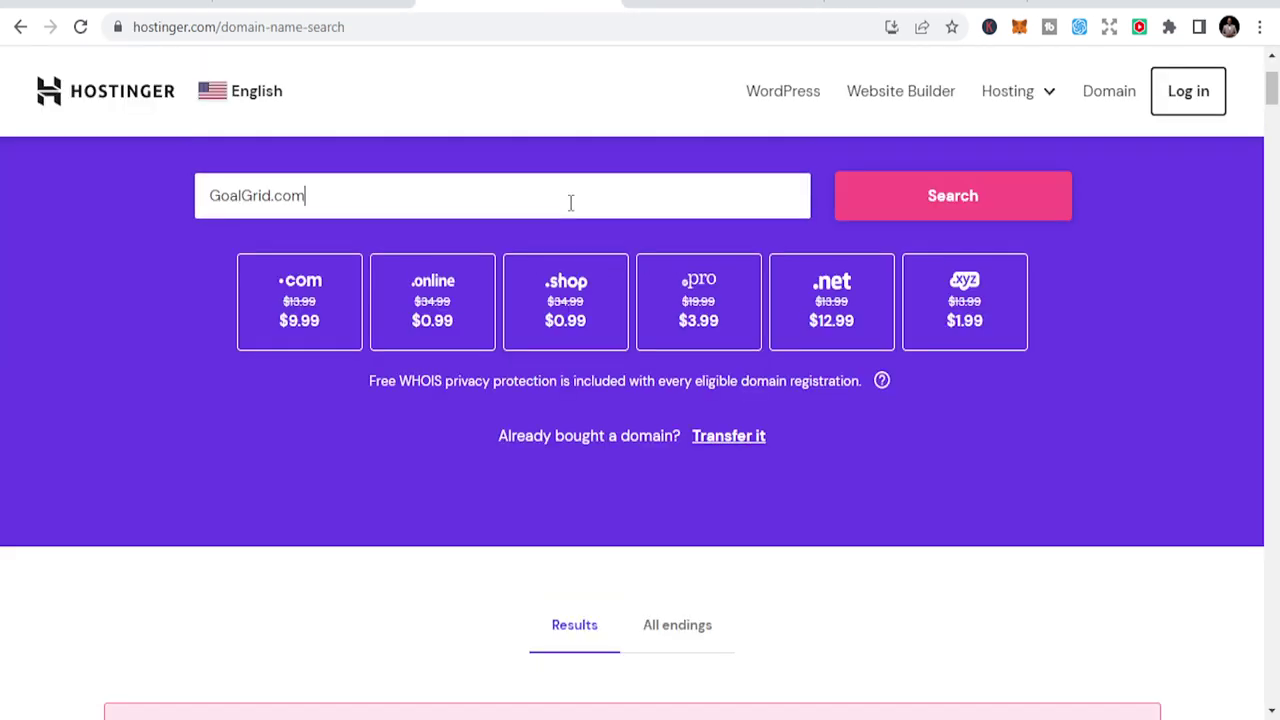
key("ctrl+shift+Left")
key("ctrl+shift+Left")
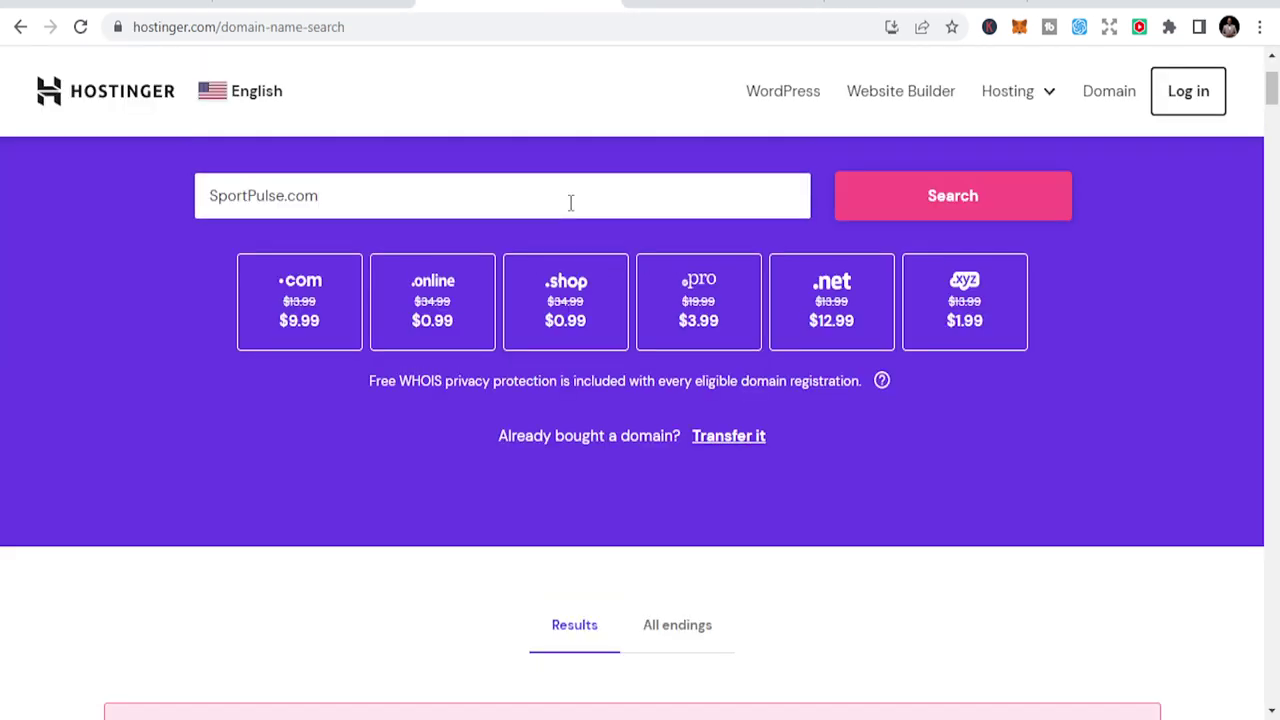
left_click(970, 188)
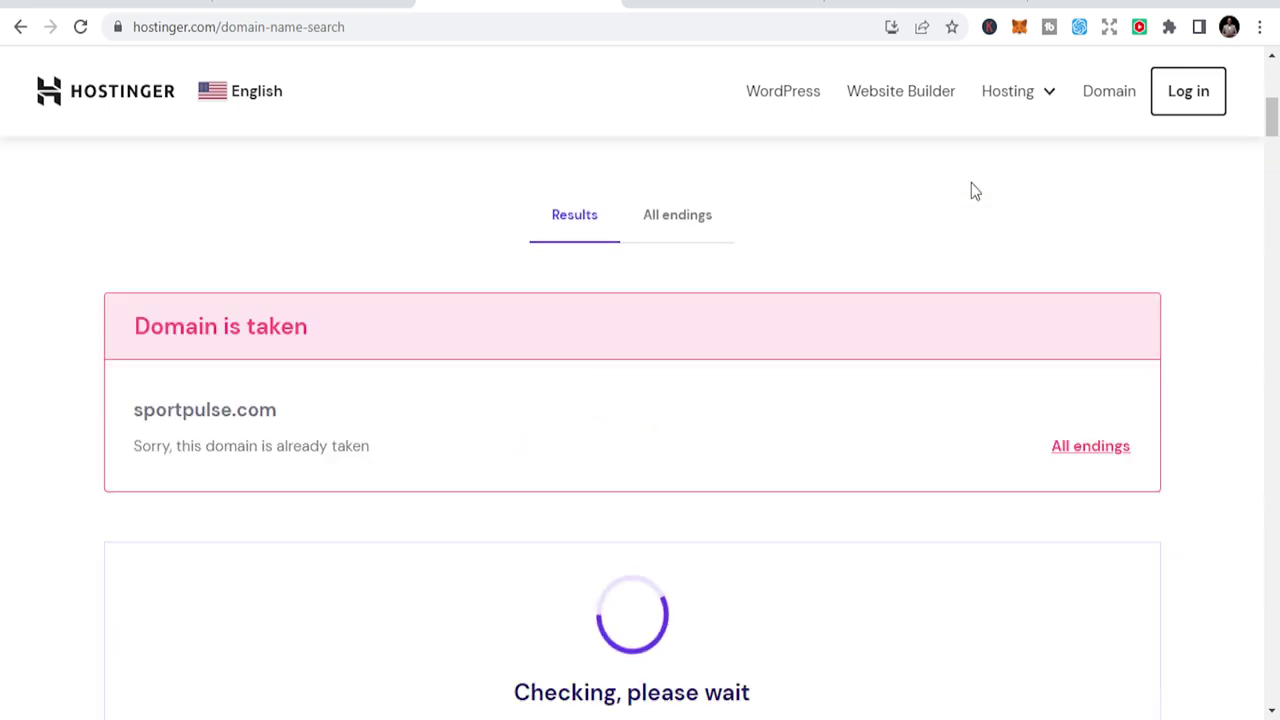
Load sportpulse.com in the browser tab that shows goalgrid.com to see whether a website exists there
left_click(925, 4)
left_click(794, 35)
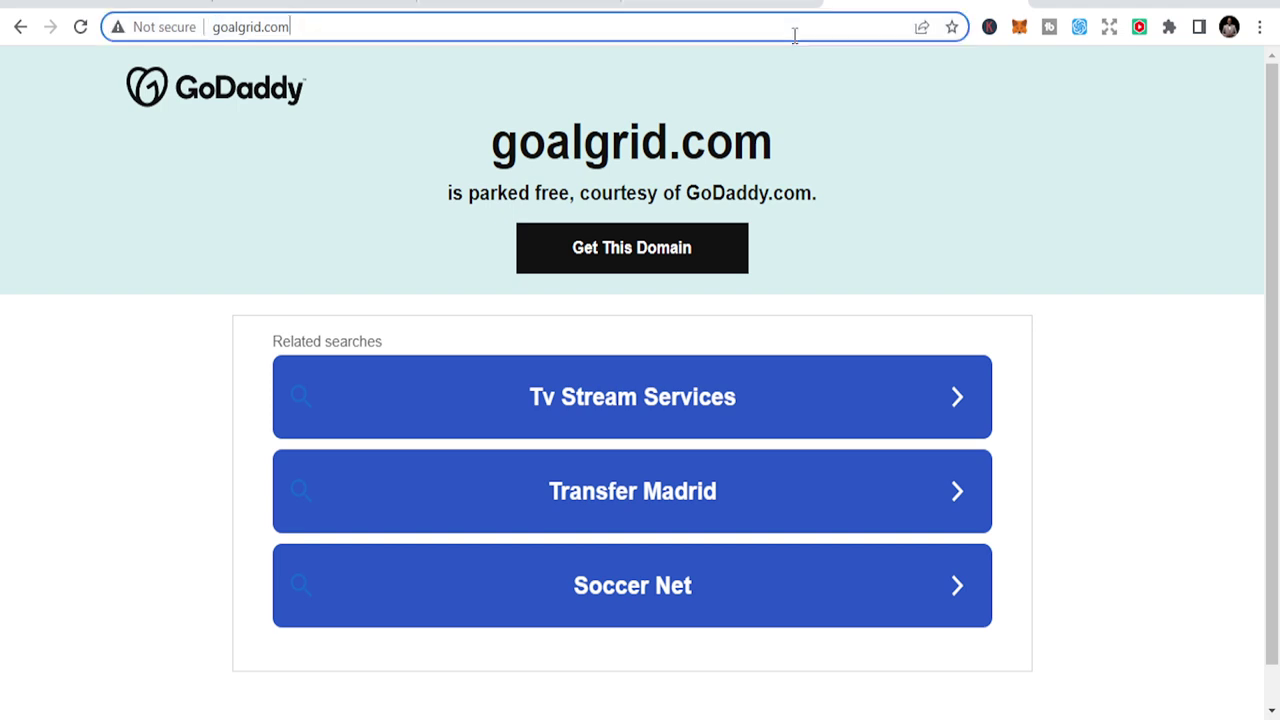
key("ctrl+v")
key("Return")
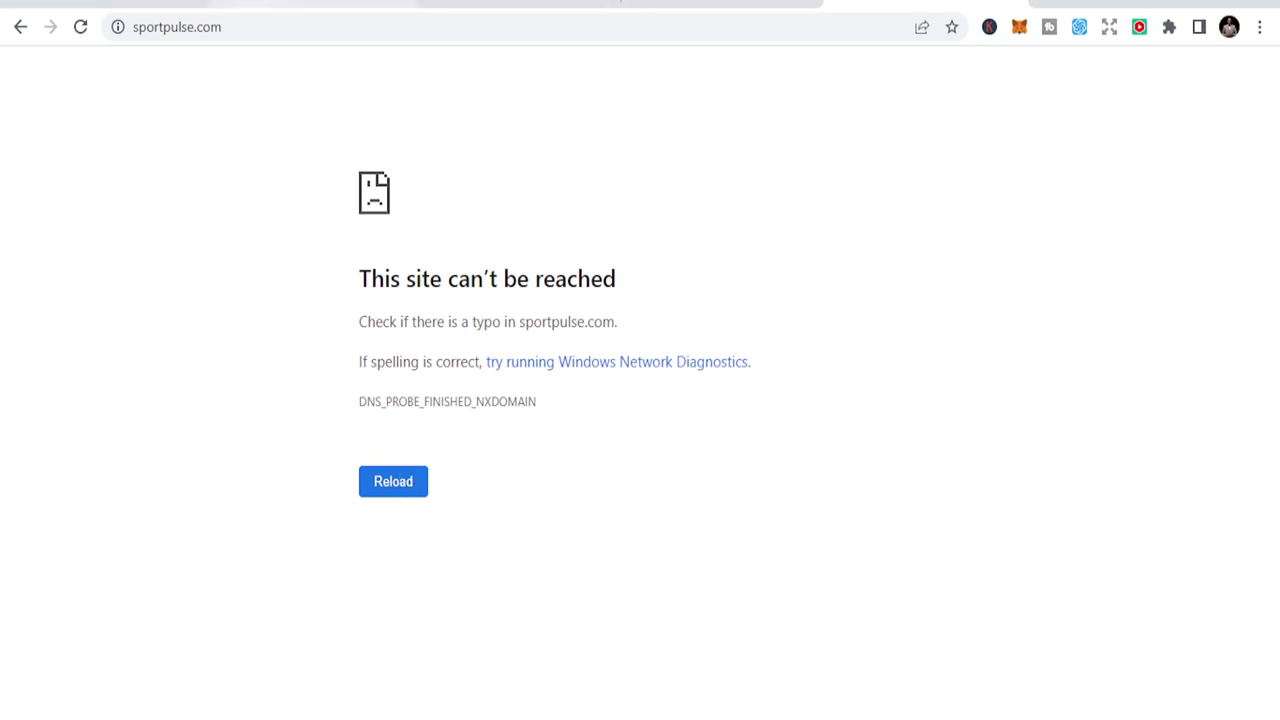
Copy MatchMeld.com from ChatGPT's list of suggestions and check its availability in Hostinger's domain search
left_click(513, 4)
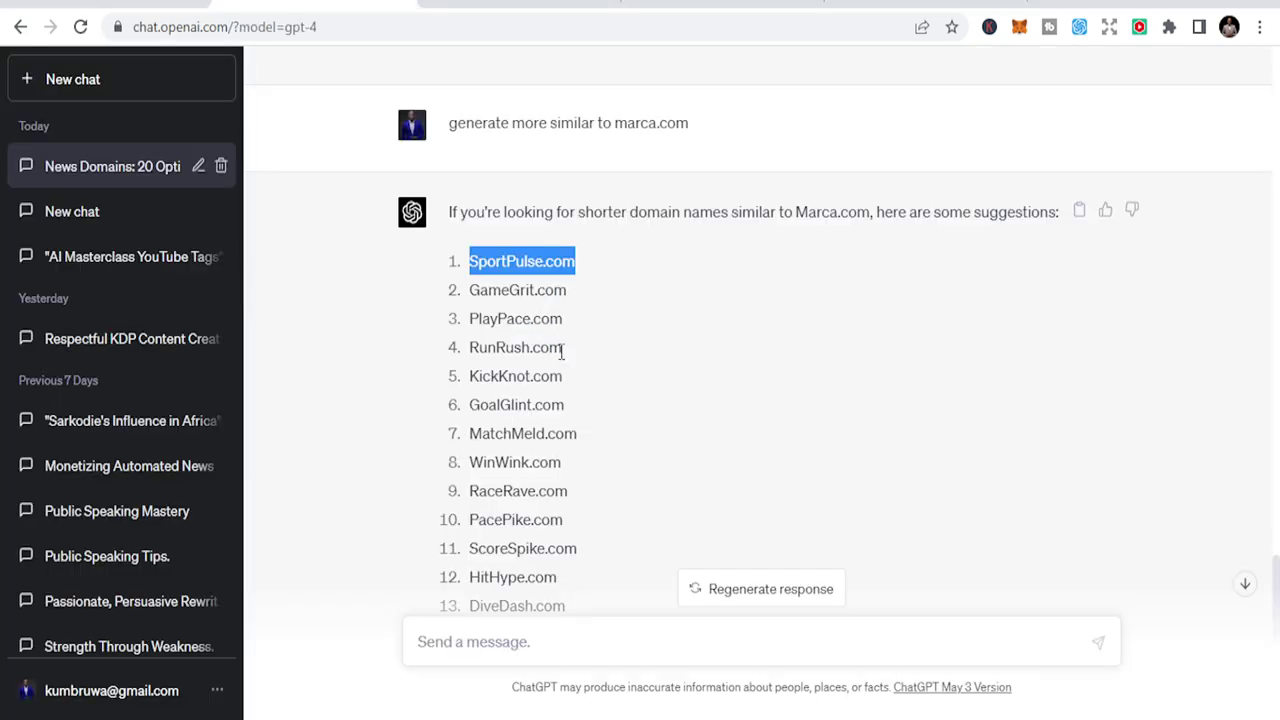
scroll(561, 352, "down", 2)
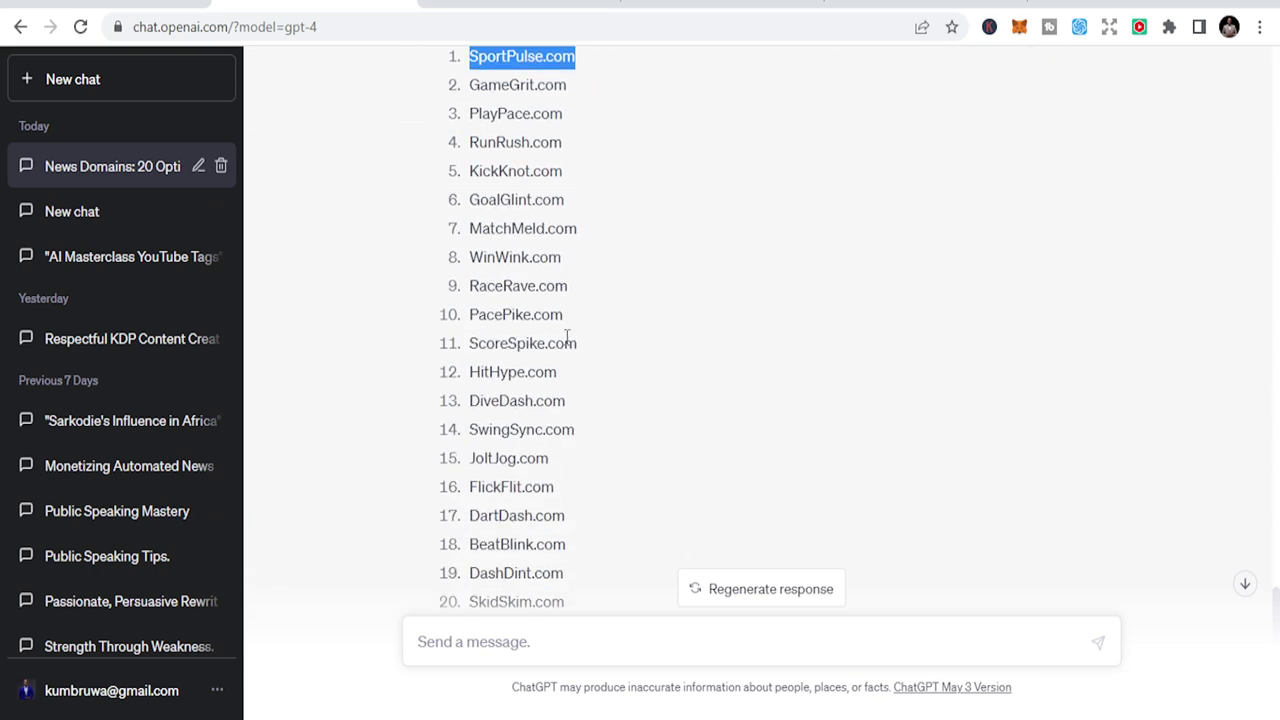
left_click(575, 233)
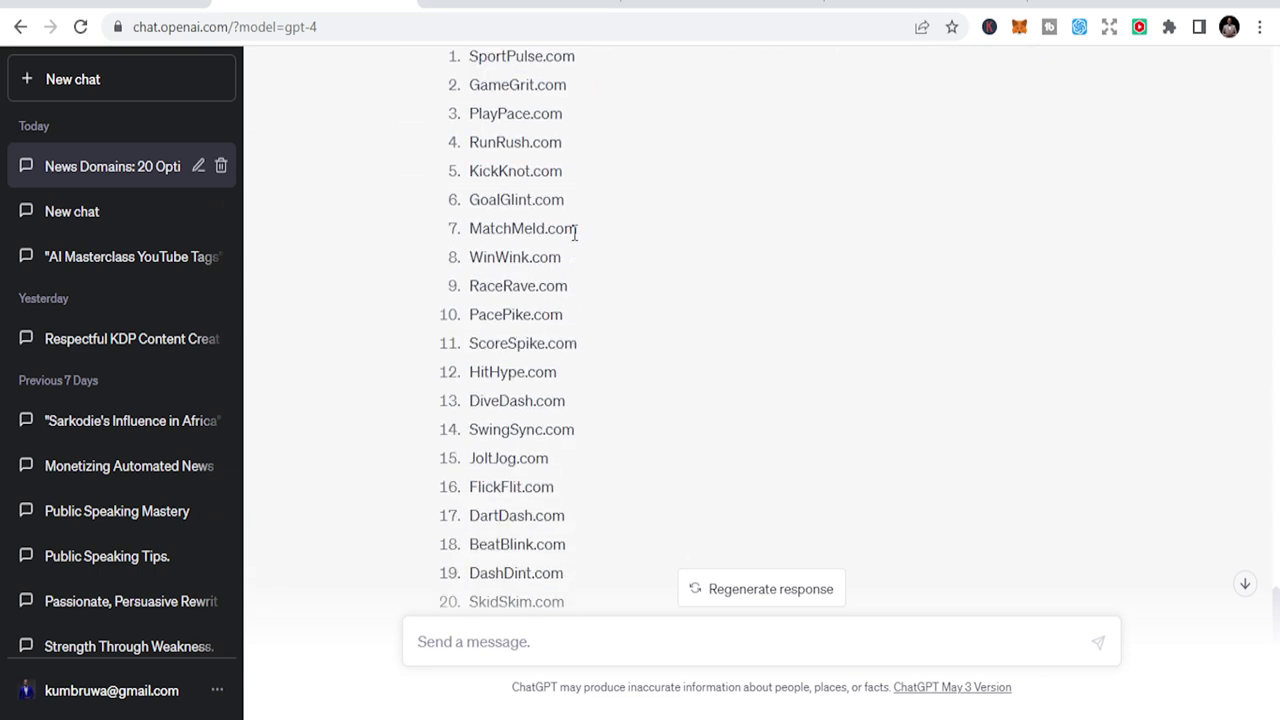
left_click_drag(577, 233, 476, 239)
key("ctrl+c")
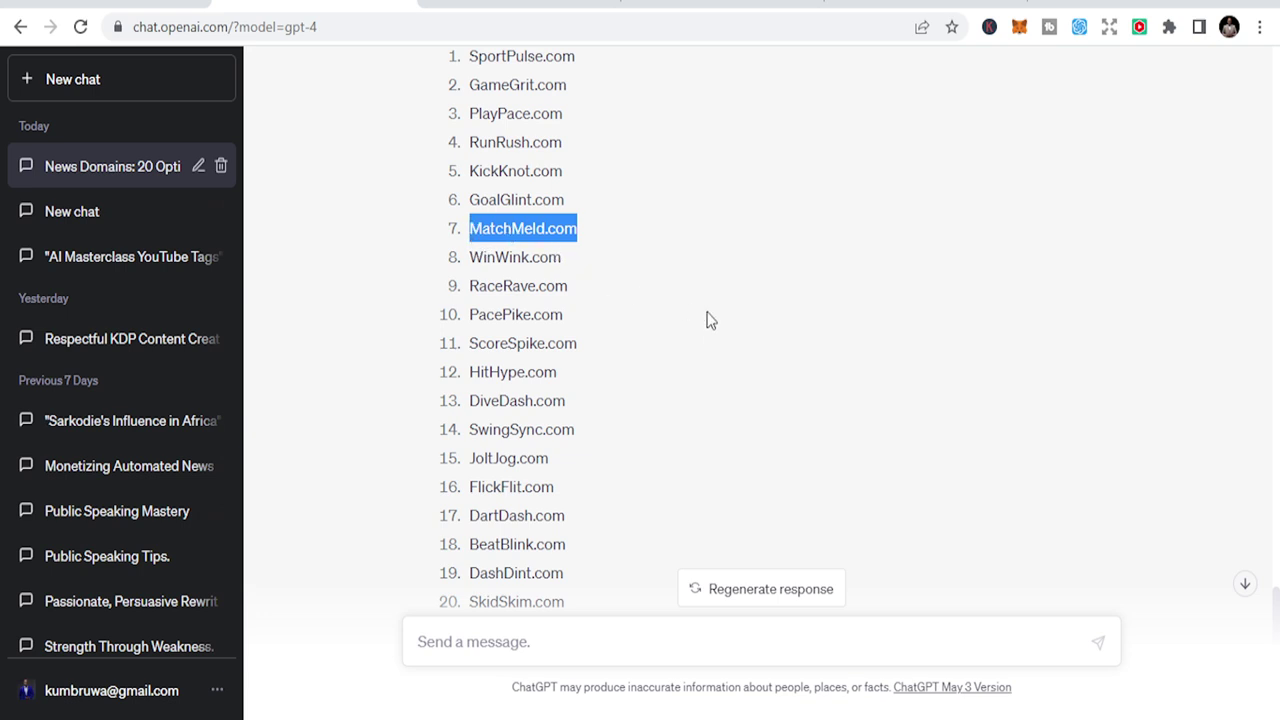
left_click(530, 4)
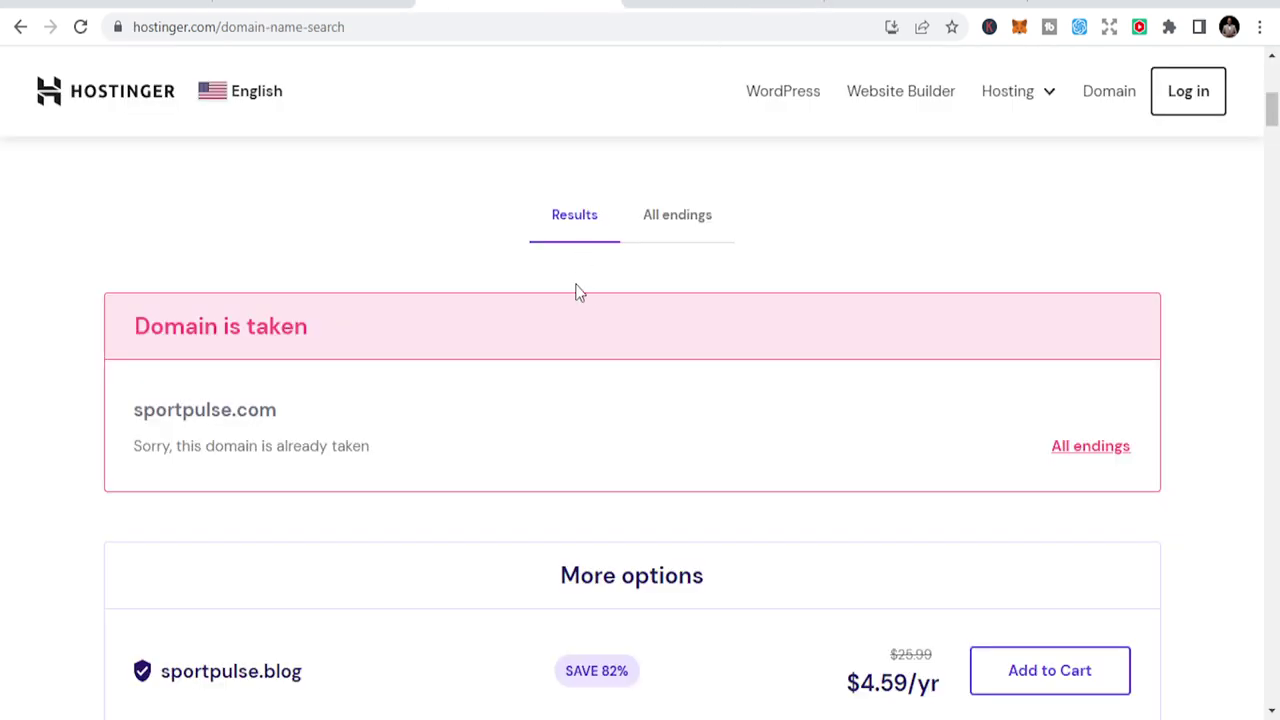
scroll(847, 248, "up", 4)
triple_click(673, 197)
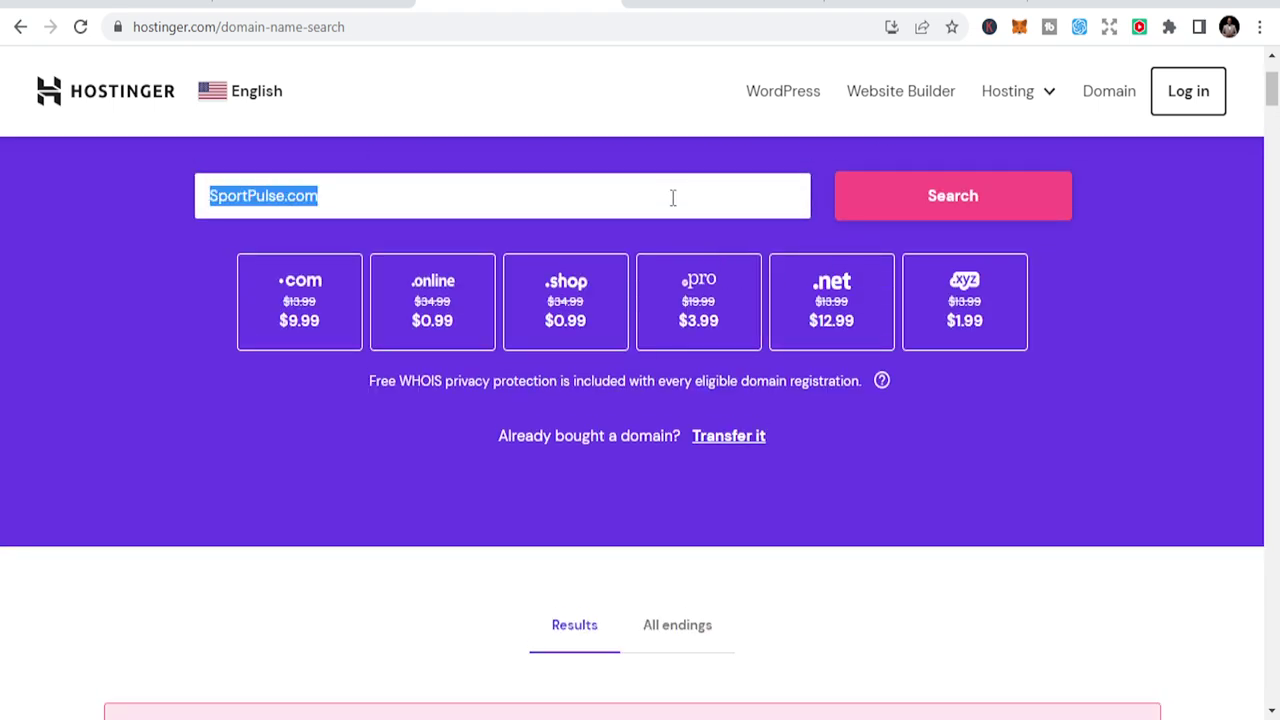
key("ctrl+v")
left_click(975, 205)
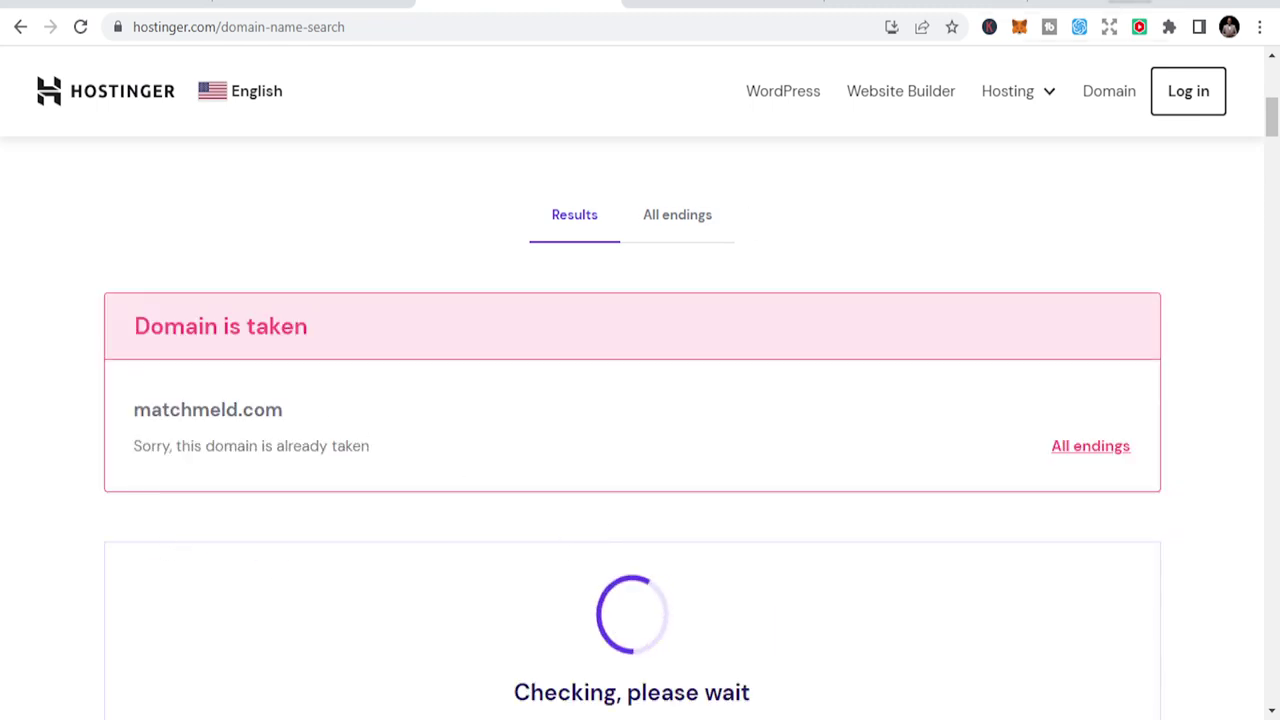
Load MatchMeld.com in the browser tab that shows sportpulse.com and look over the page for how the domain is used
left_click(897, 6)
left_click(763, 37)
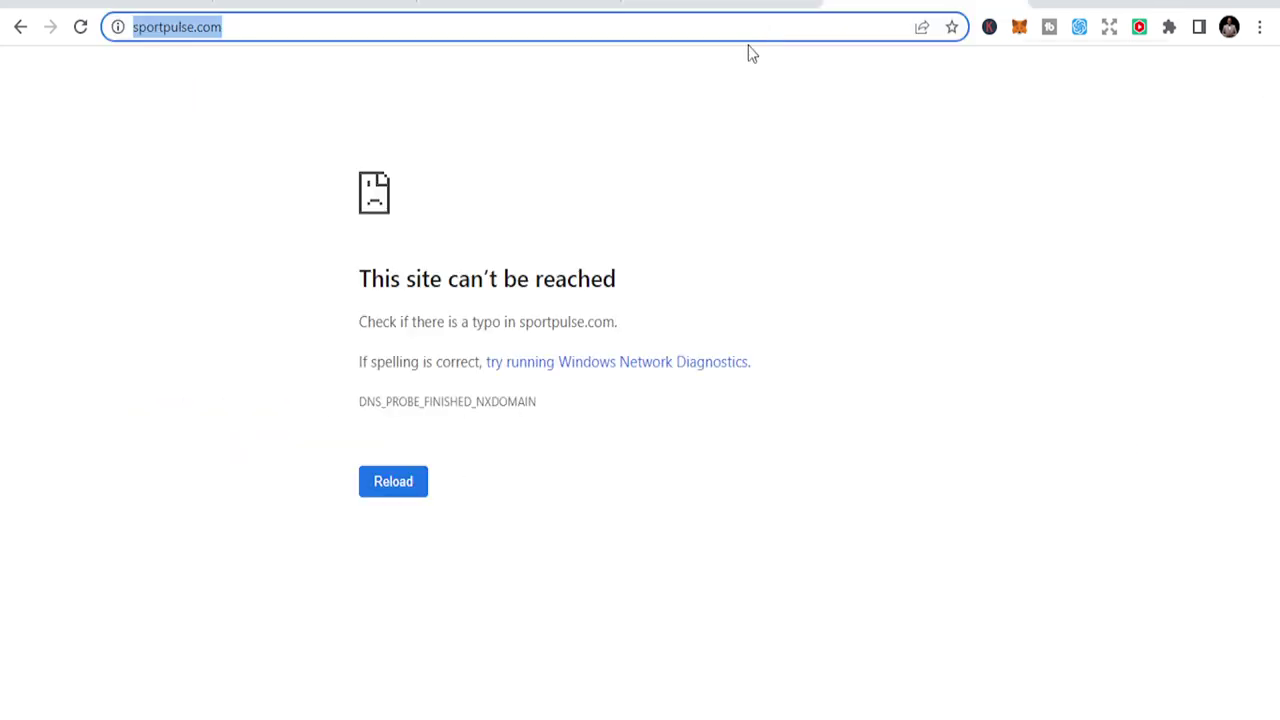
key("ctrl+v")
key("Return")
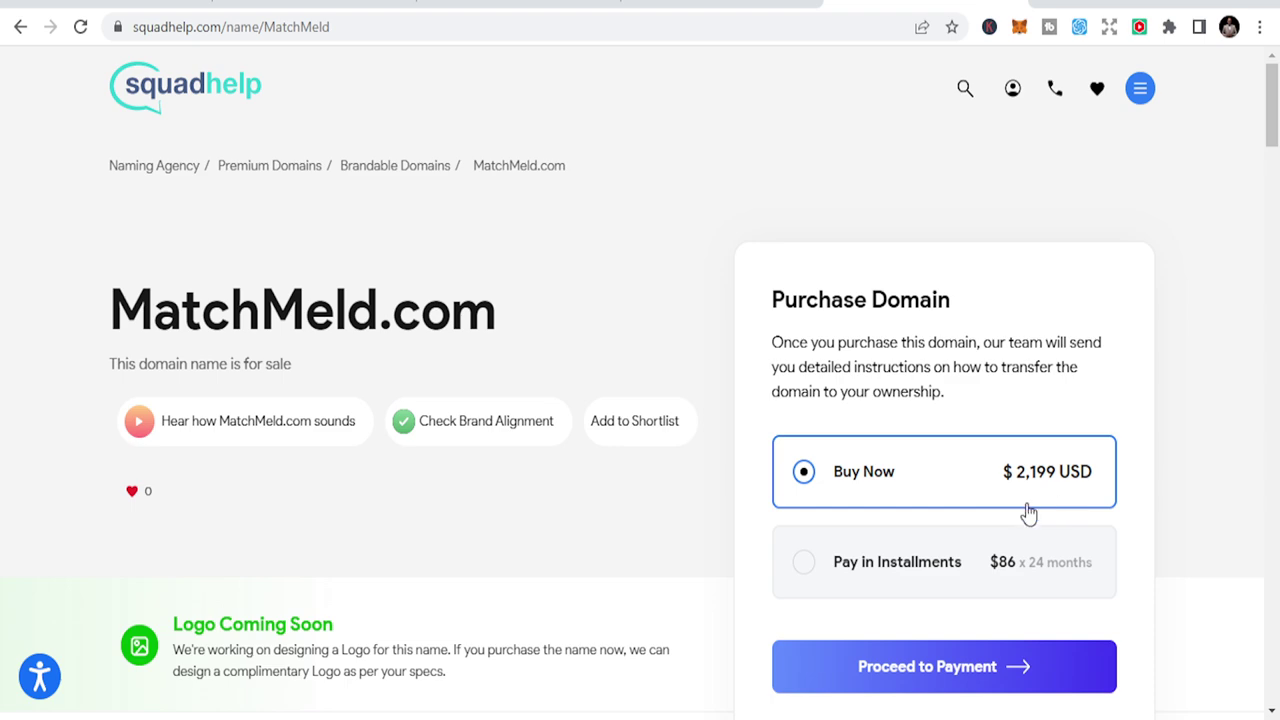
scroll(418, 480, "down", 3)
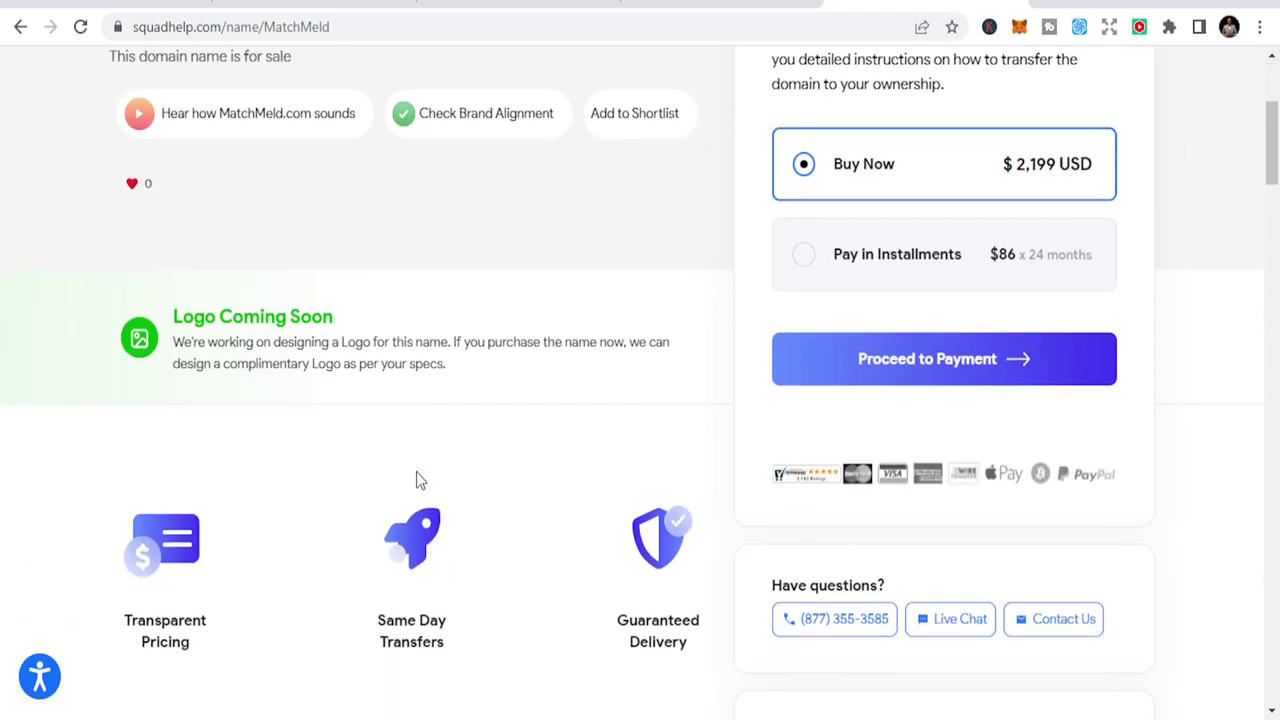
scroll(418, 480, "up", 3)
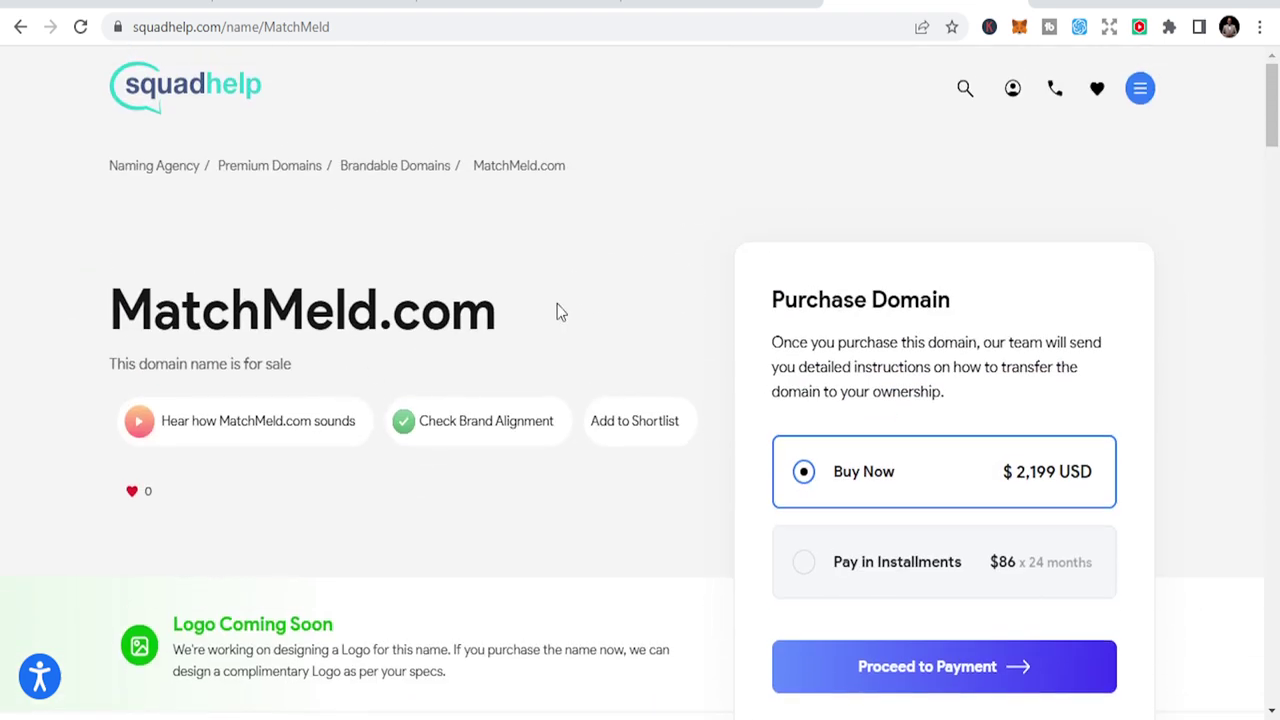
scroll(580, 320, "down", 2)
scroll(583, 366, "up", 2)
Return to ChatGPT and send the prompt "most of them are taken use the word marca"
left_click(517, 3)
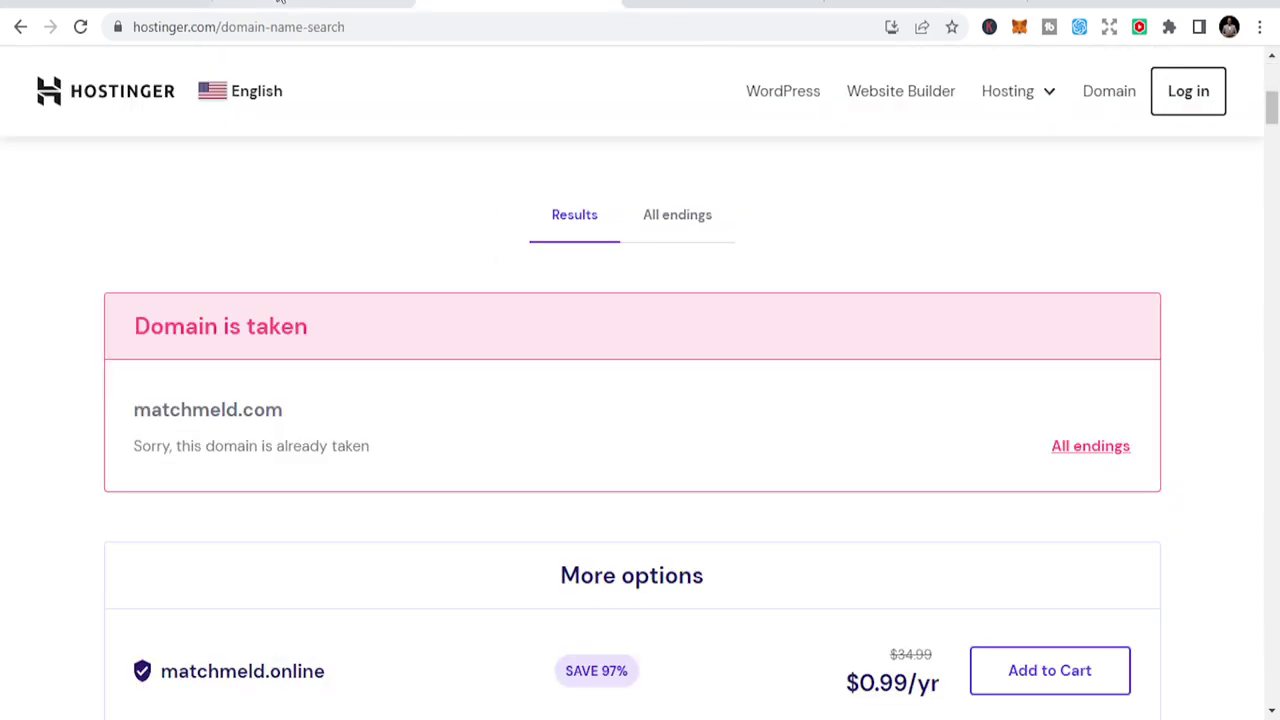
left_click(280, 5)
scroll(608, 491, "down", 2)
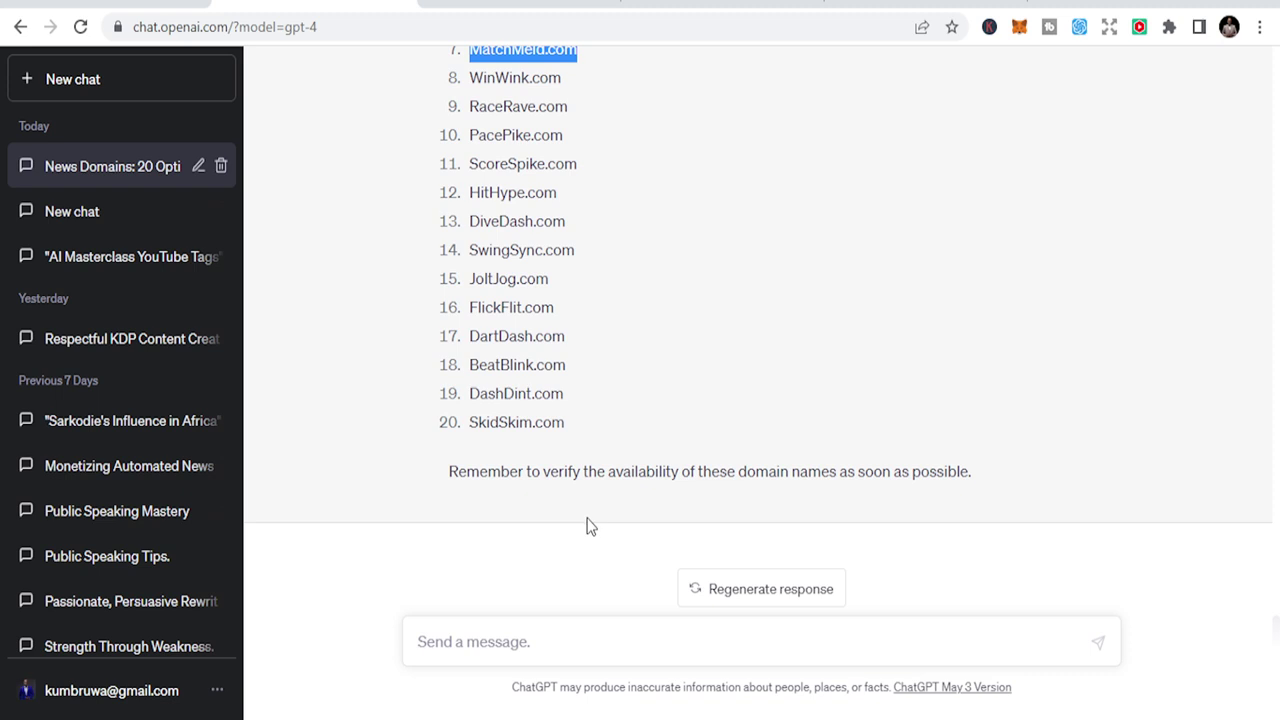
left_click(578, 650)
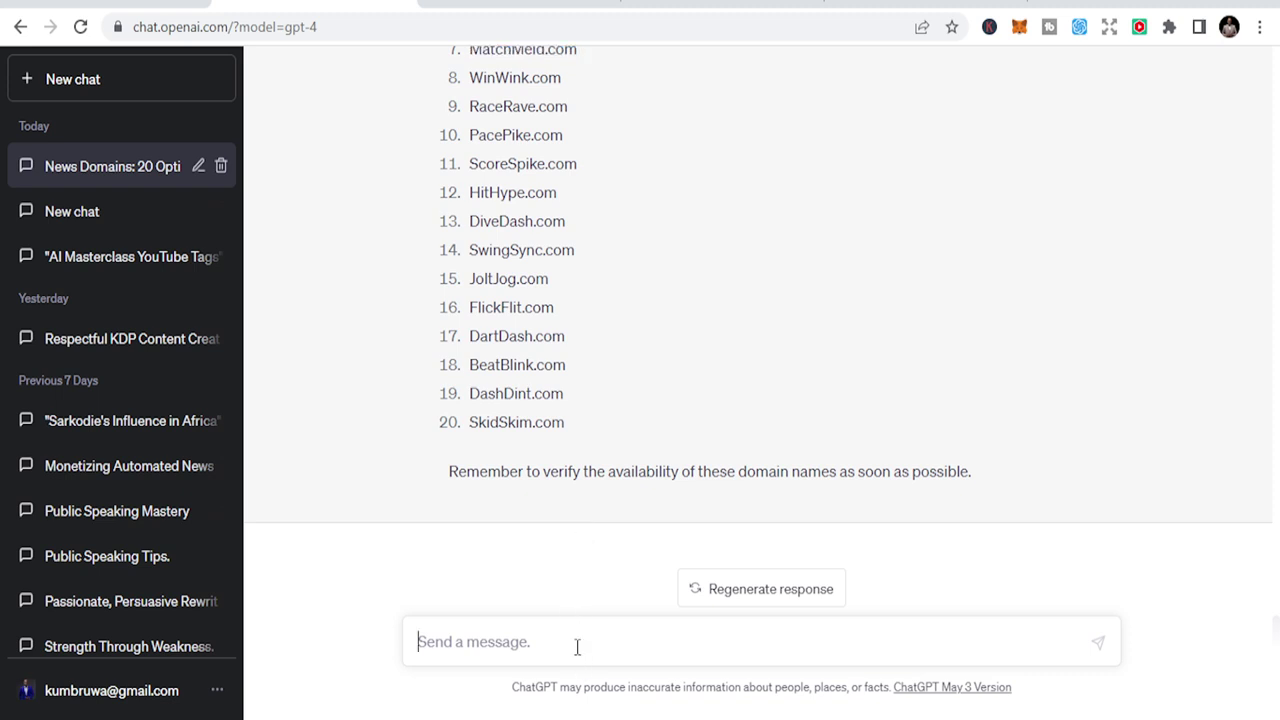
type("m")
key("BackSpace")
type("most of them are taken u")
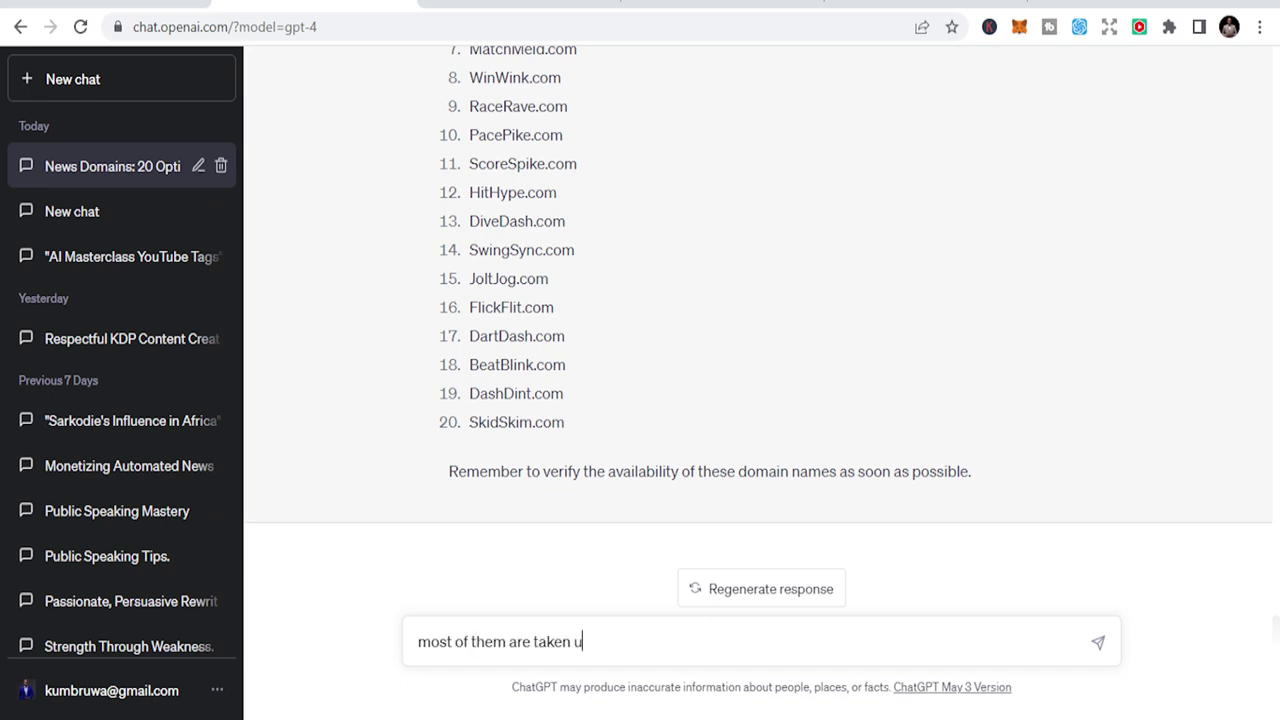
type("se the word marca")
key("Return")
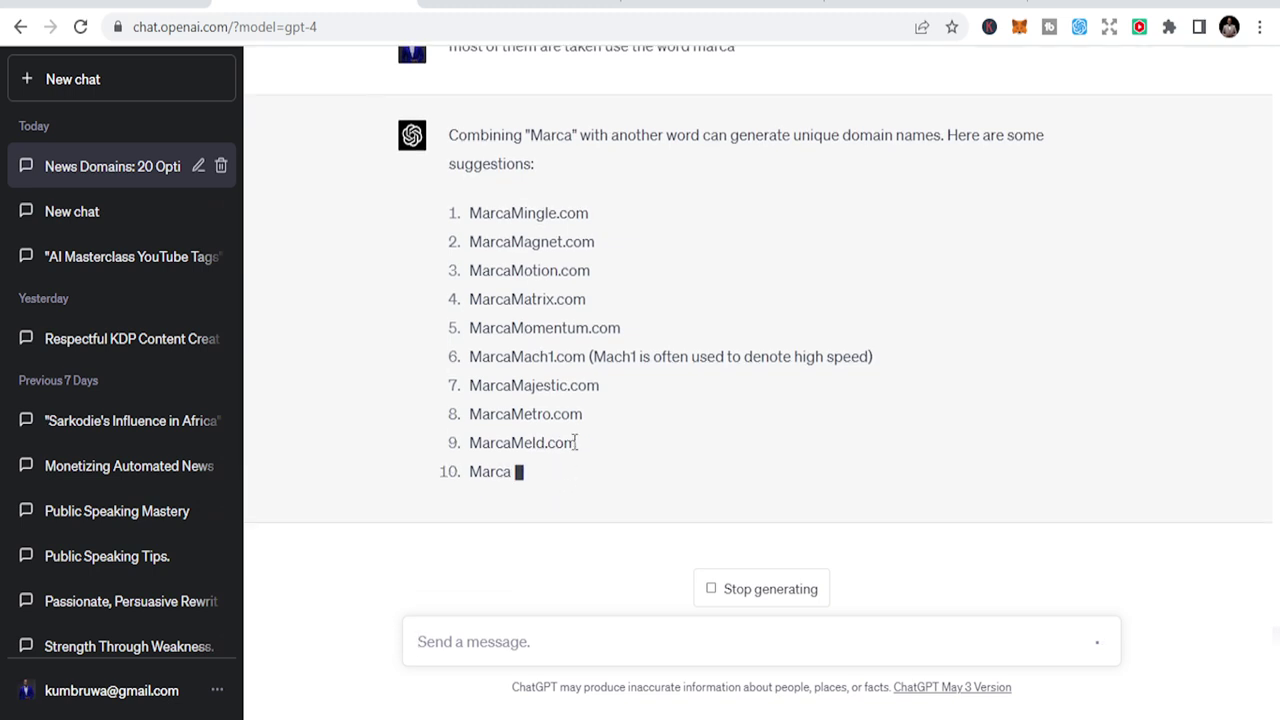
Copy MarcaMeld.com from ChatGPT's Marca-based suggestions and check its availability in Hostinger's domain search
left_click_drag(578, 443, 453, 443)
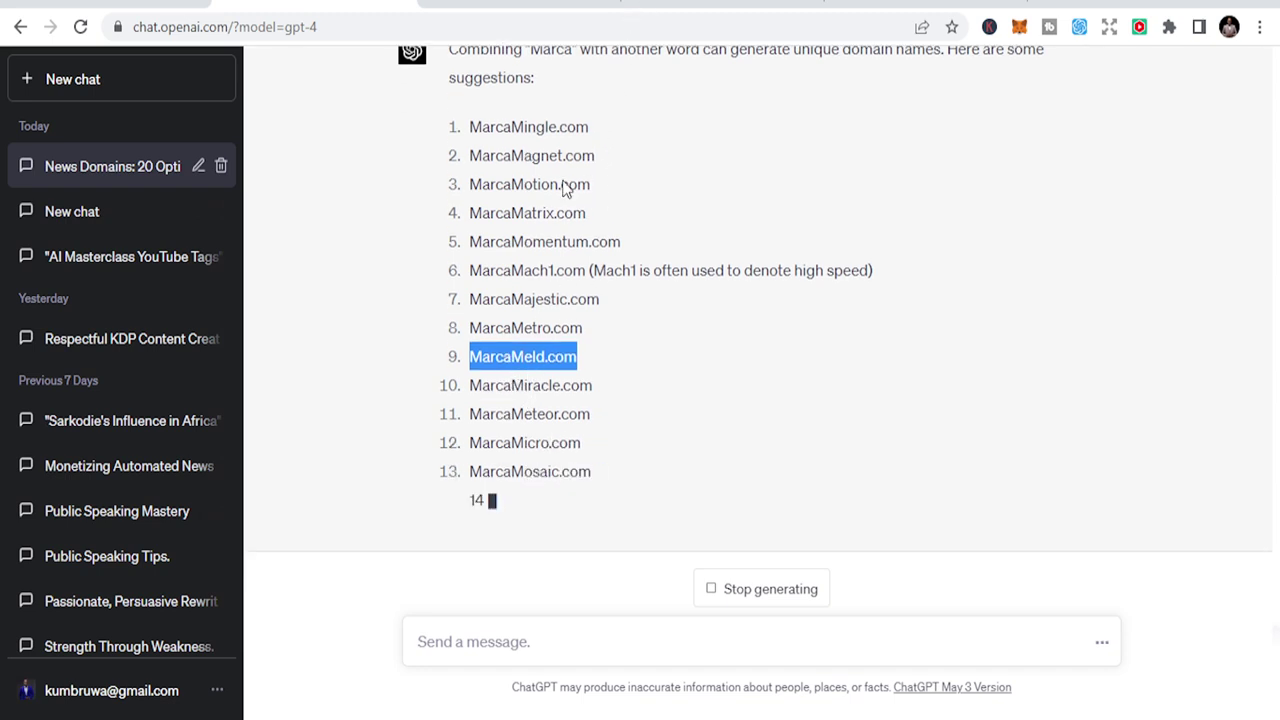
left_click(520, 390)
scroll(585, 414, "up", 1)
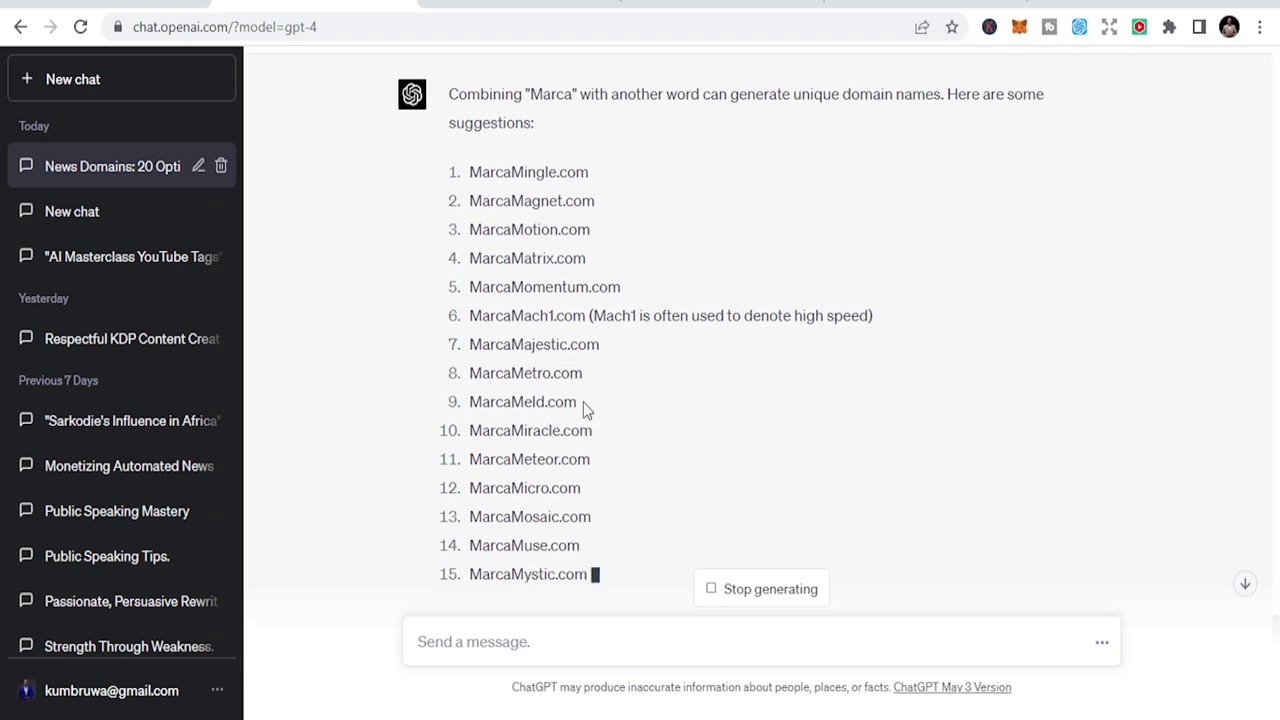
left_click_drag(577, 401, 469, 402)
key("ctrl+c")
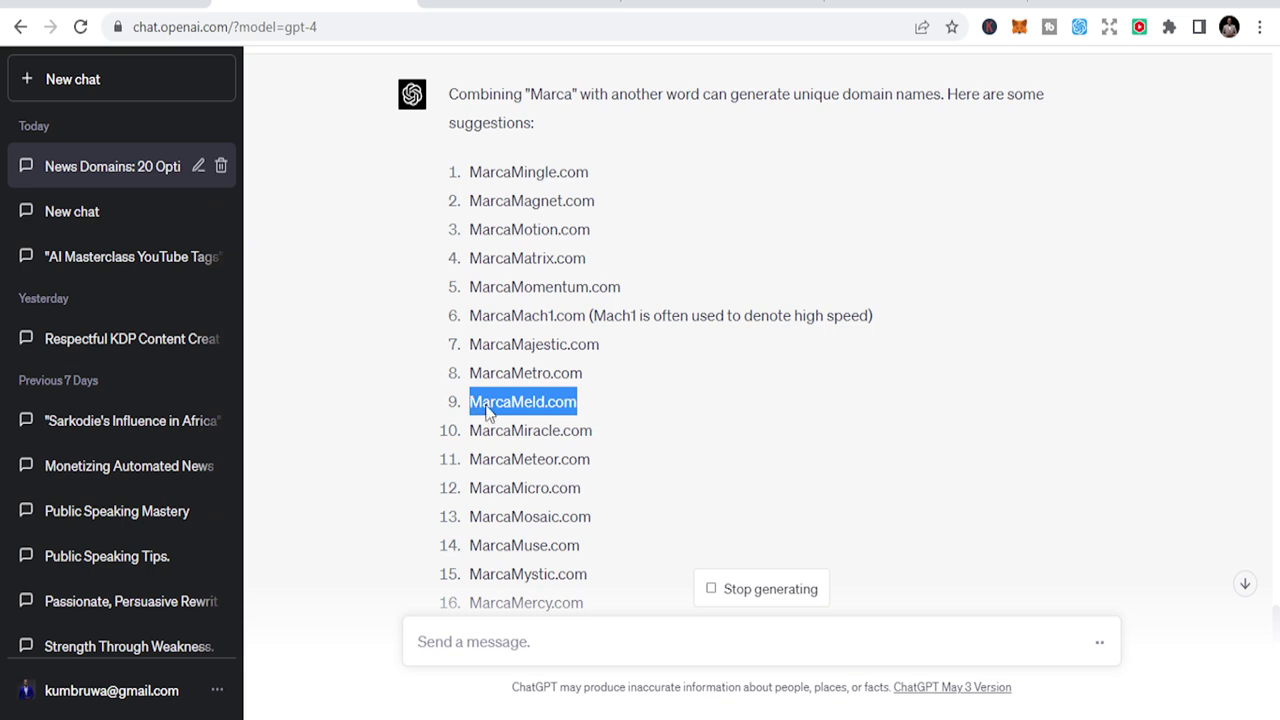
scroll(745, 467, "down", 3)
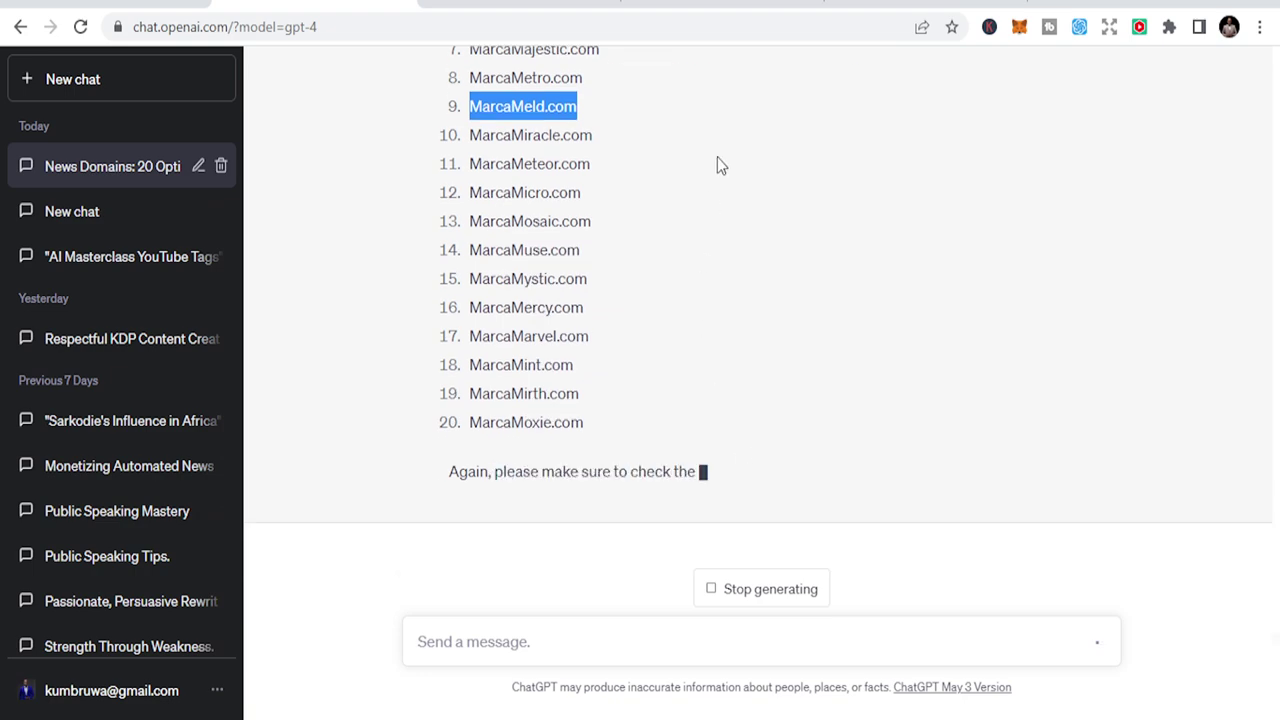
left_click(720, 4)
scroll(704, 352, "up", 5)
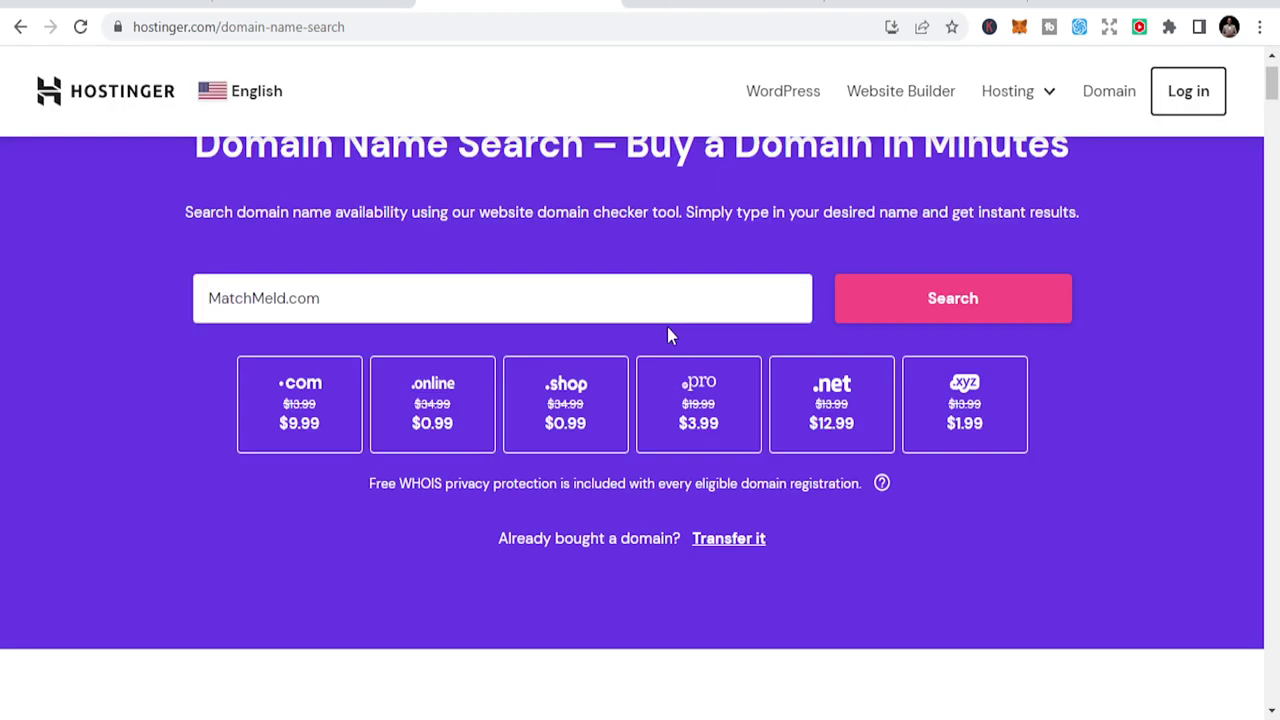
triple_click(668, 314)
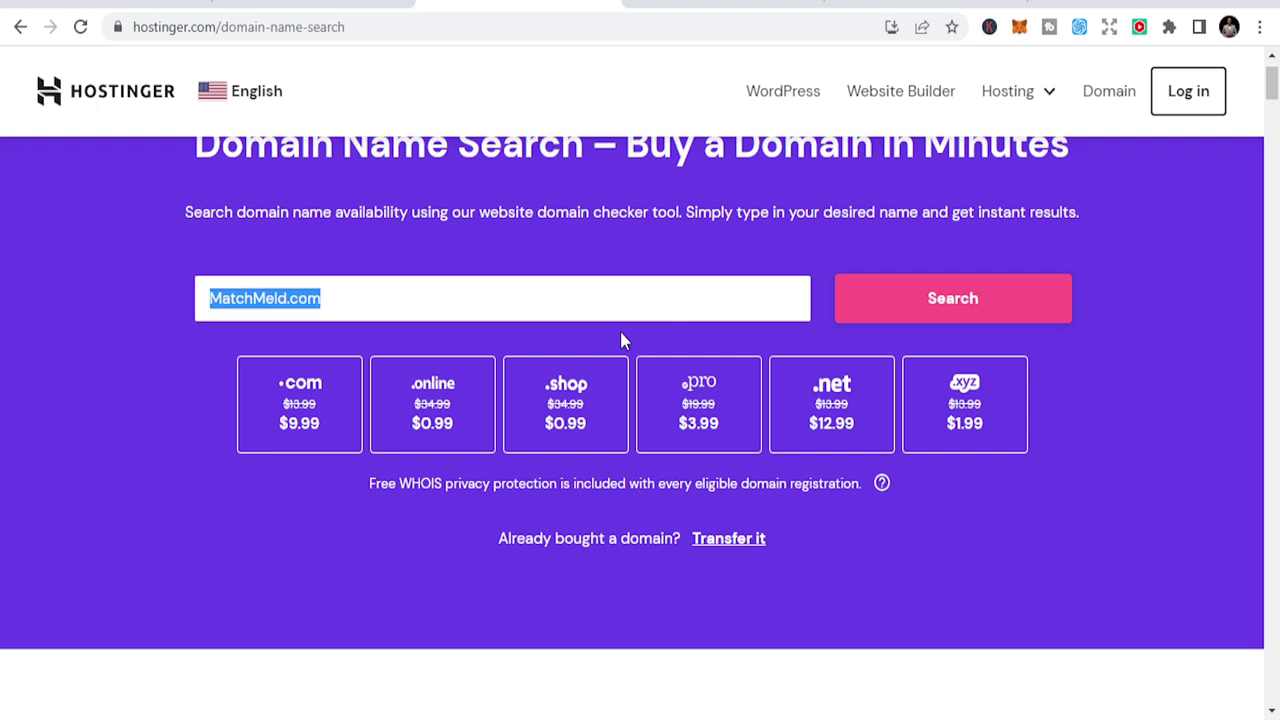
key("ctrl+v")
left_click(1006, 300)
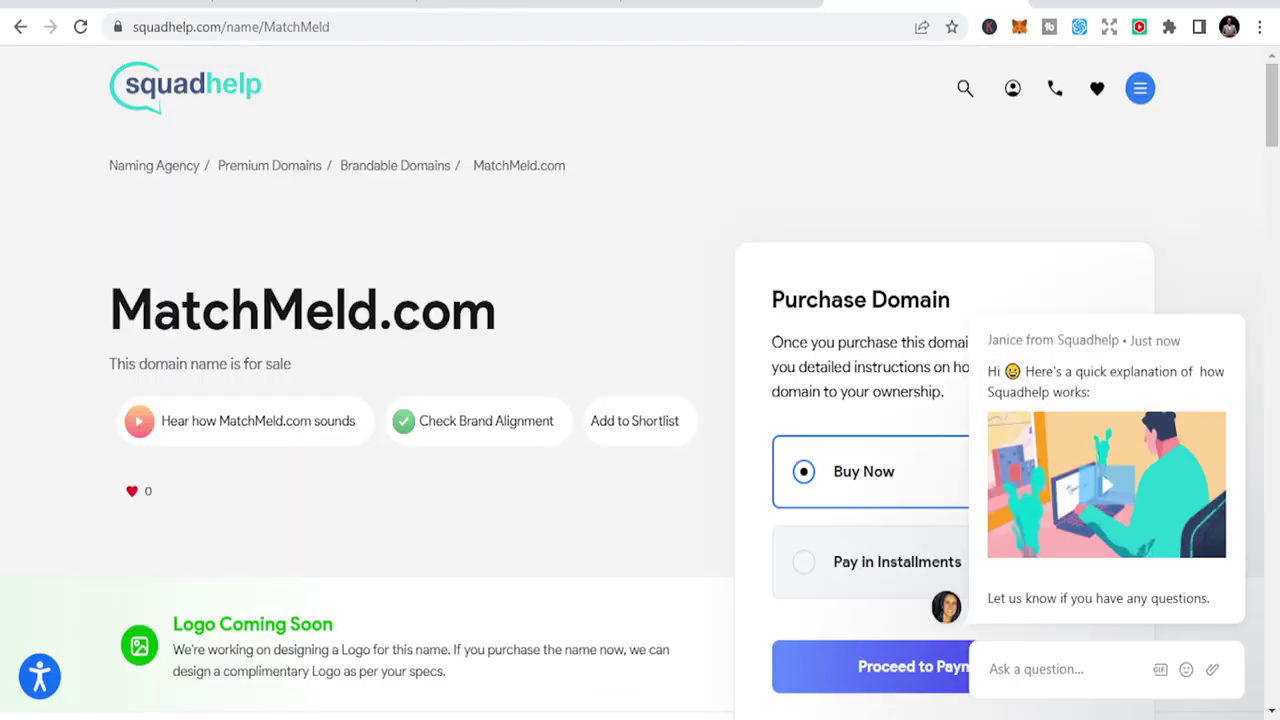
Open marca.com in the browser tab that shows the MatchMeld.com page and look through its home page
left_click(876, 27)
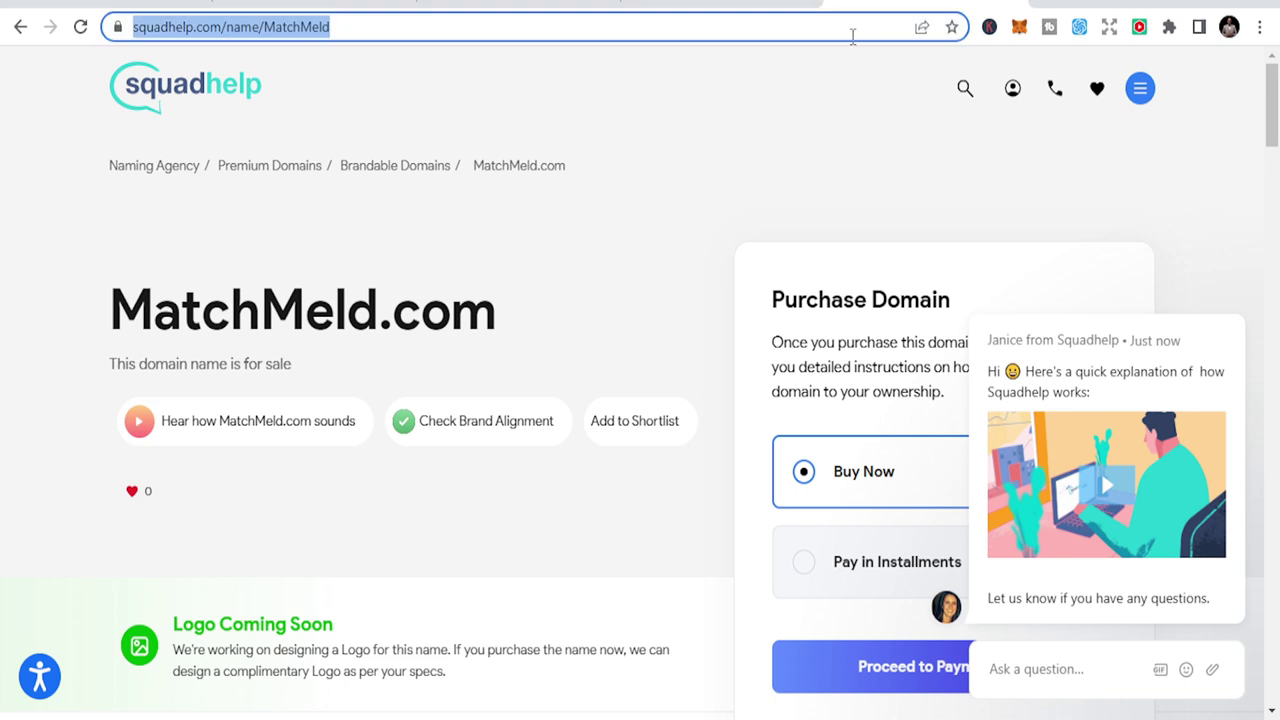
type("marca")
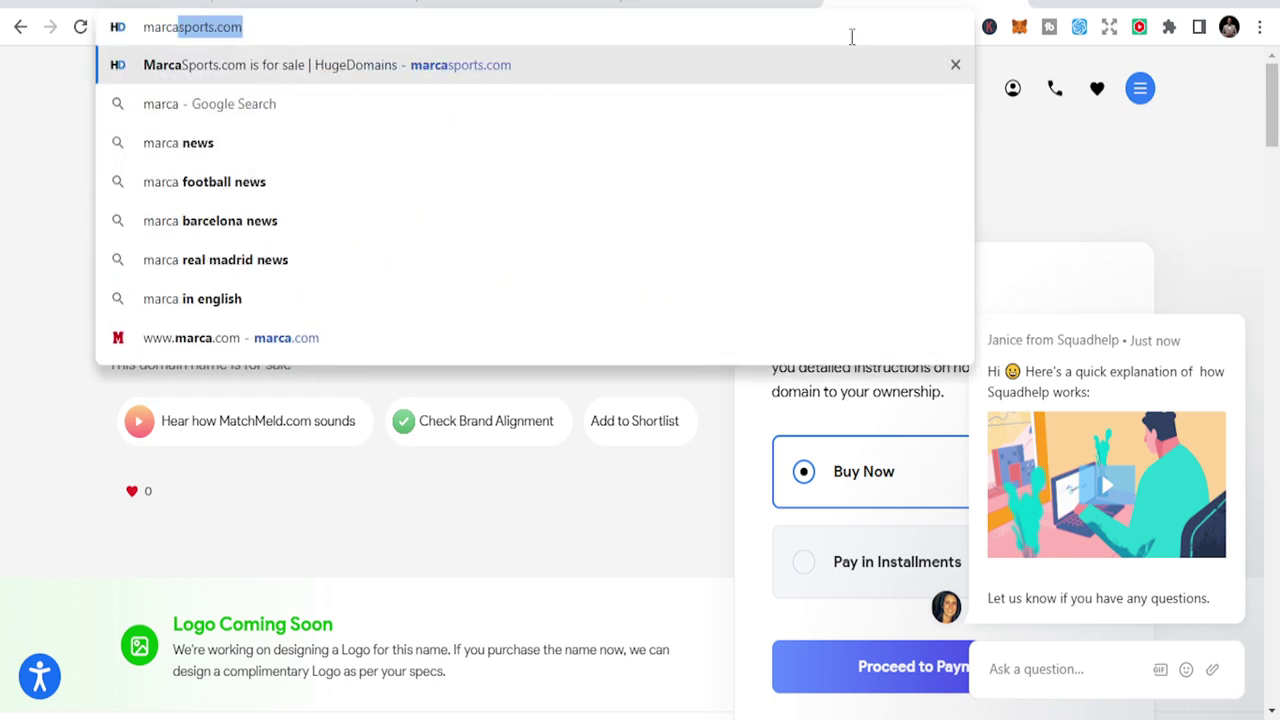
type(".com")
key("Return")
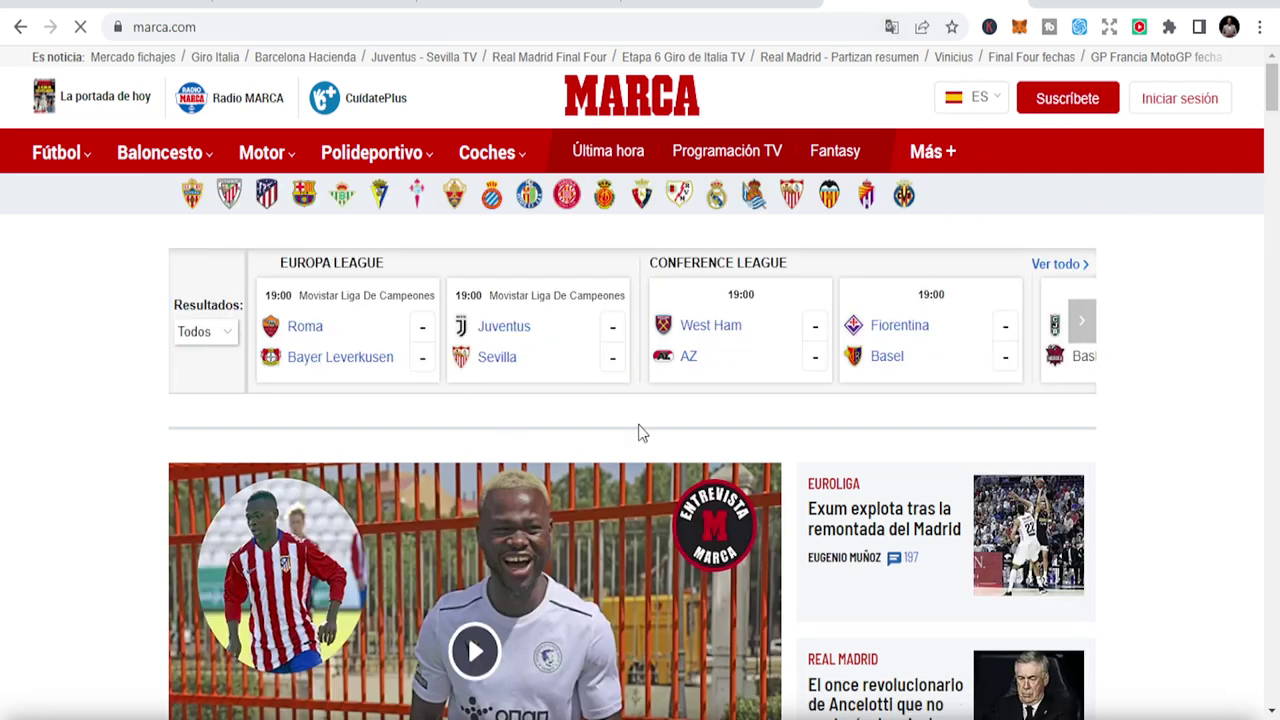
scroll(580, 425, "down", 4)
scroll(572, 425, "down", 10)
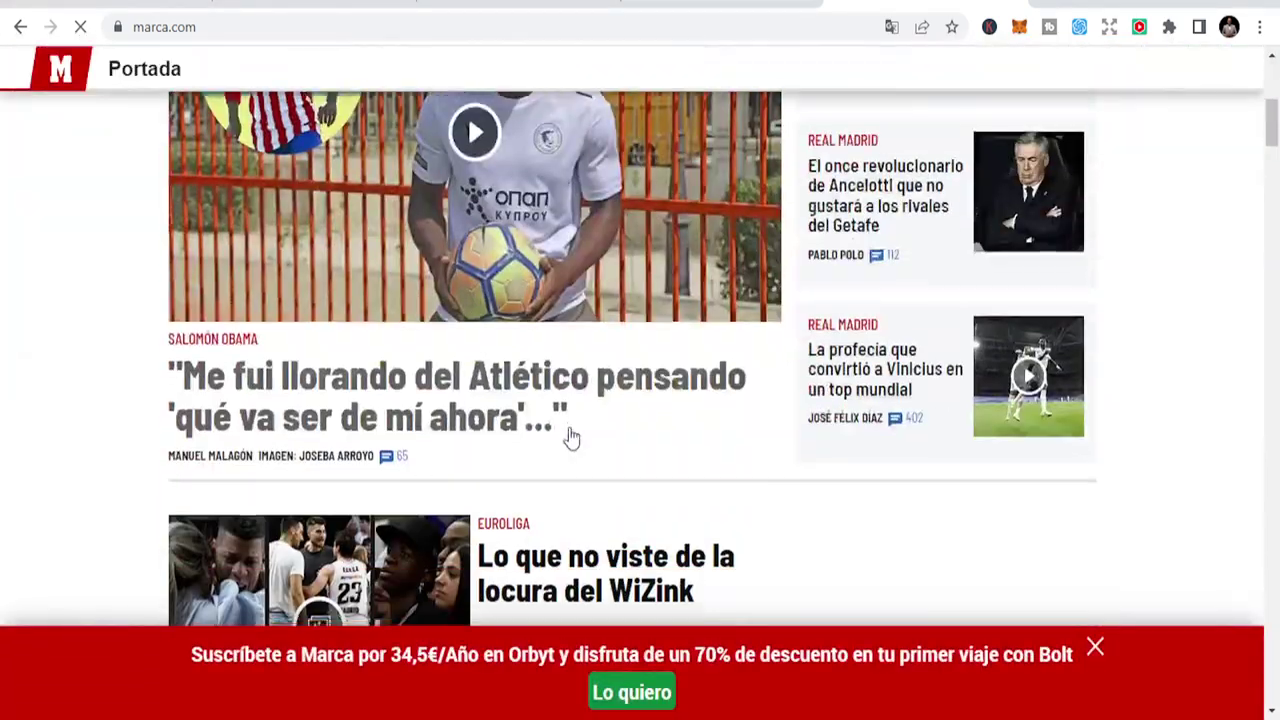
scroll(568, 406, "down", 9)
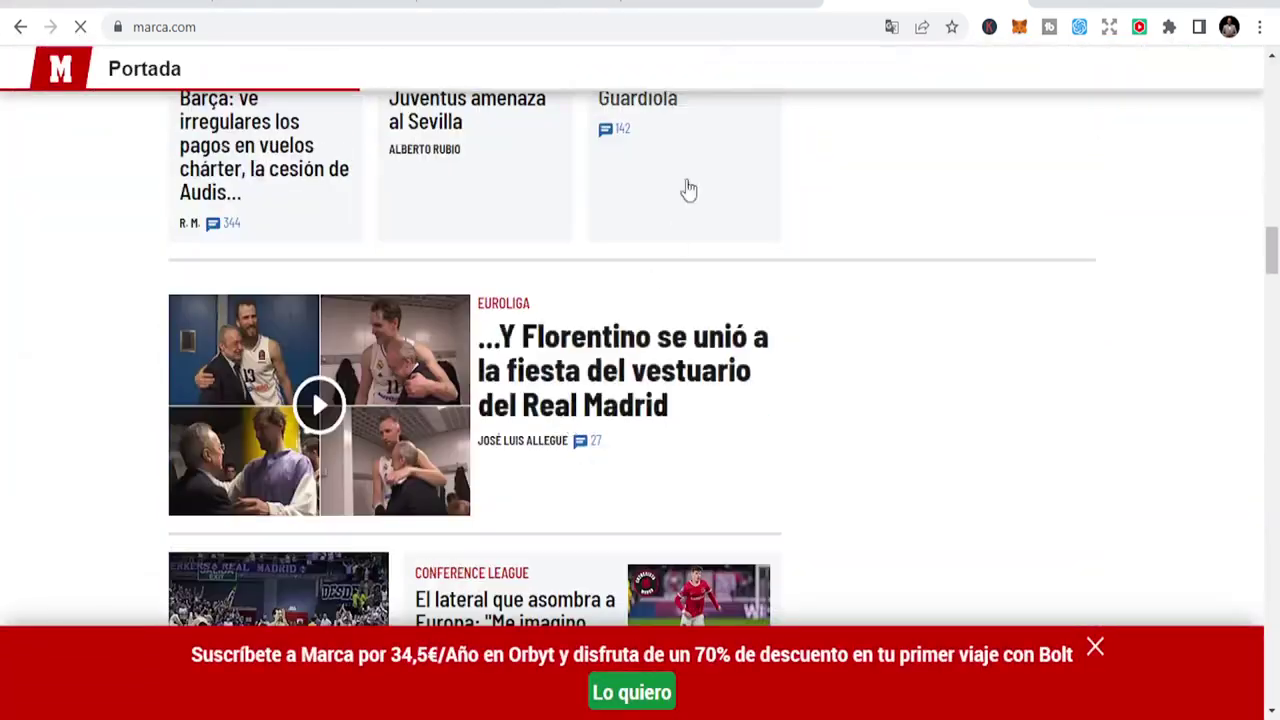
scroll(669, 234, "up", 3)
Return to Hostinger and review the search results and alternative endings for MarcaMeld.com
left_click(509, 4)
scroll(506, 357, "up", 6)
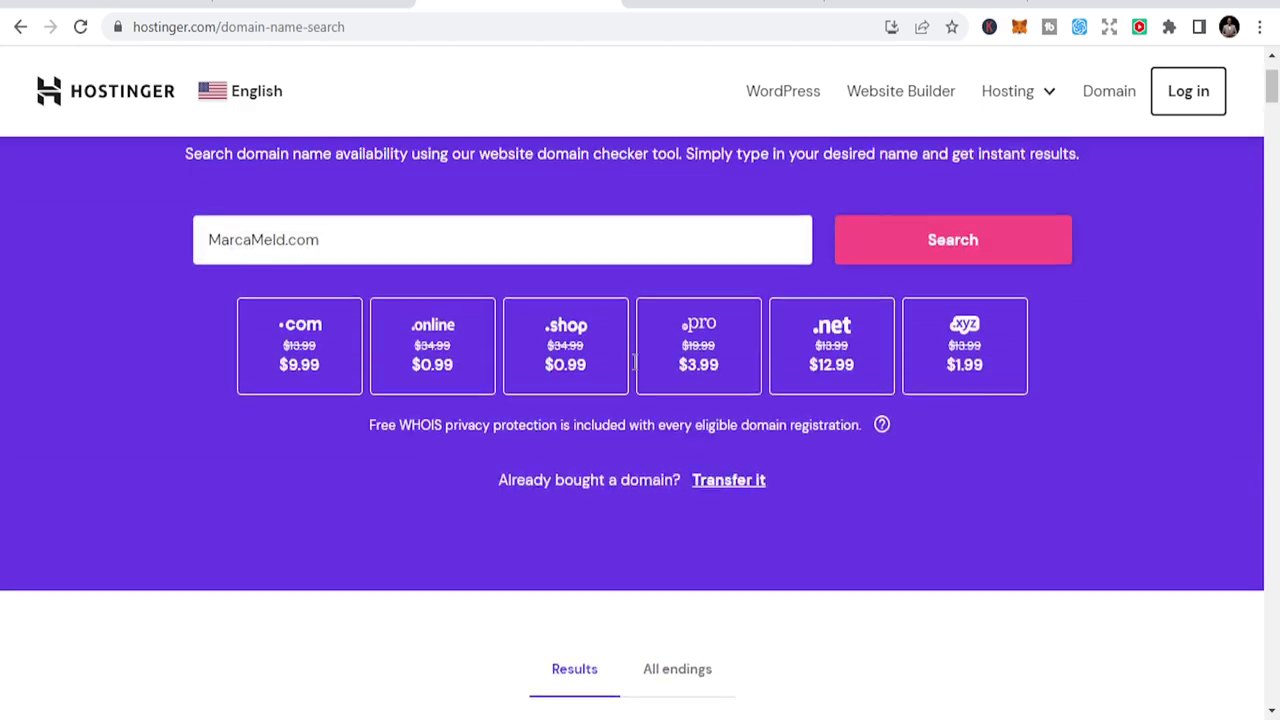
scroll(580, 314, "down", 1)
scroll(572, 385, "down", 1)
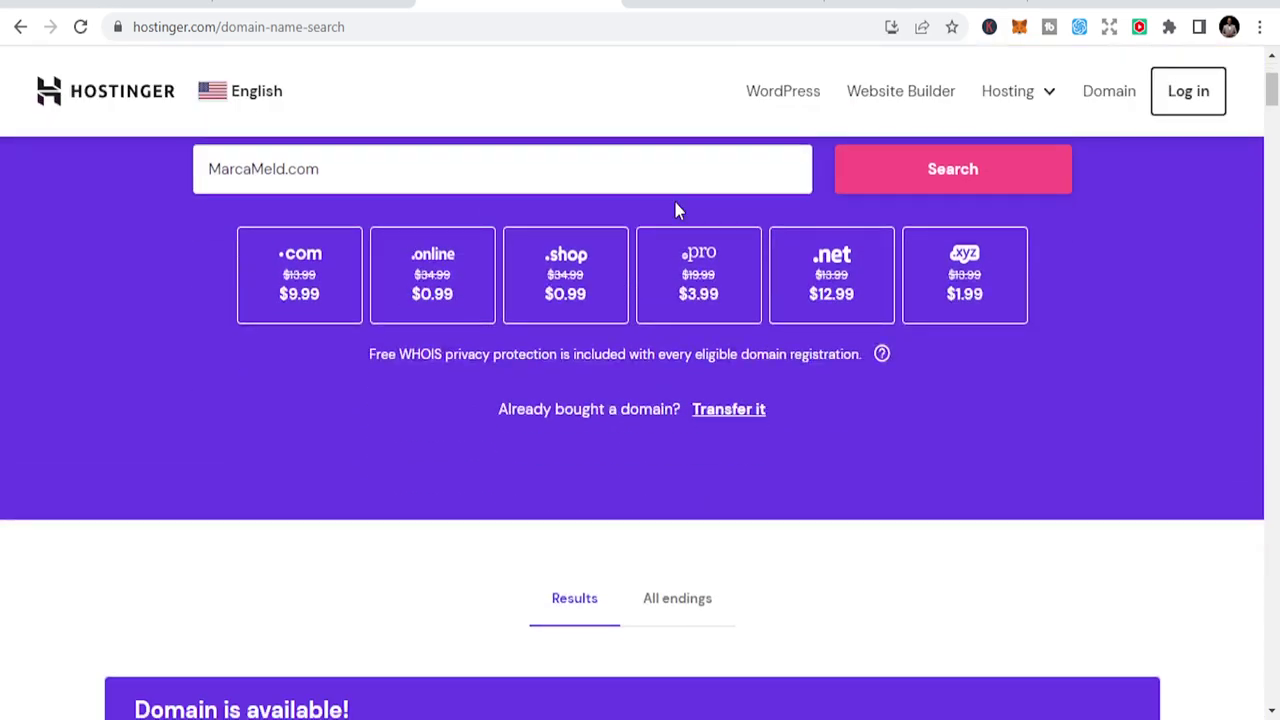
scroll(680, 379, "down", 5)
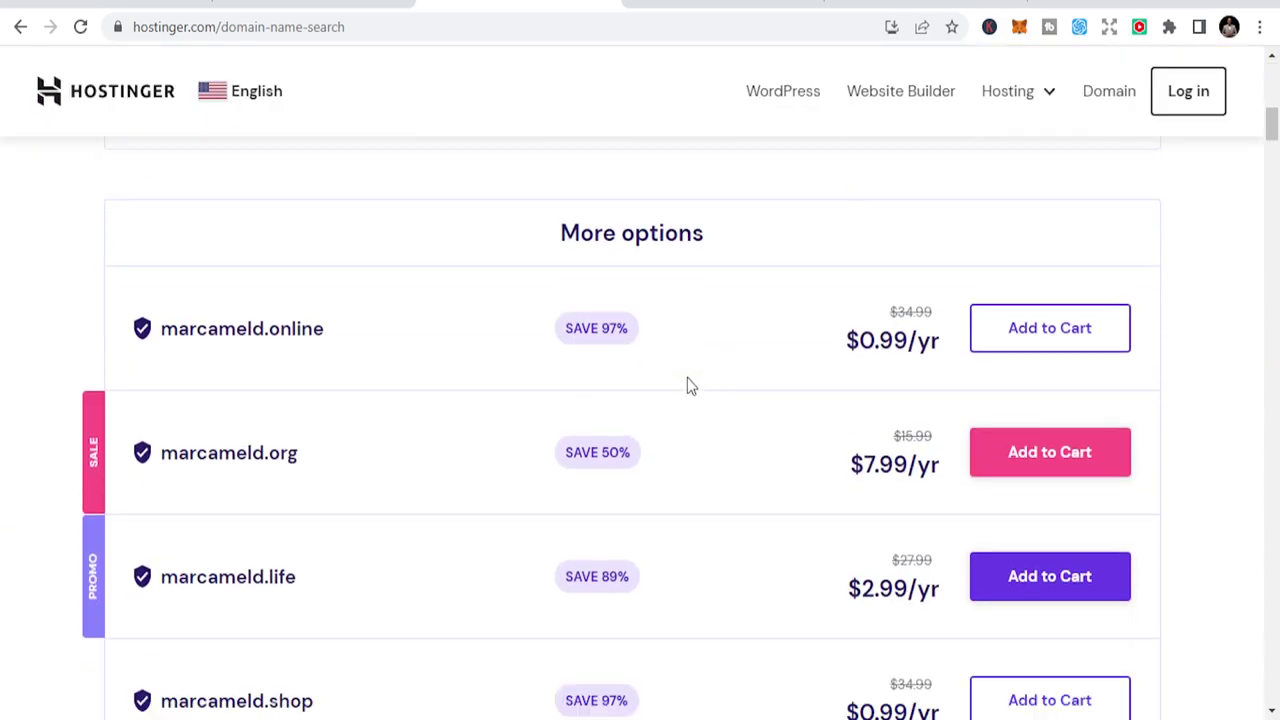
scroll(687, 377, "up", 2)
scroll(687, 377, "up", 6)
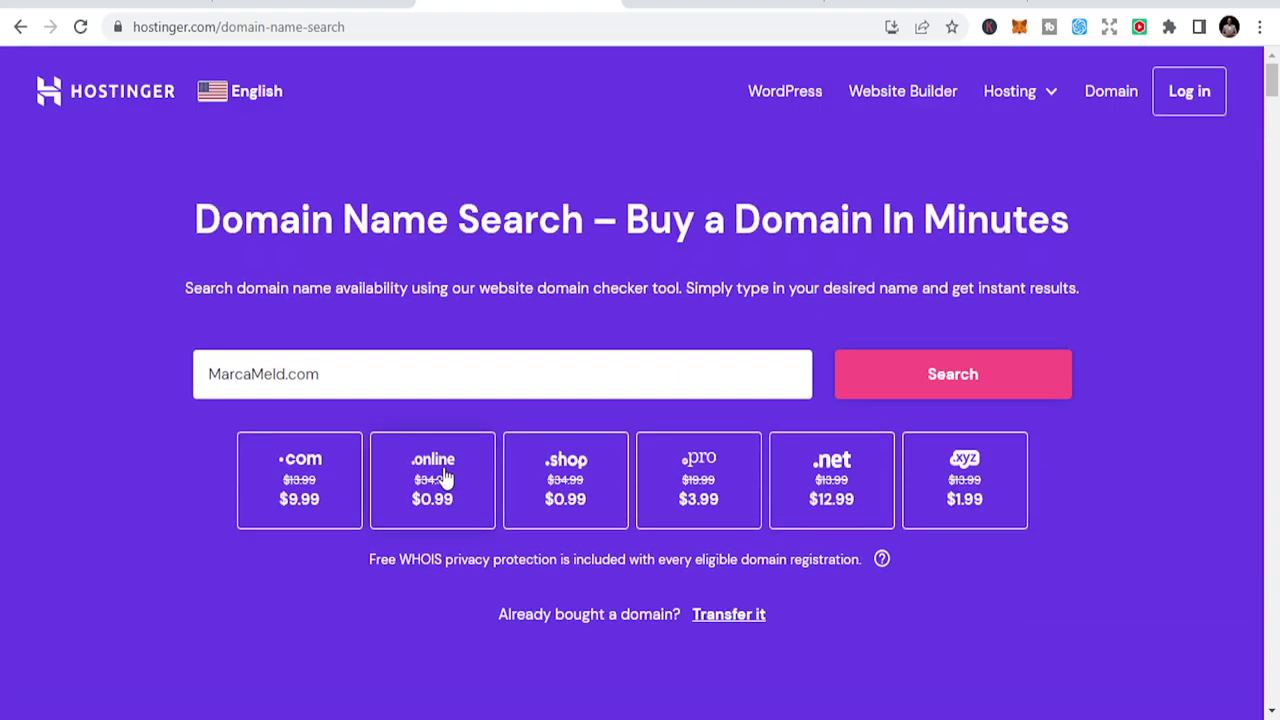
Return to ChatGPT and send the prompt "generate more sports domains"
left_click(350, 5)
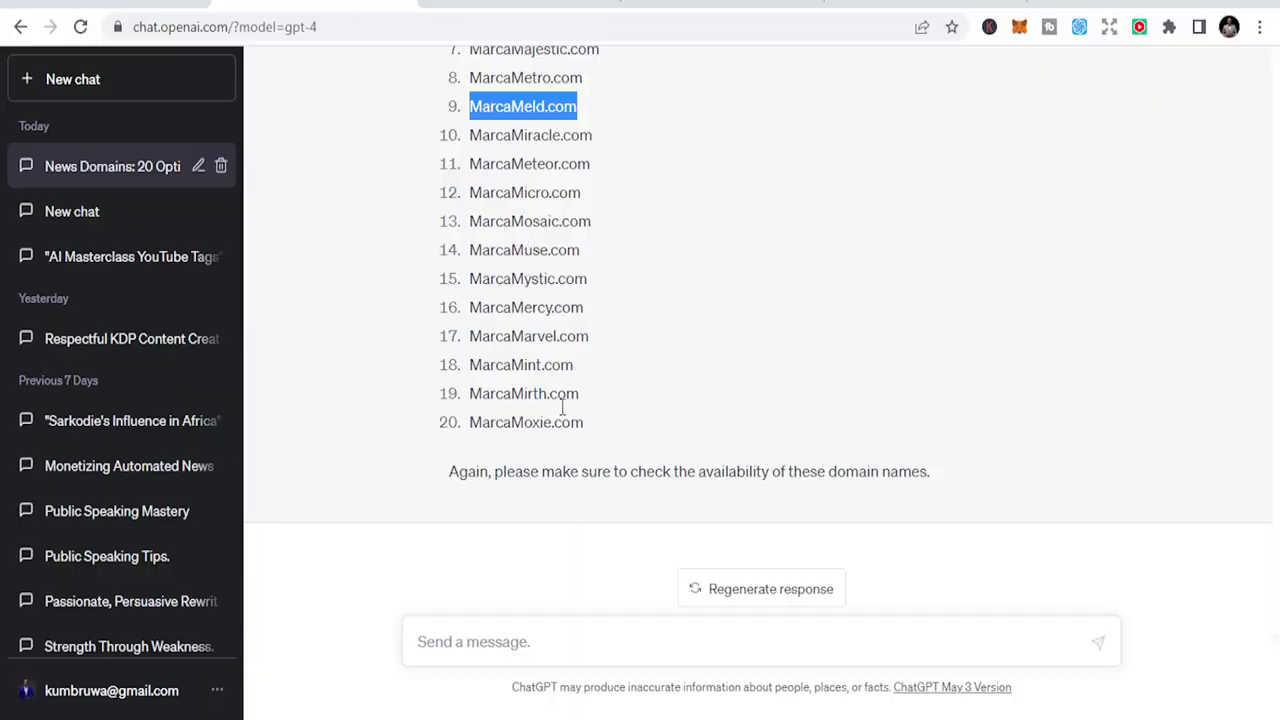
left_click(567, 630)
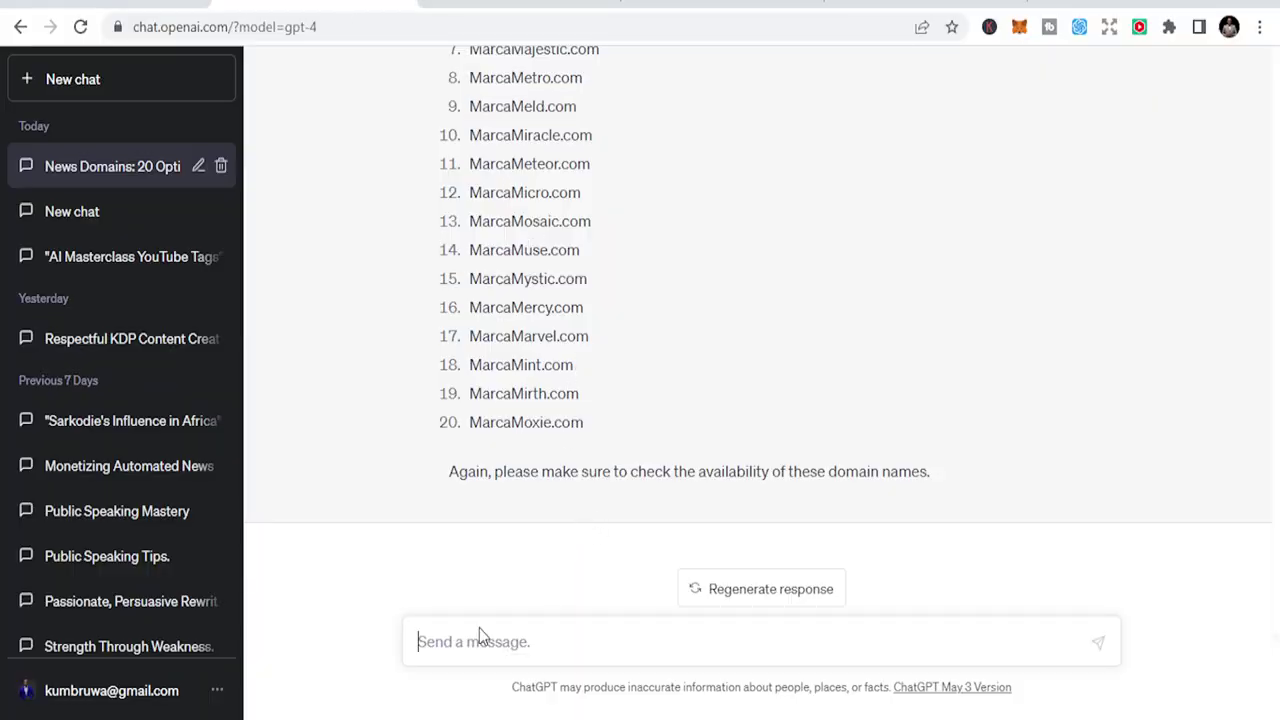
type("genera")
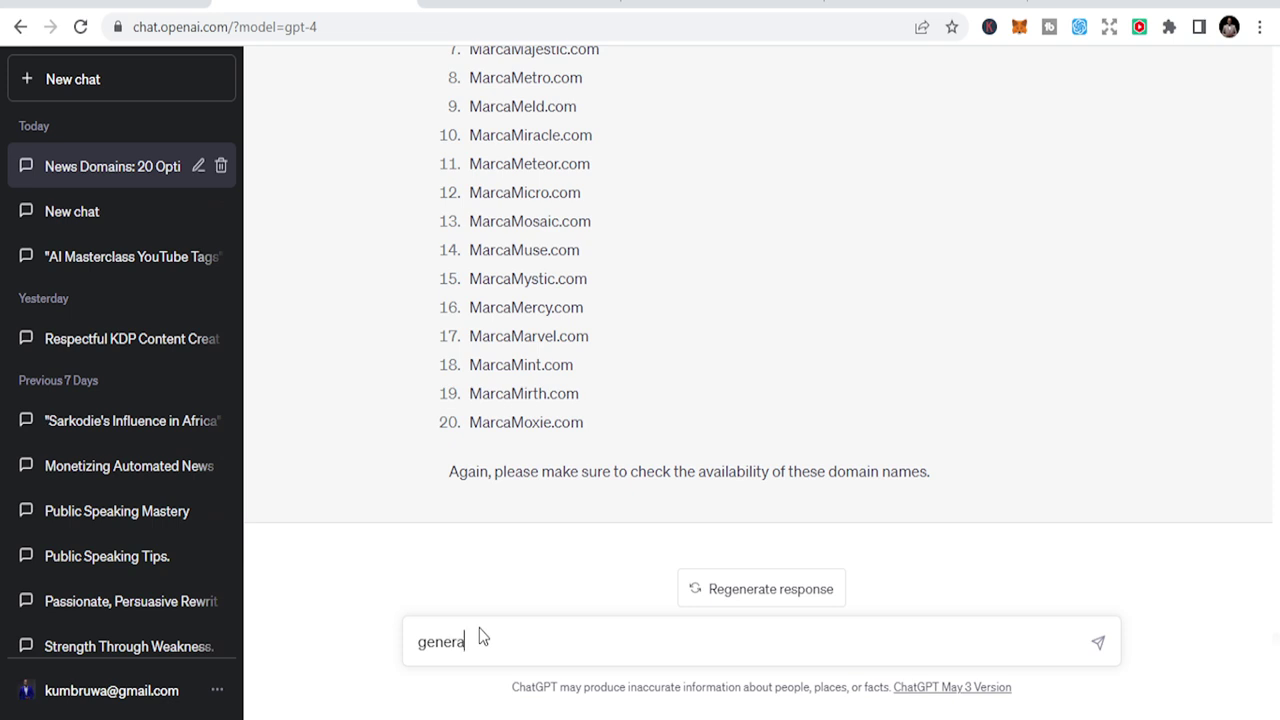
type("te more sports ")
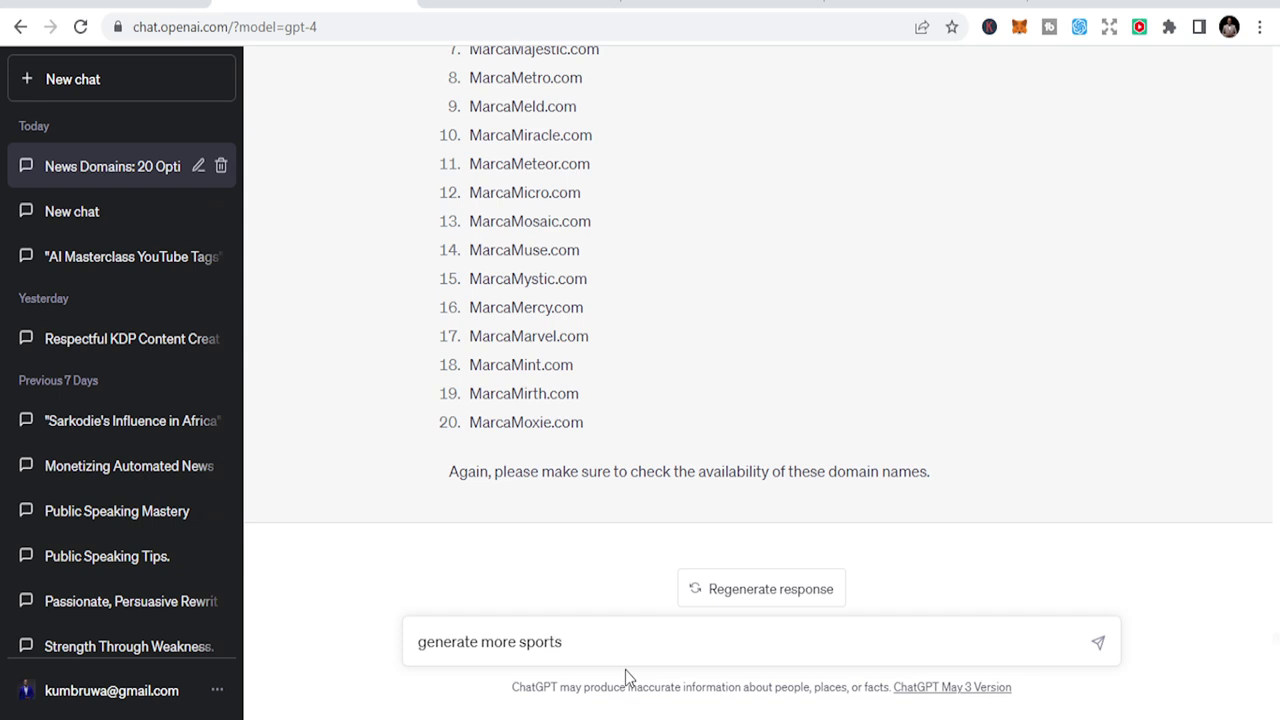
type("domains")
key("Return")
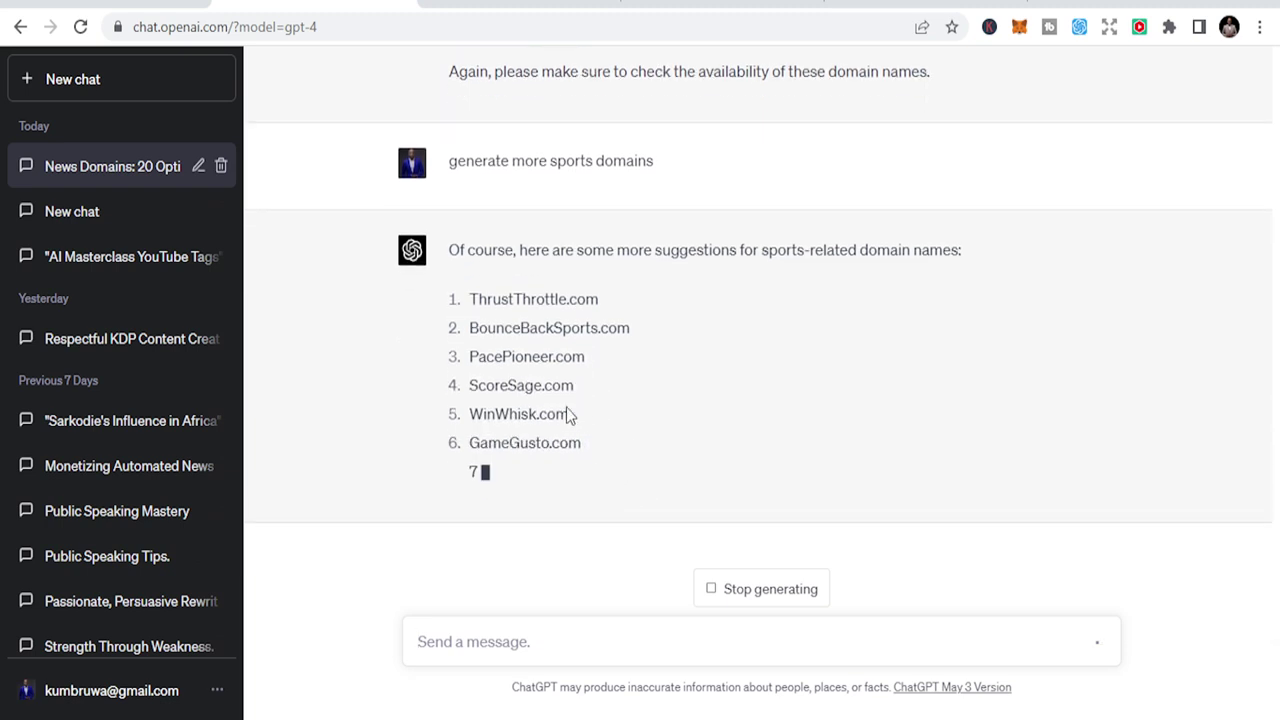
Copy ScoreSage.com from ChatGPT's new sports suggestions and check its availability in Hostinger's domain search
left_click_drag(571, 416, 506, 385)
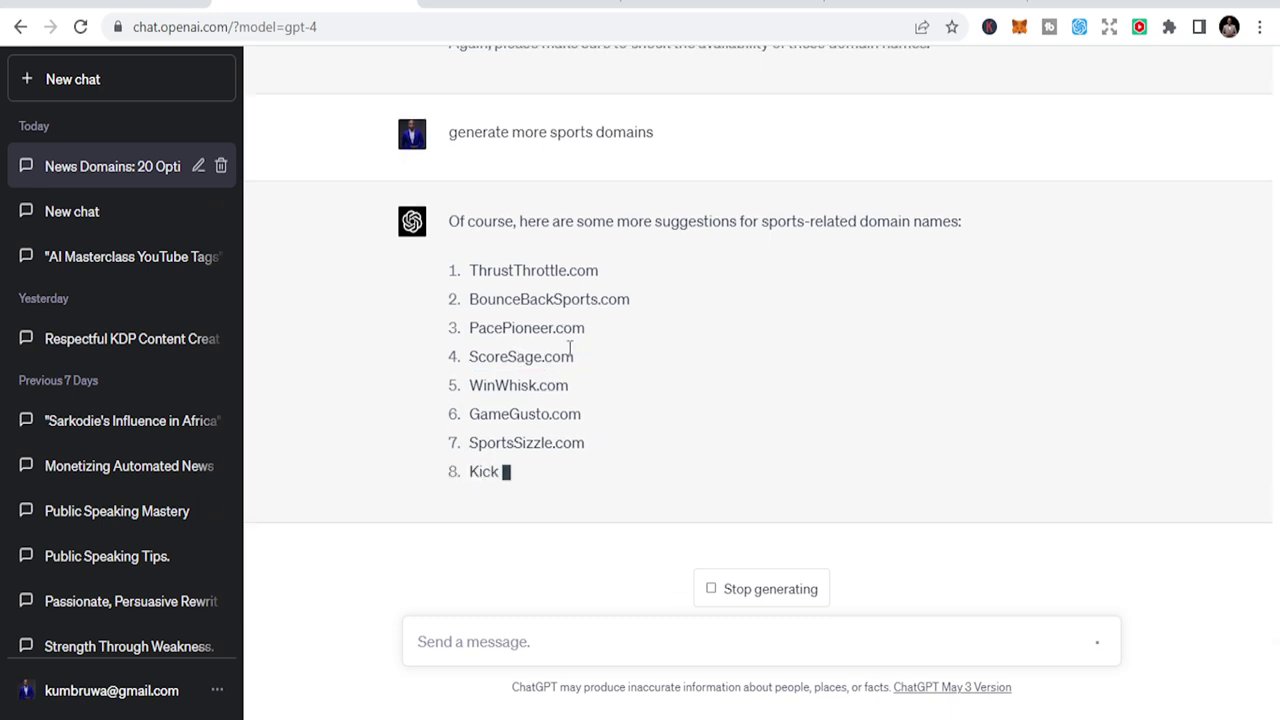
left_click_drag(574, 355, 468, 330)
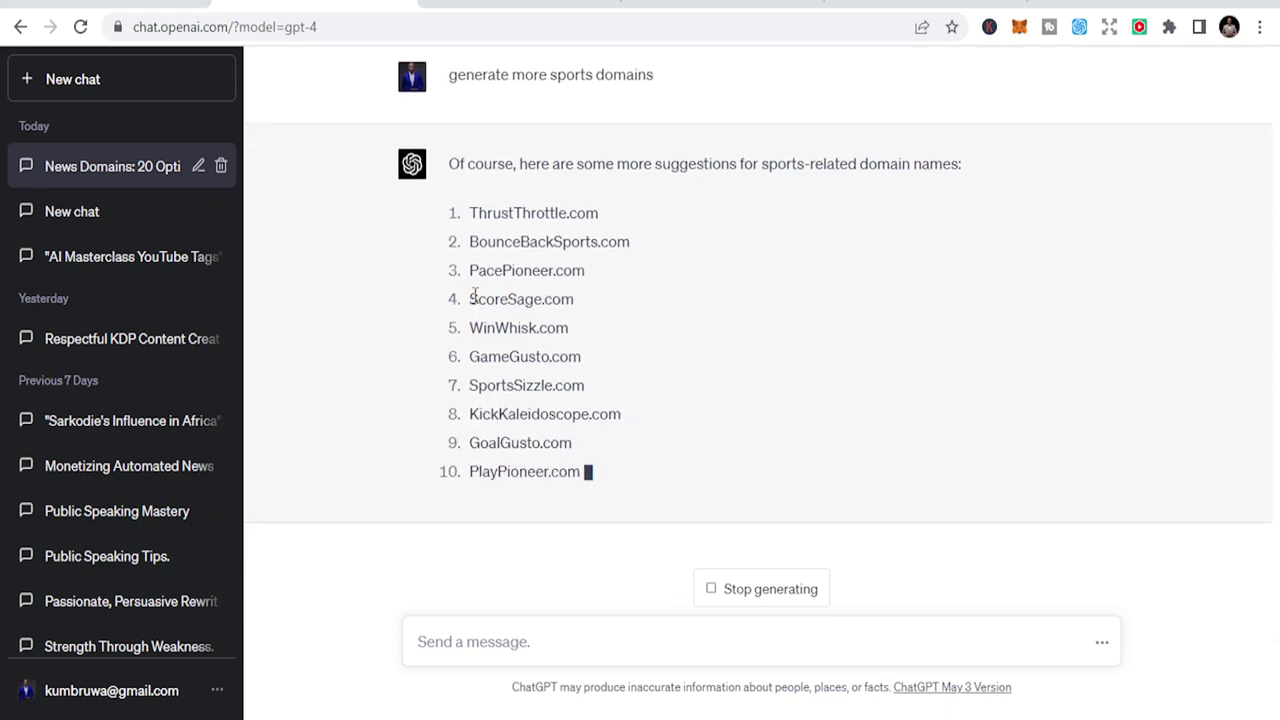
left_click_drag(468, 276, 589, 271)
key("ctrl+c")
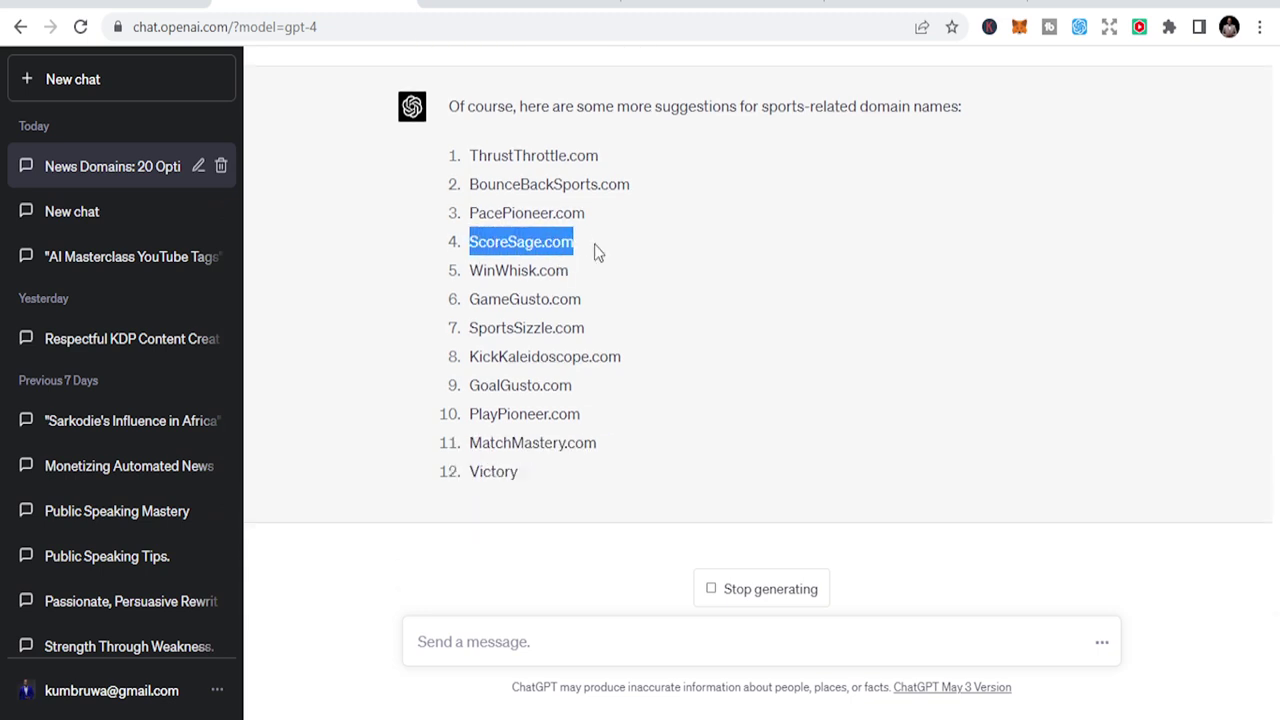
key("ctrl+Tab")
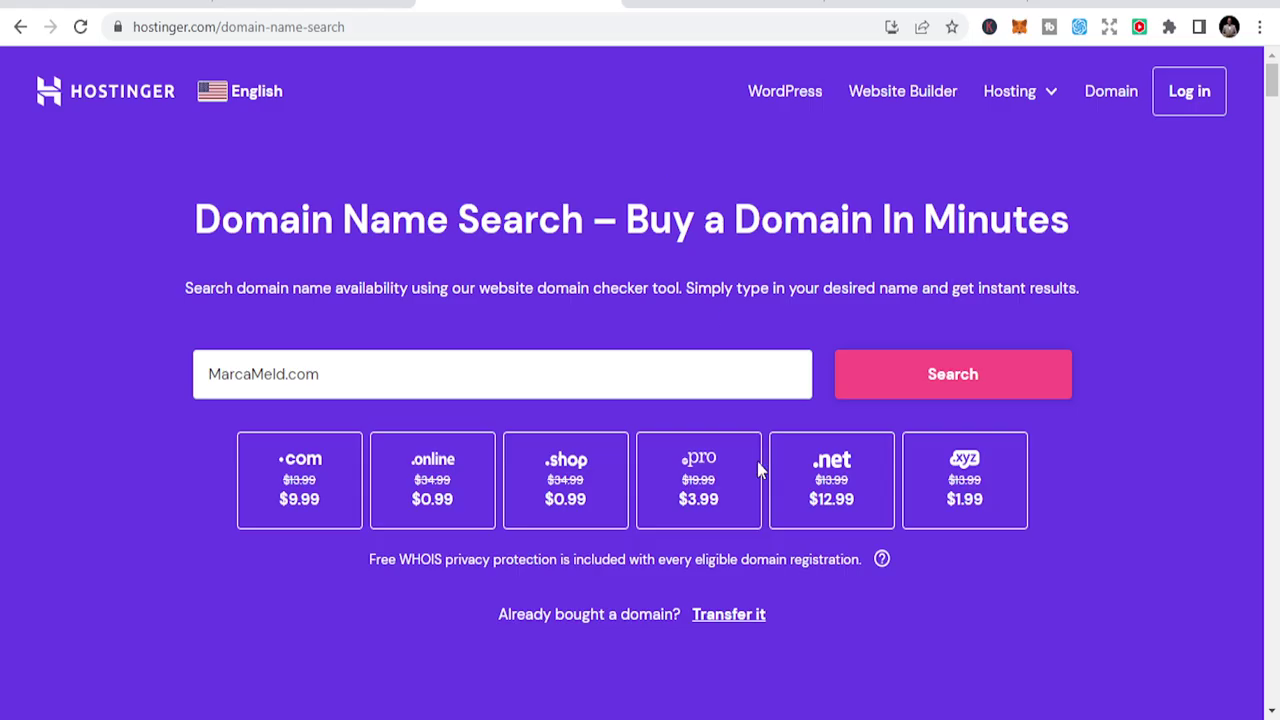
left_click(668, 374)
key("ctrl+a")
key("ctrl+v")
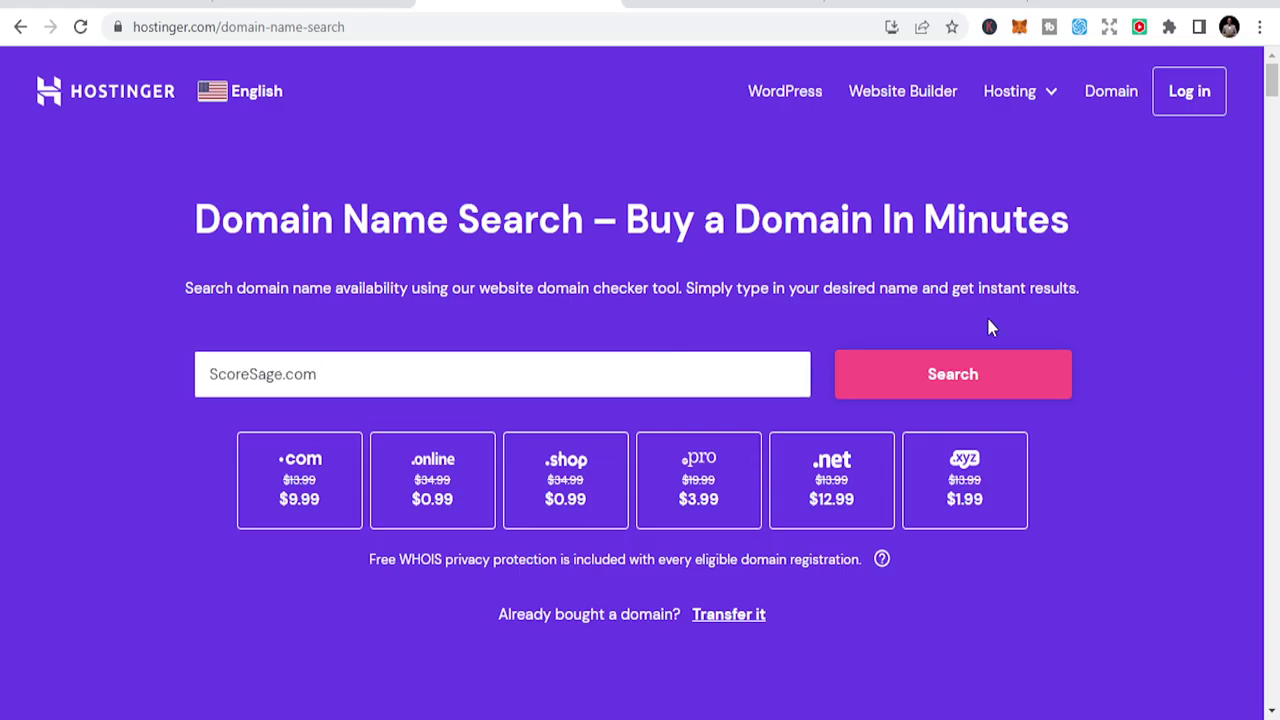
left_click(920, 391)
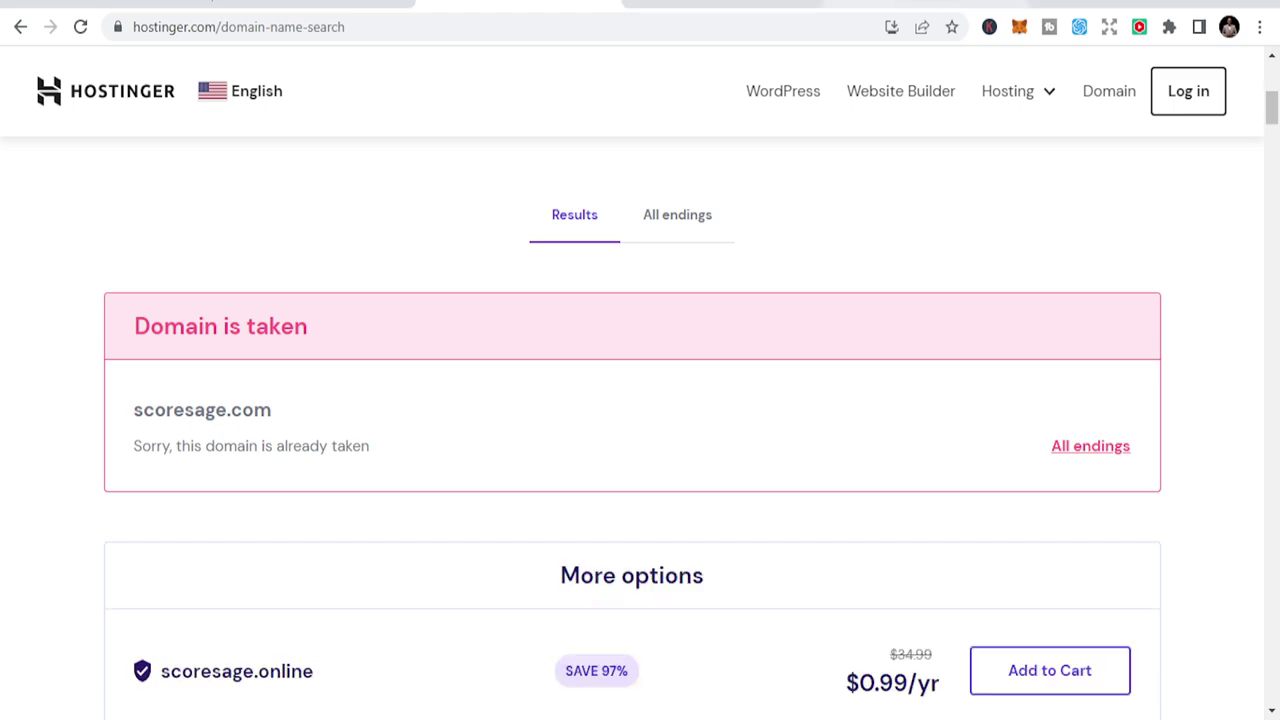
Open scoresage.com in the browser tab that shows the Marca site and look over its page
left_click(730, 6)
left_click(736, 27)
key("ctrl+v")
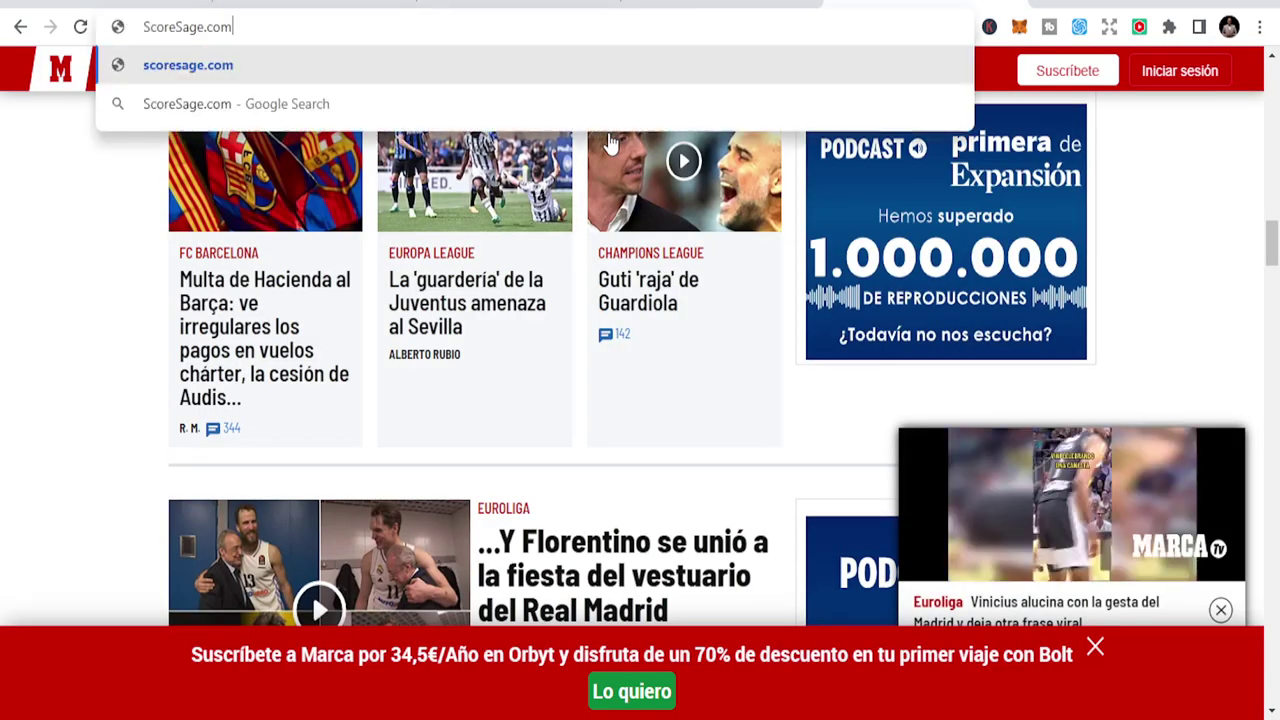
key("Return")
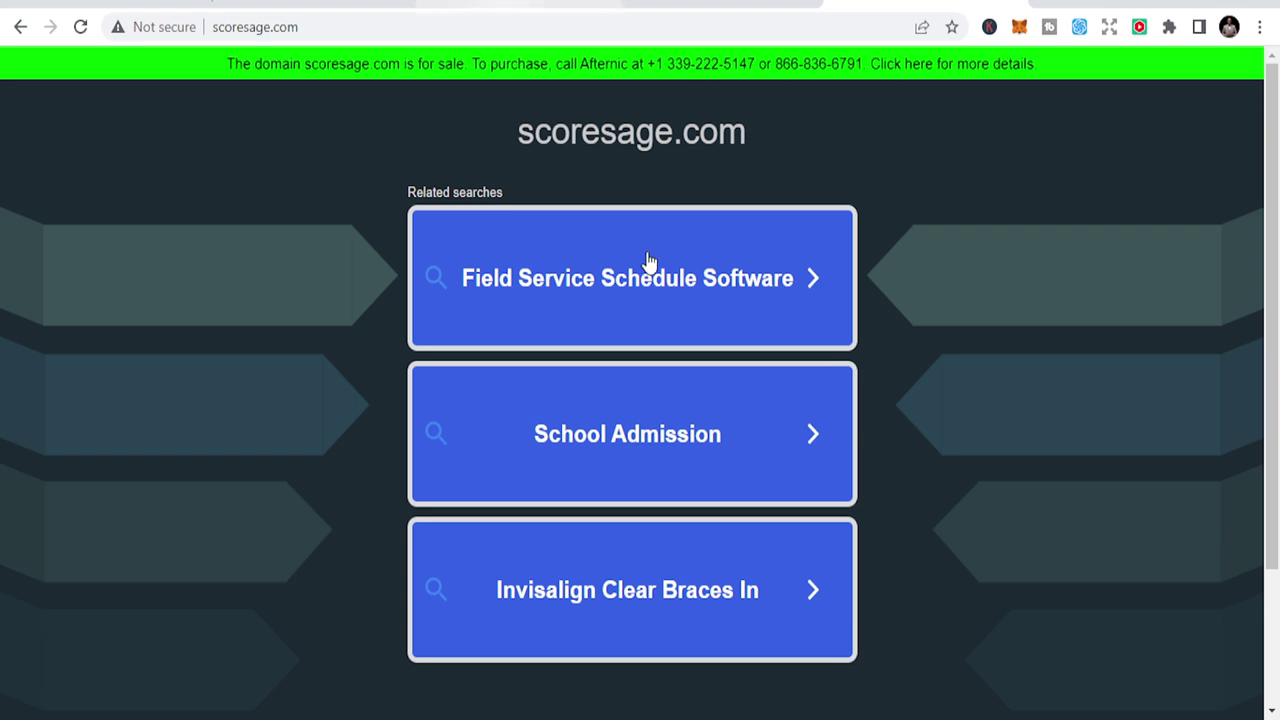
scroll(805, 486, "down", 2)
scroll(663, 363, "up", 2)
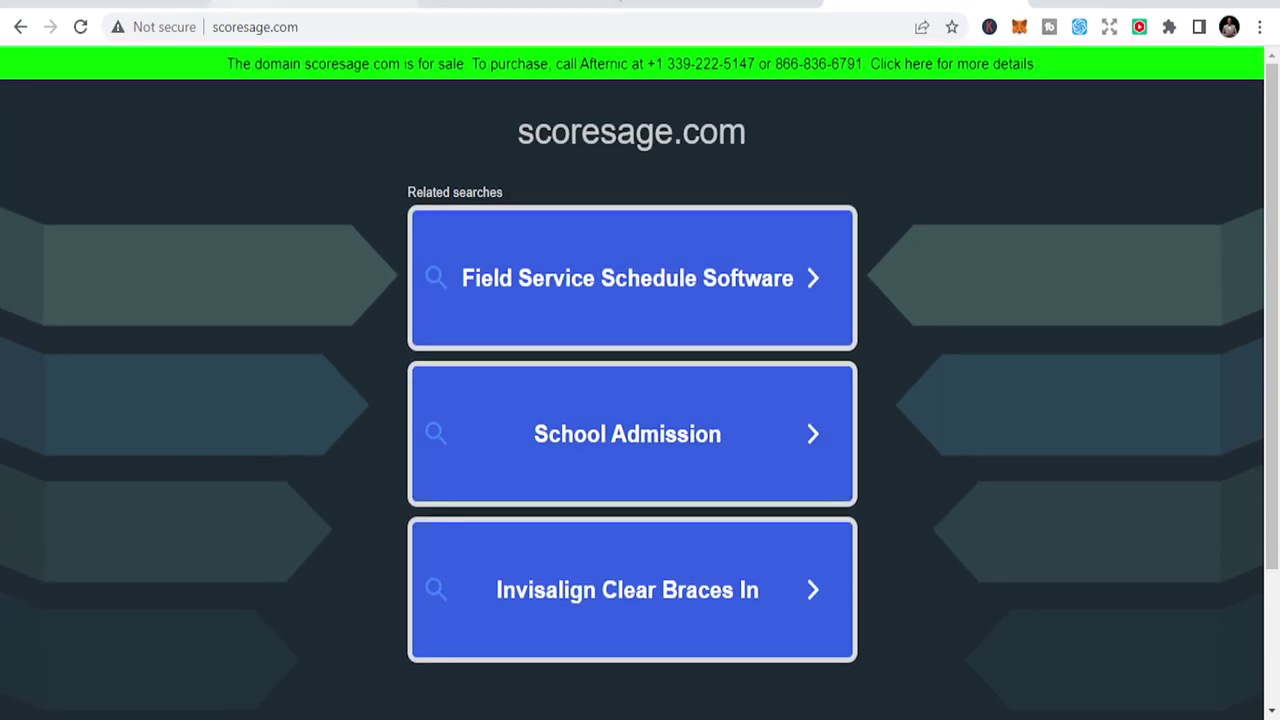
Copy SportSpectra.com from ChatGPT's sports list, check its availability in Hostinger's domain search and review the results
left_click(305, 5)
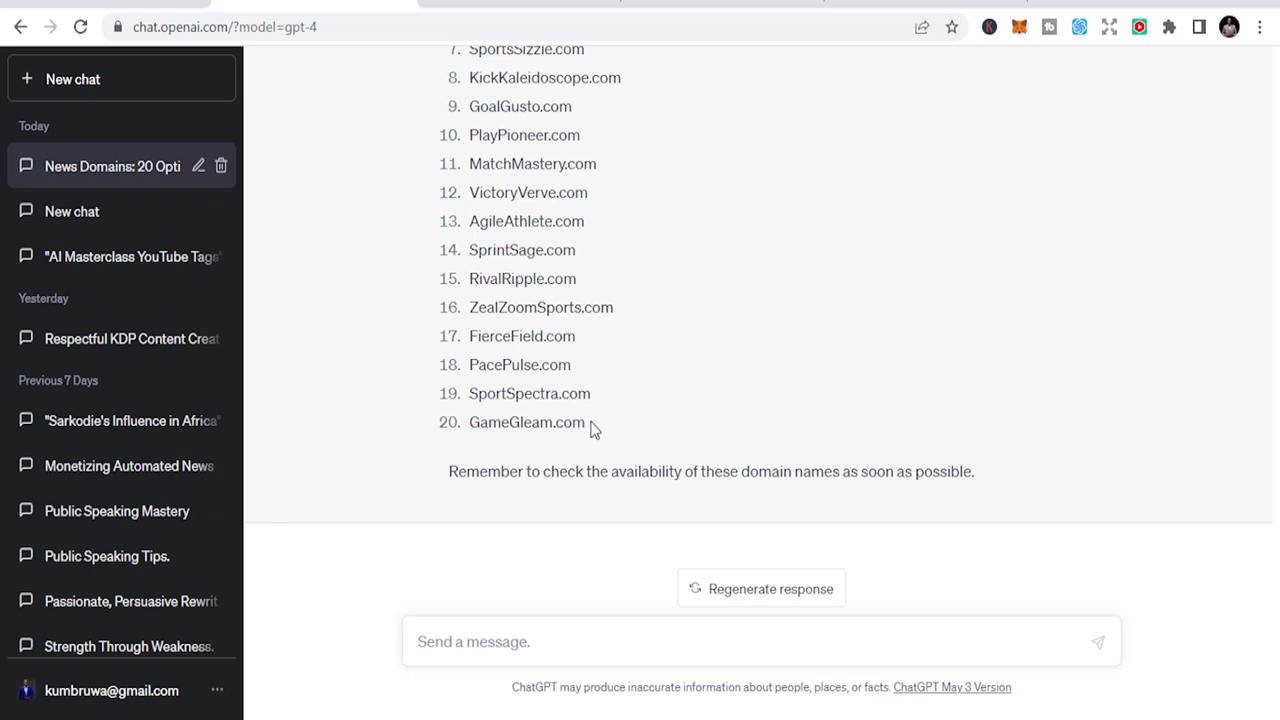
left_click_drag(592, 397, 468, 396)
key("ctrl+c")
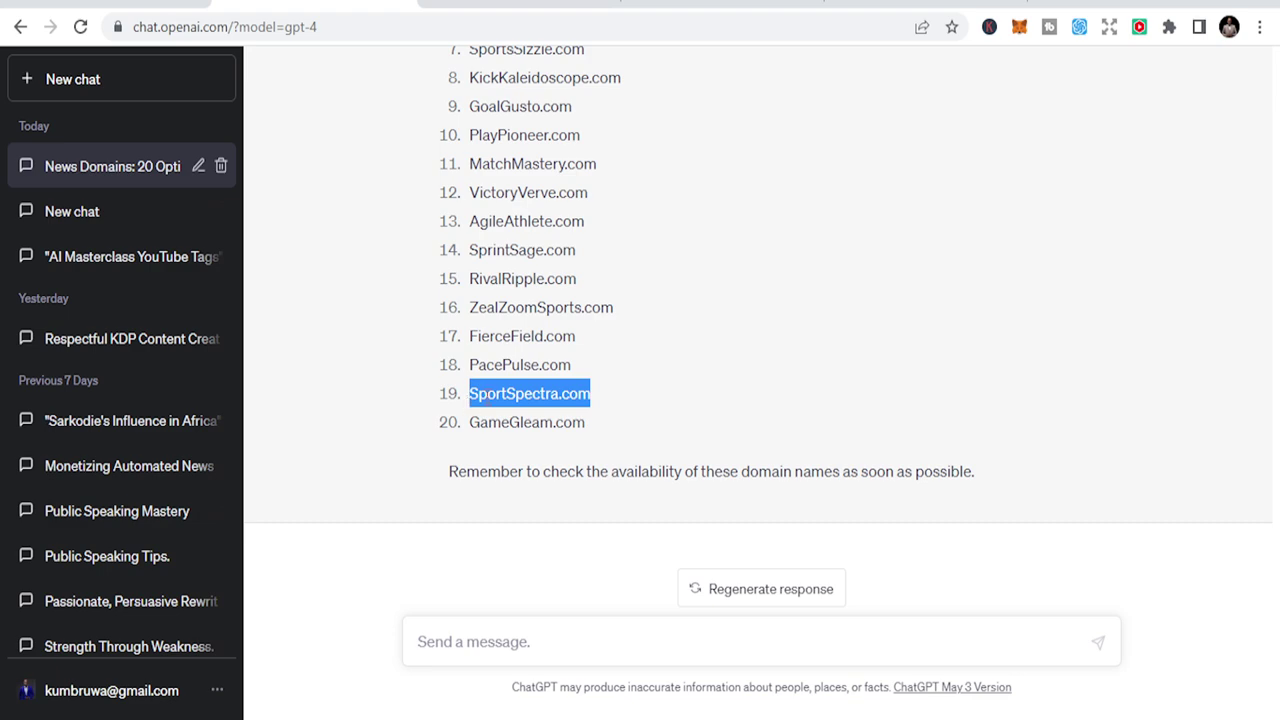
left_click(571, 3)
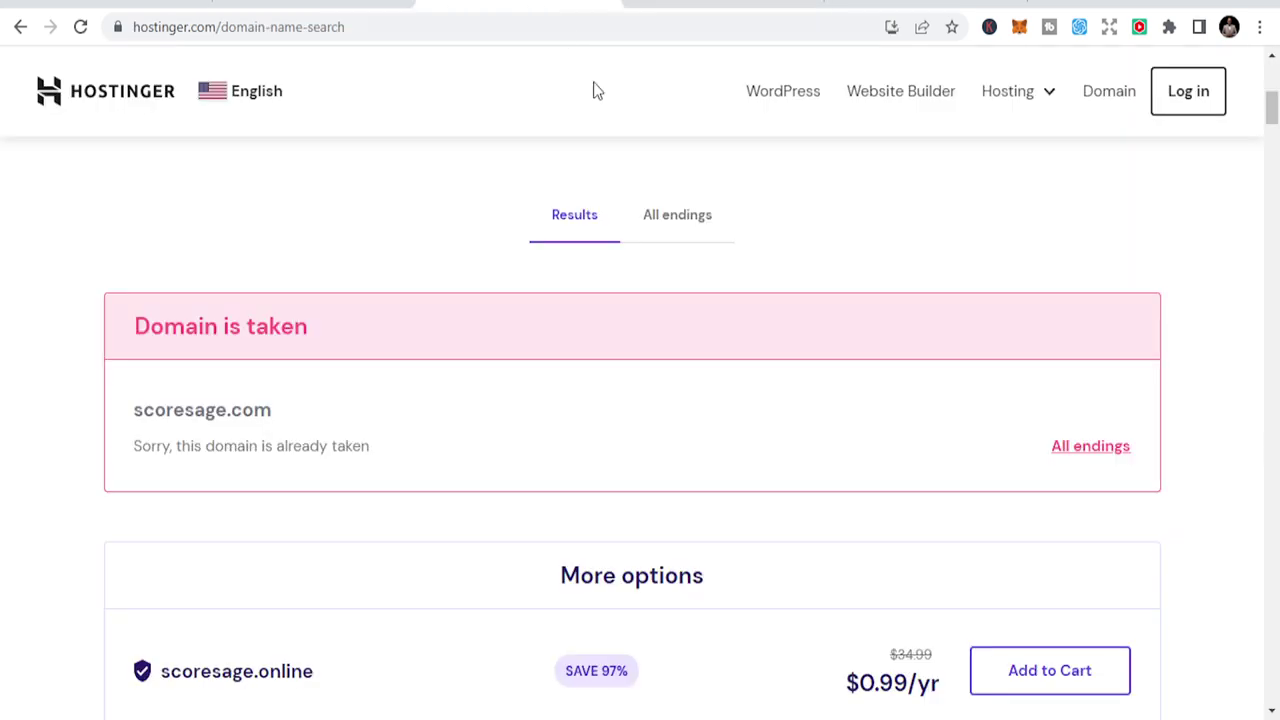
scroll(675, 240, "up", 5)
left_click(640, 297)
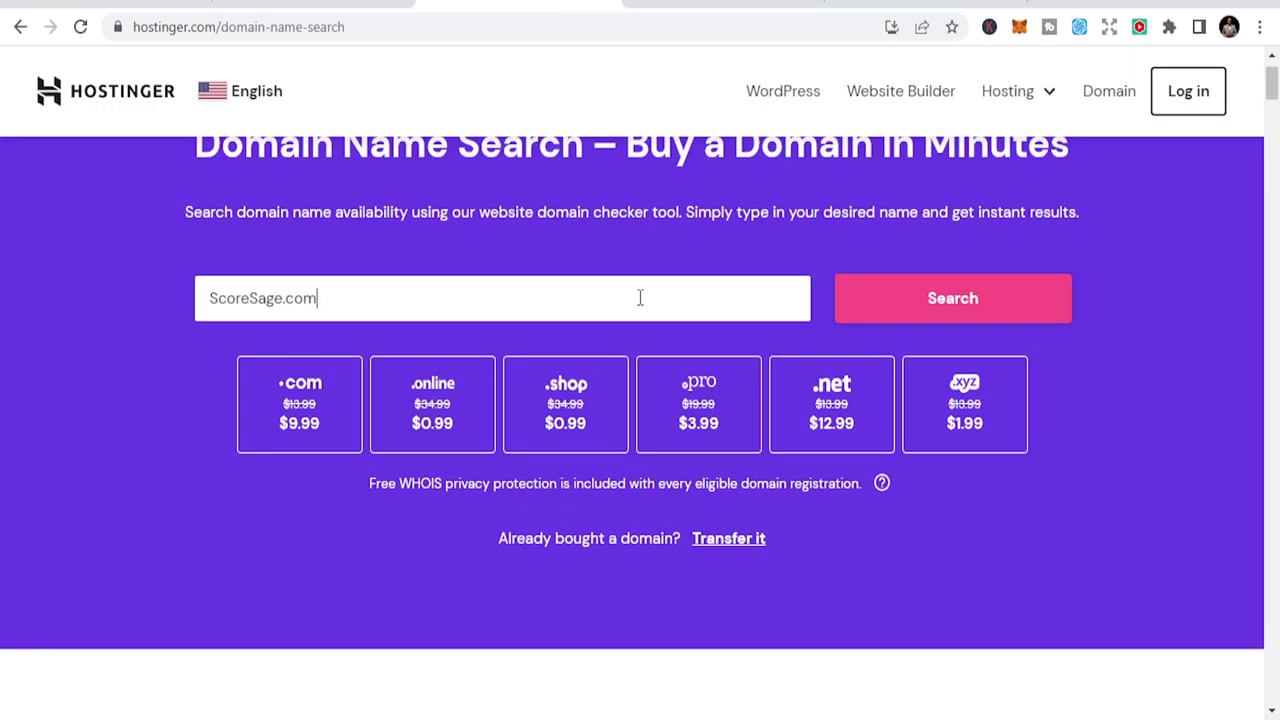
key("ctrl+a")
key("ctrl+v")
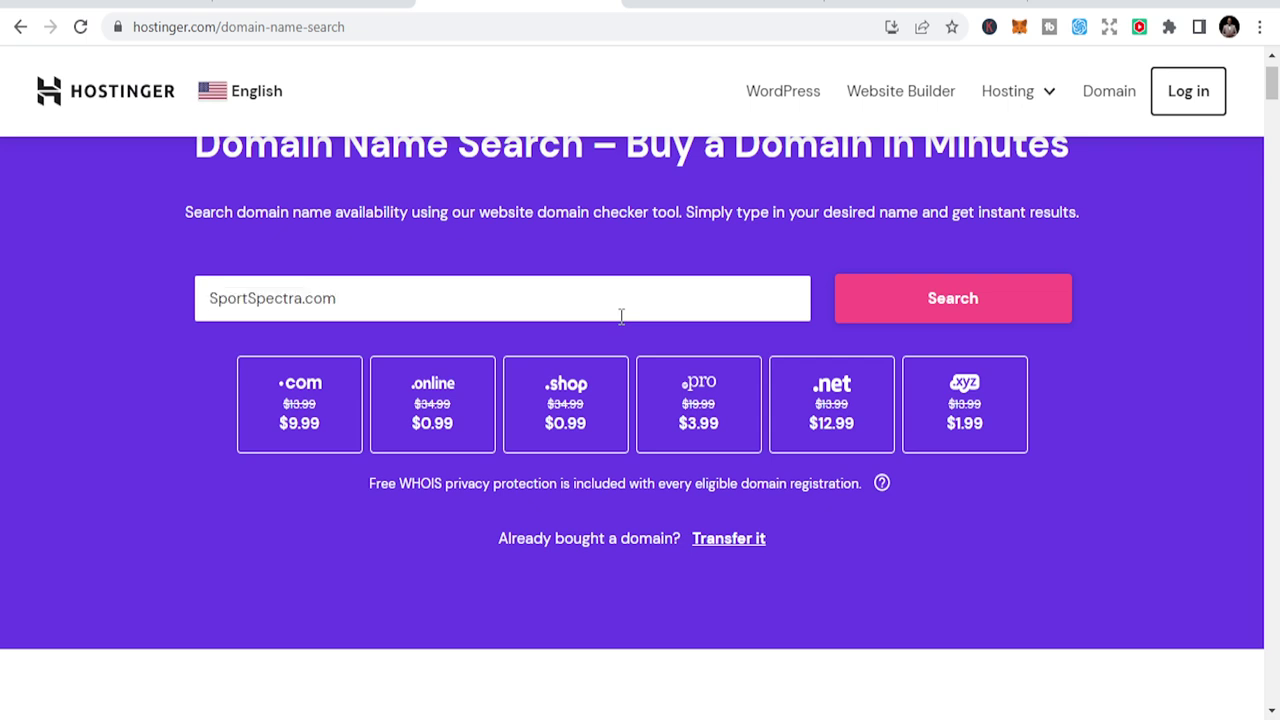
left_click(937, 296)
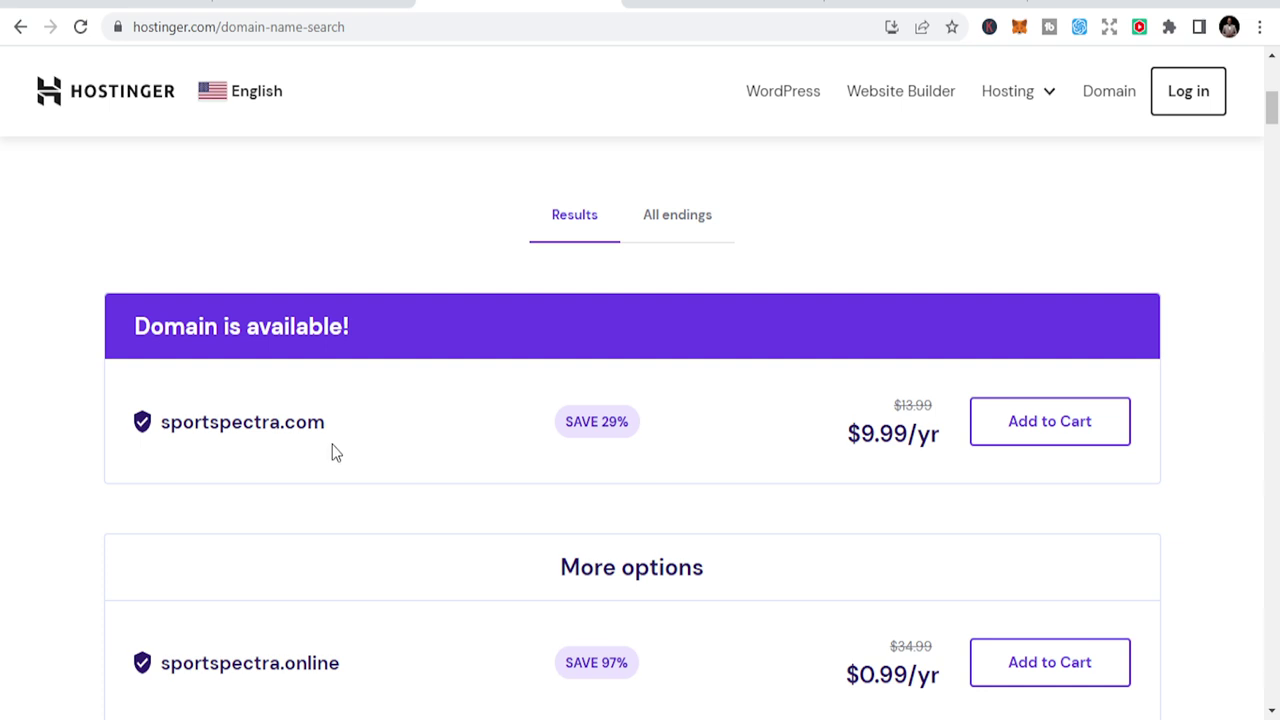
scroll(646, 494, "down", 2)
scroll(920, 365, "up", 2)
scroll(982, 341, "up", 1)
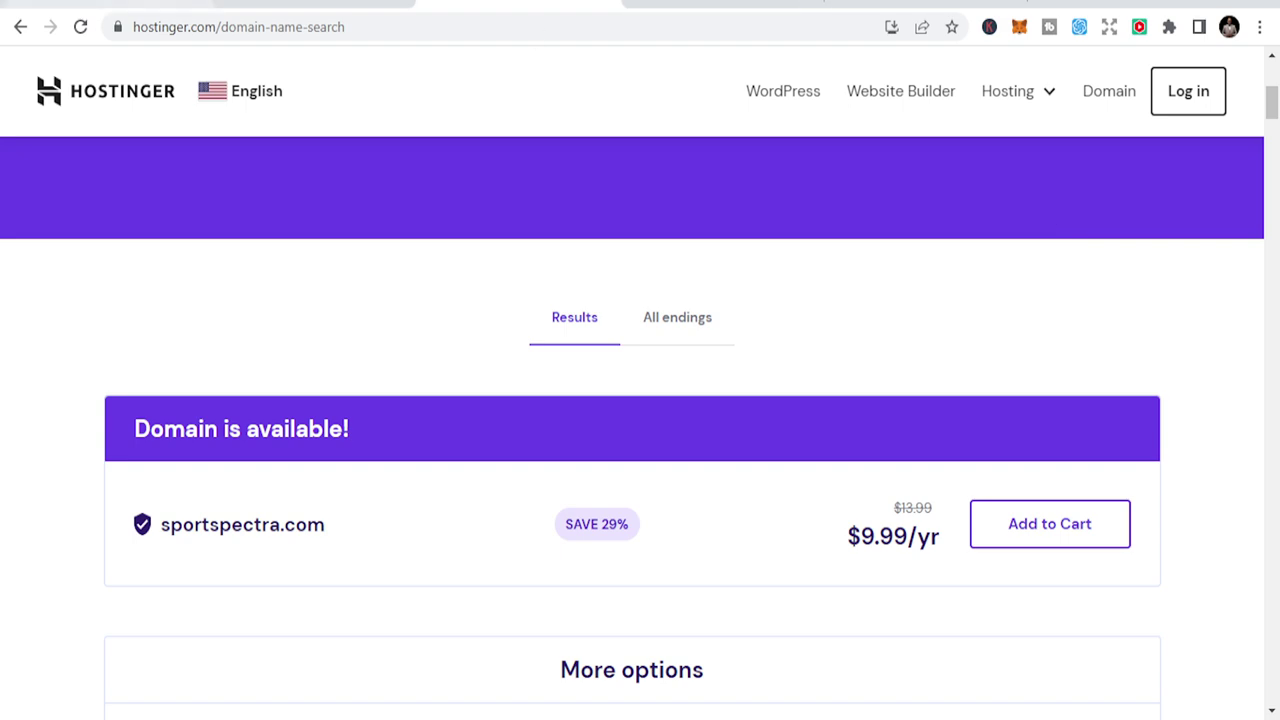
Return to ChatGPT and look back through the list of suggested sports domain names
left_click(722, 4)
left_click(419, 12)
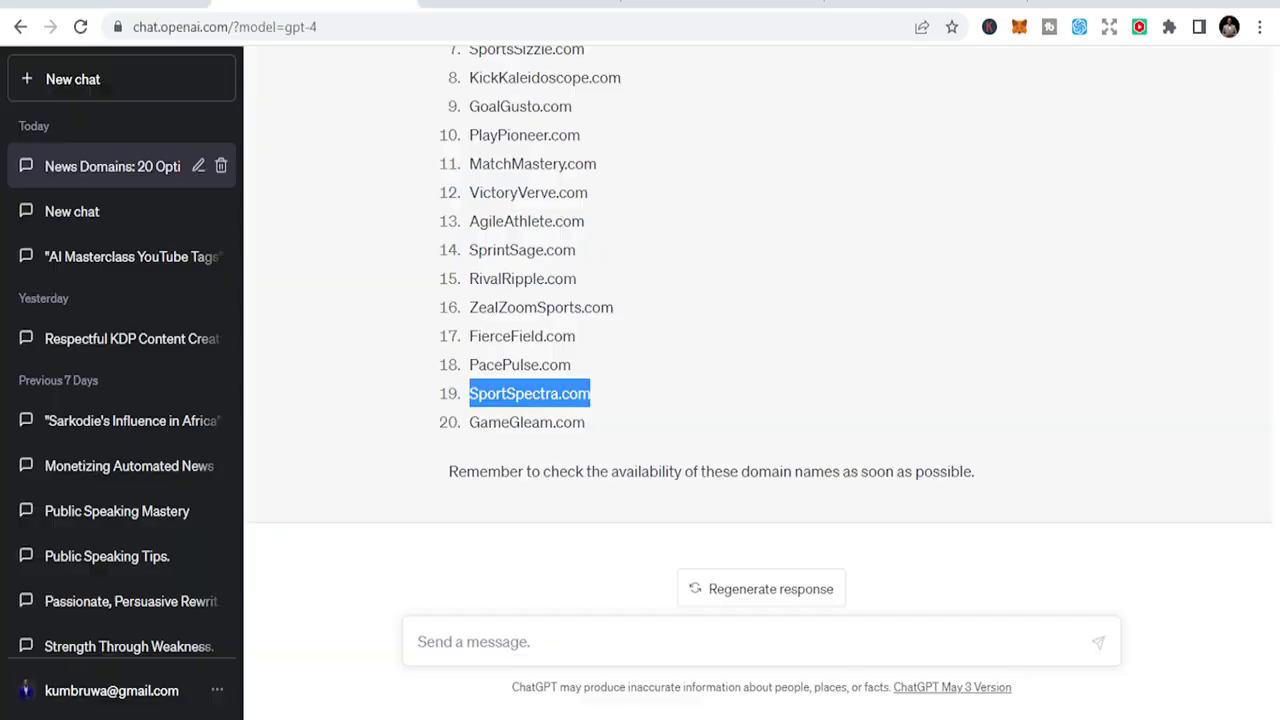
scroll(594, 376, "up", 5)
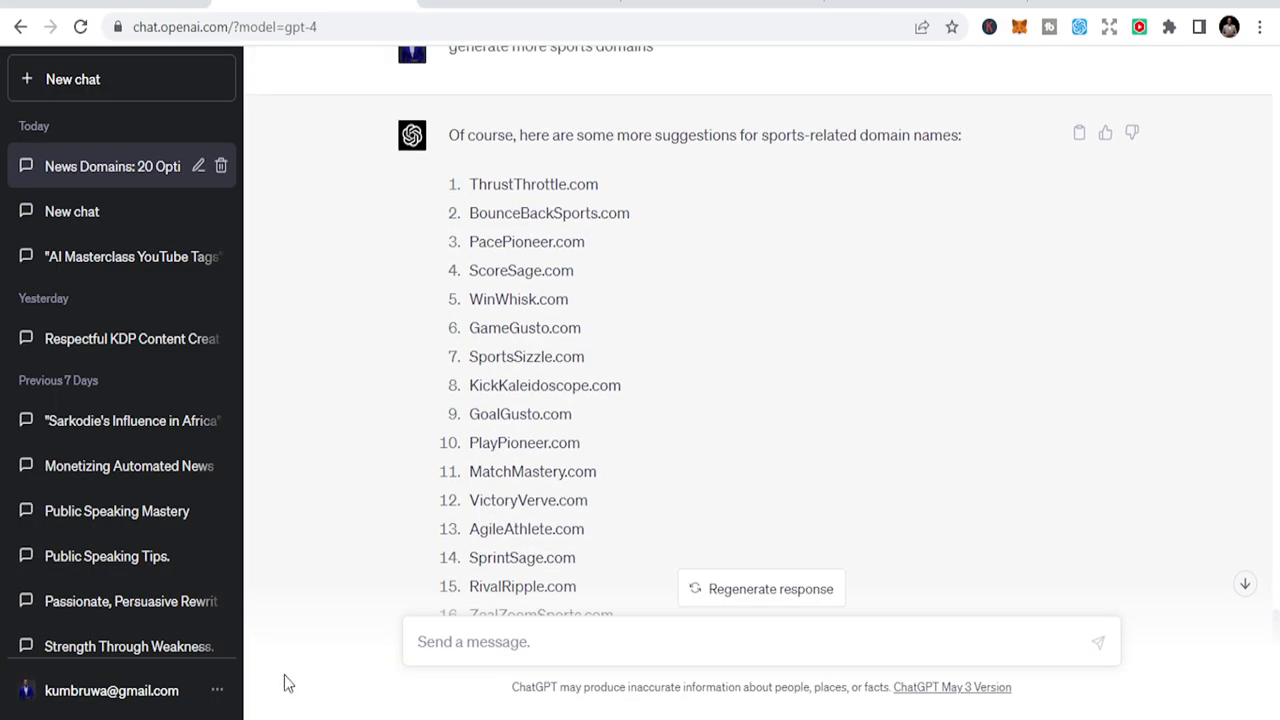